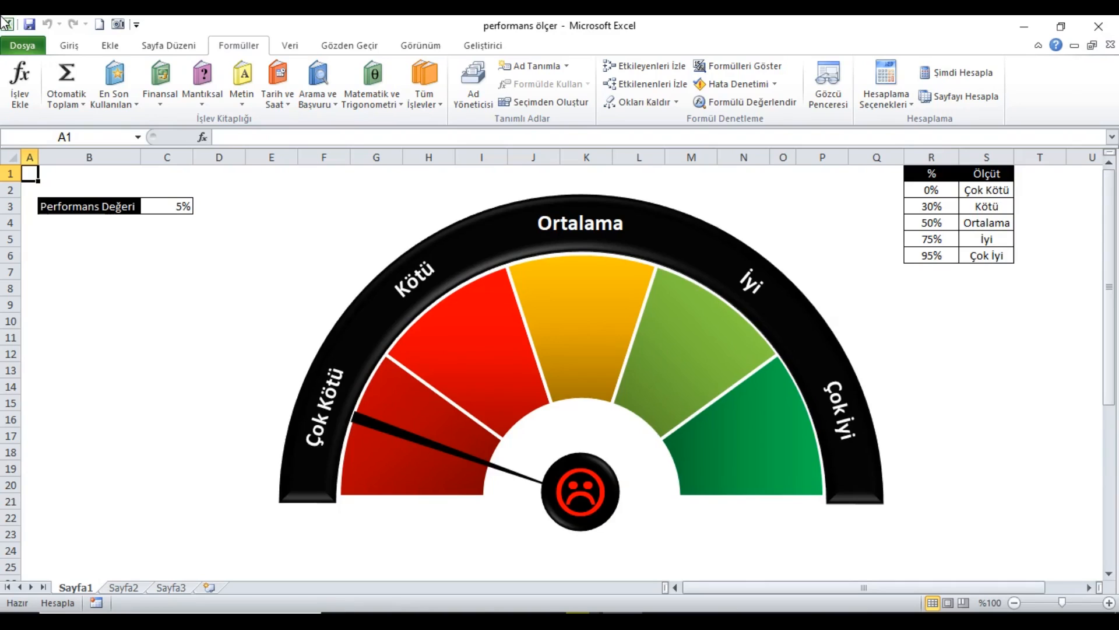
- Recalculate the workbook repeatedly to examine how the gauge needle and face icon respond to different performance values
{"action": "left_click", "coordinate": [981, 74]}
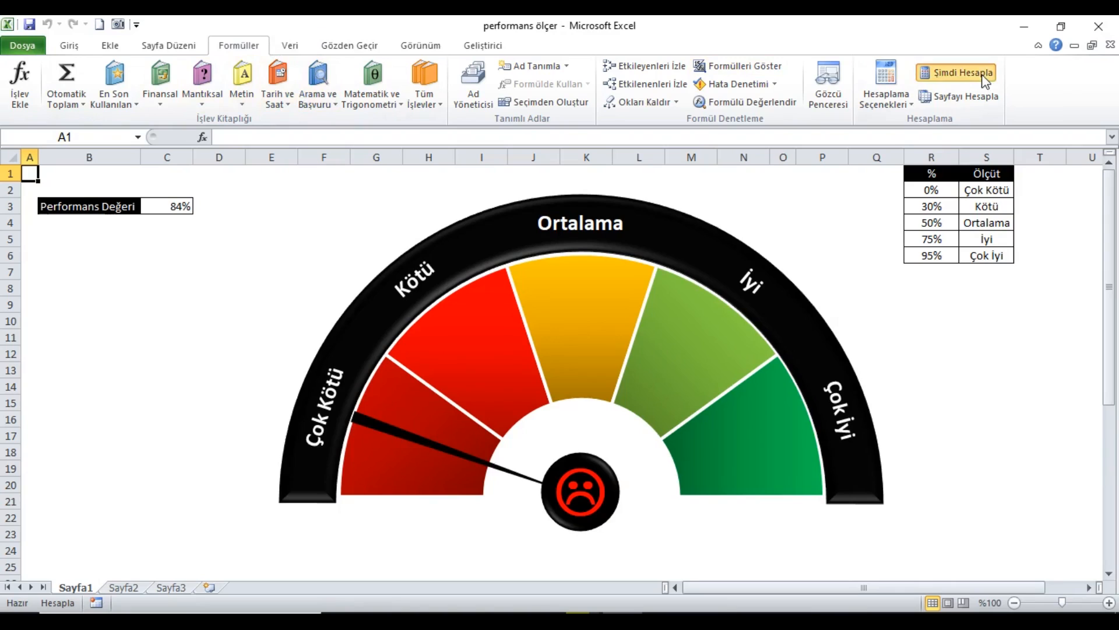
{"action": "left_click", "coordinate": [980, 75]}
{"action": "left_click", "coordinate": [980, 74]}
{"action": "left_click", "coordinate": [980, 75]}
{"action": "left_click", "coordinate": [980, 74]}
{"action": "left_click", "coordinate": [980, 74]}
{"action": "left_click", "coordinate": [980, 74]}
{"action": "left_click", "coordinate": [981, 74]}
{"action": "left_click", "coordinate": [981, 74]}
{"action": "left_click", "coordinate": [980, 74]}
{"action": "left_click", "coordinate": [980, 74]}
{"action": "left_click", "coordinate": [981, 74]}
{"action": "left_click", "coordinate": [980, 74]}
{"action": "left_click", "coordinate": [981, 74]}
{"action": "left_click", "coordinate": [981, 74]}
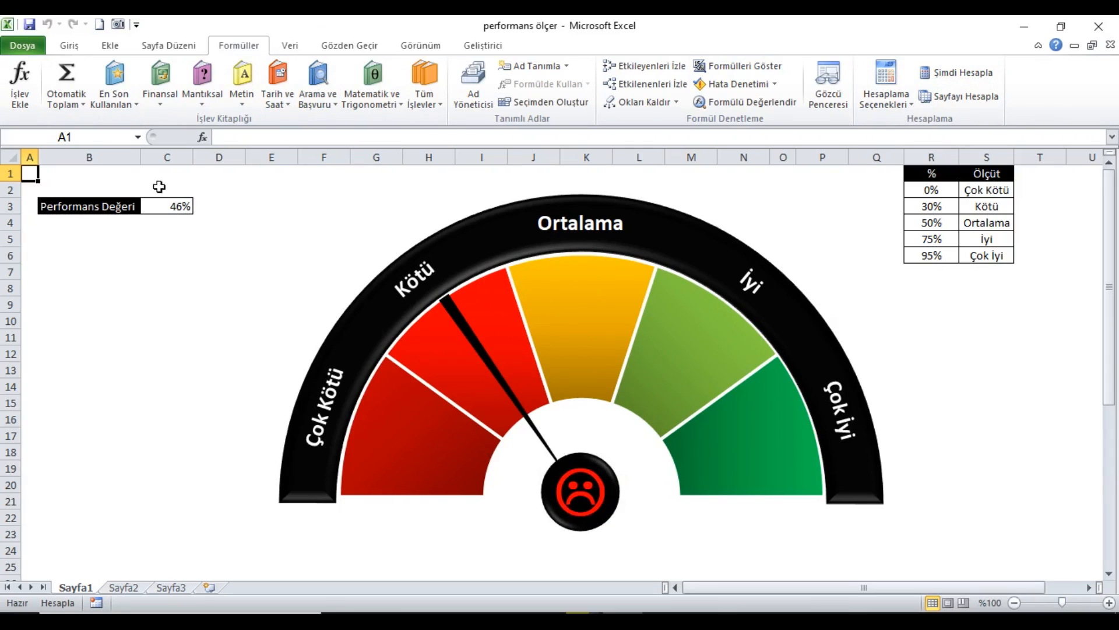
{"action": "left_click", "coordinate": [975, 75]}
{"action": "left_click", "coordinate": [975, 76]}
{"action": "left_click", "coordinate": [975, 76]}
{"action": "left_click", "coordinate": [974, 74]}
{"action": "left_click", "coordinate": [974, 74]}
{"action": "left_click", "coordinate": [974, 75]}
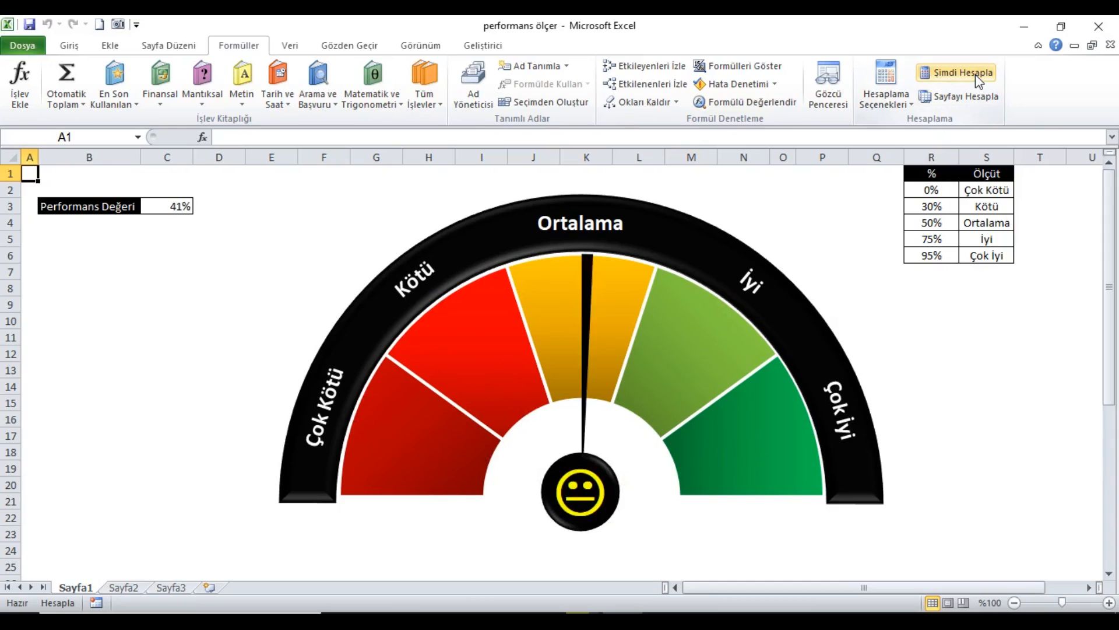
{"action": "left_click", "coordinate": [975, 75]}
{"action": "left_click", "coordinate": [975, 74]}
{"action": "left_click", "coordinate": [975, 75]}
{"action": "left_click", "coordinate": [975, 75]}
{"action": "left_click", "coordinate": [975, 74]}
{"action": "left_click", "coordinate": [975, 75]}
{"action": "left_click", "coordinate": [975, 75]}
{"action": "left_click", "coordinate": [975, 74]}
{"action": "left_click", "coordinate": [974, 74]}
{"action": "left_click", "coordinate": [975, 74]}
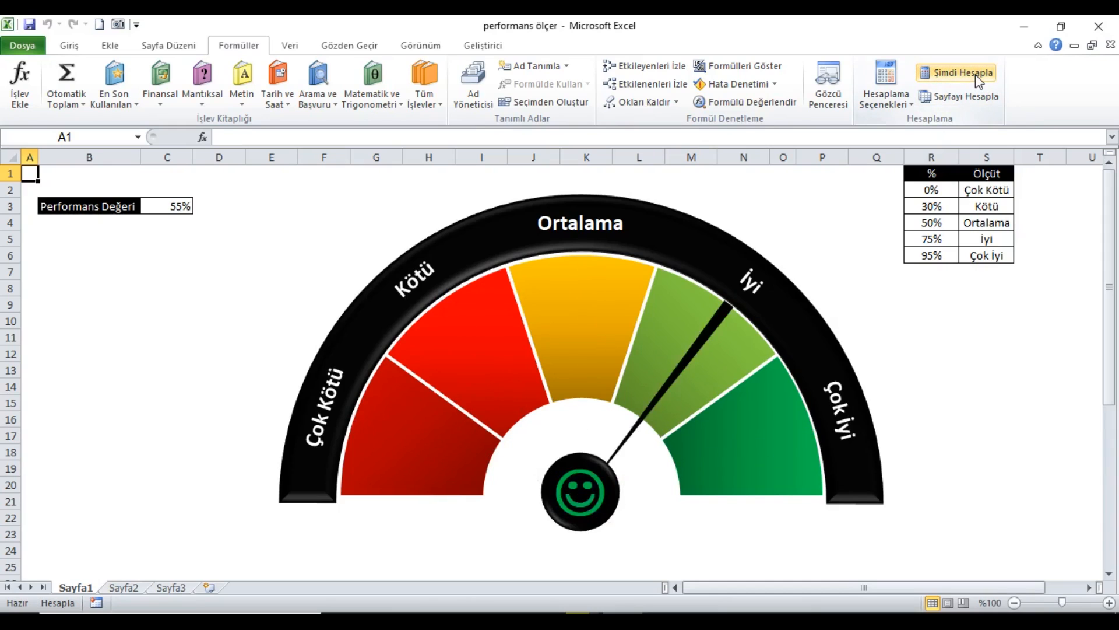
{"action": "left_click", "coordinate": [975, 74]}
{"action": "left_click", "coordinate": [975, 75]}
{"action": "left_click", "coordinate": [975, 75]}
{"action": "left_click", "coordinate": [974, 75]}
{"action": "left_click", "coordinate": [975, 75]}
{"action": "left_click", "coordinate": [975, 75]}
{"action": "left_click", "coordinate": [974, 74]}
{"action": "left_click", "coordinate": [975, 75]}
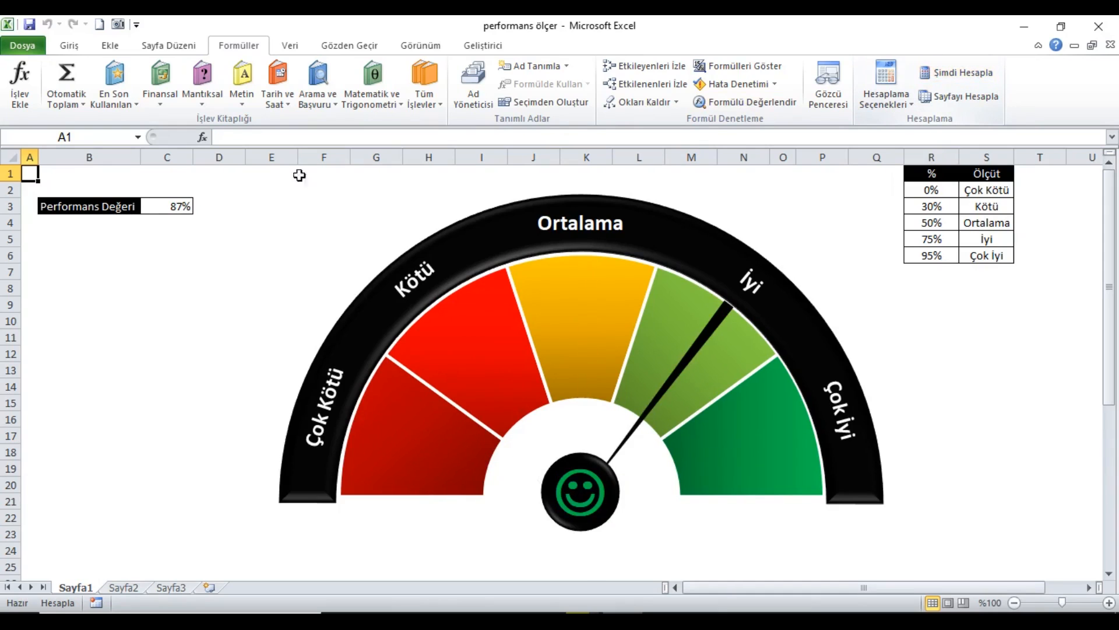
- Copy the Performans Değeri label and its value cell from Sayfa1 and paste them as values only at B2 of Sayfa2
{"action": "left_click_drag", "start_coordinate": [115, 215], "coordinate": [169, 207]}
{"action": "left_click", "coordinate": [69, 45]}
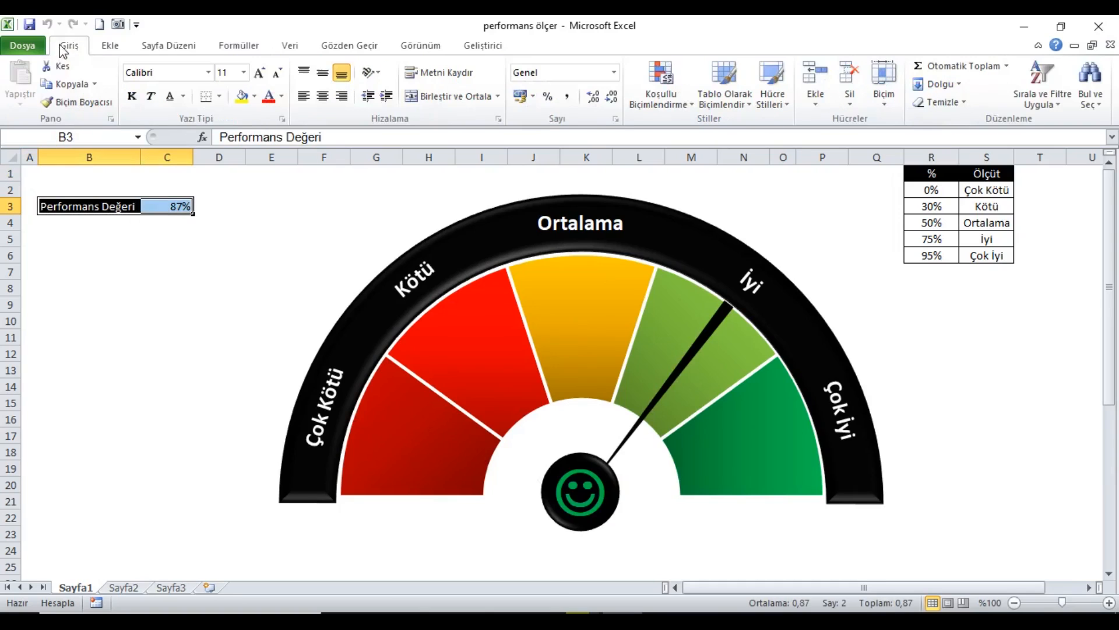
{"action": "left_click", "coordinate": [64, 84]}
{"action": "left_click", "coordinate": [122, 588]}
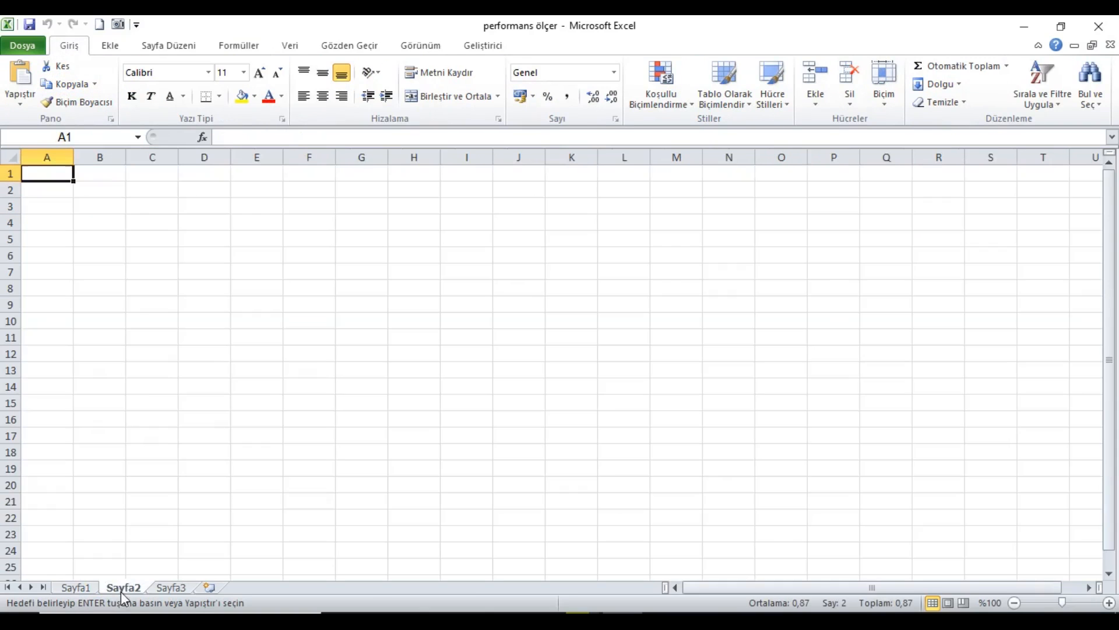
{"action": "right_click", "coordinate": [103, 192]}
{"action": "left_click", "coordinate": [165, 282]}
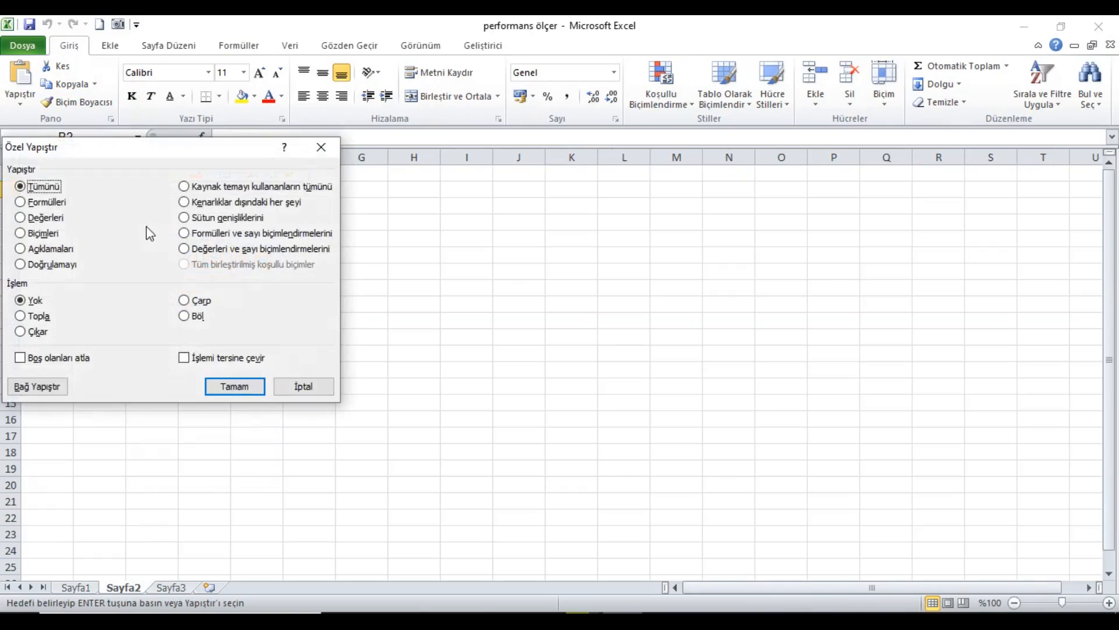
{"action": "left_click", "coordinate": [53, 217]}
{"action": "left_click", "coordinate": [230, 387]}
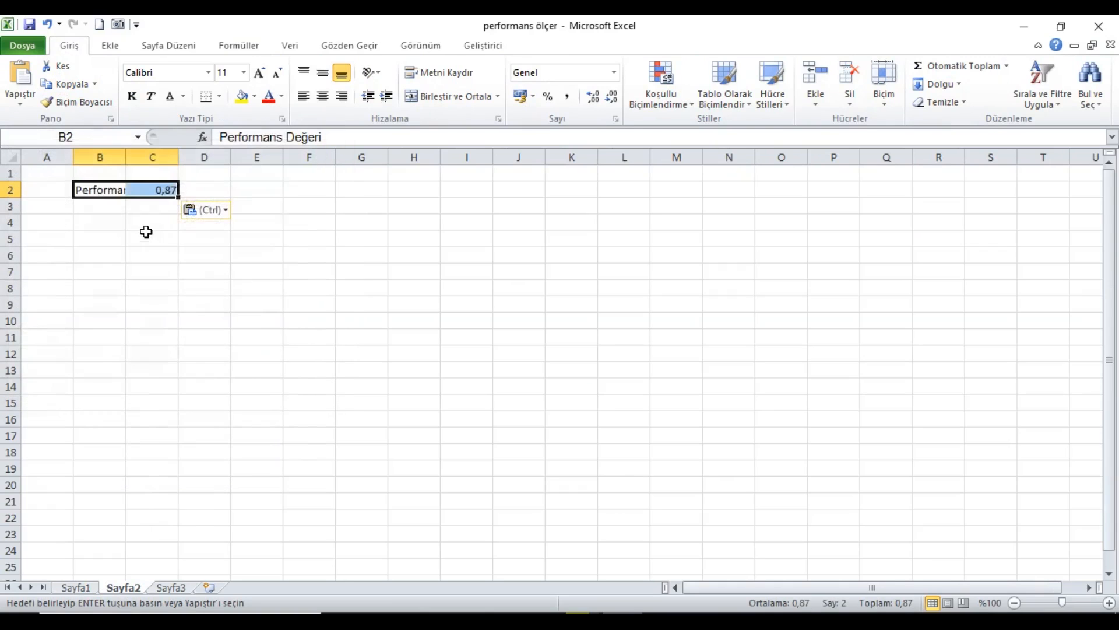
- Paste only the copied cells' formats onto B2:C2 of Sayfa2
{"action": "right_click", "coordinate": [95, 193]}
{"action": "left_click", "coordinate": [149, 272]}
{"action": "left_click", "coordinate": [46, 233]}
{"action": "left_click", "coordinate": [244, 383]}
- Copy the % and Ölçüt criteria table R1:S6 from Sayfa1 and paste it as values only at Q1 of Sayfa2
{"action": "left_click", "coordinate": [87, 589]}
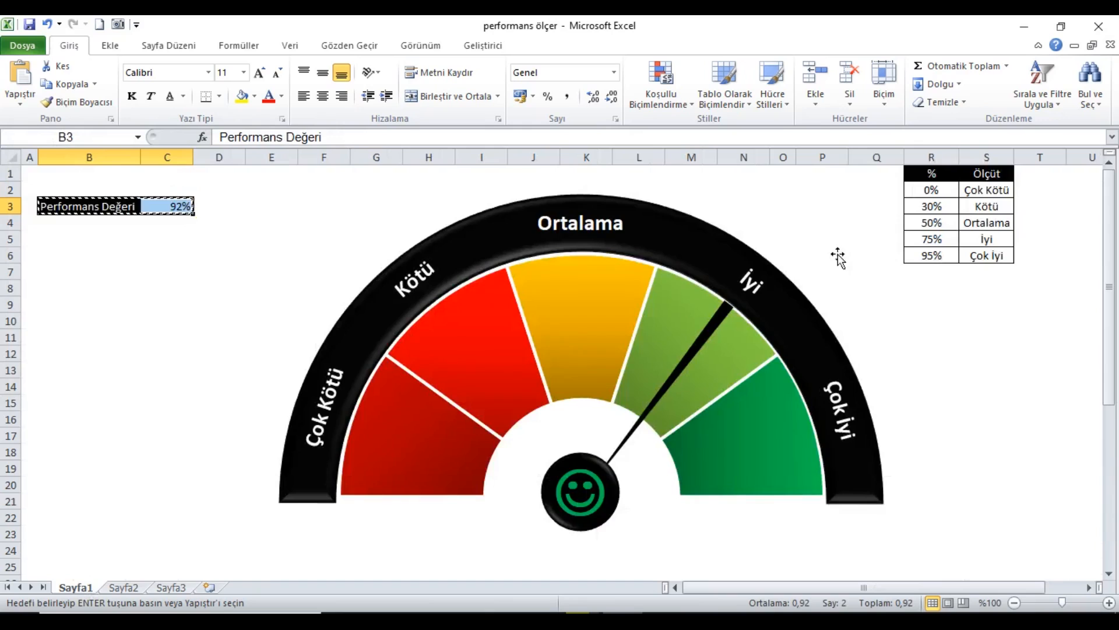
{"action": "left_click_drag", "start_coordinate": [932, 174], "coordinate": [1007, 260]}
{"action": "left_click", "coordinate": [71, 84]}
{"action": "left_click", "coordinate": [123, 588]}
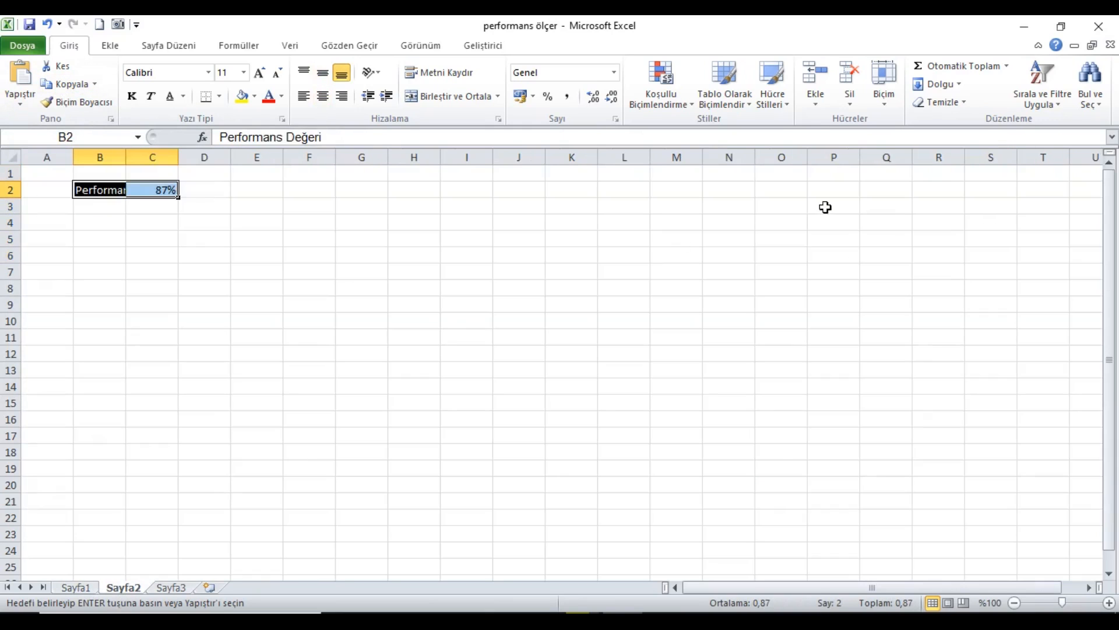
{"action": "left_click", "coordinate": [889, 177]}
{"action": "right_click", "coordinate": [891, 179]}
{"action": "left_click", "coordinate": [939, 257]}
{"action": "left_click", "coordinate": [801, 194]}
{"action": "left_click", "coordinate": [1002, 362]}
- Paste only the formats of the copied criteria table onto Q1:R6
{"action": "right_click", "coordinate": [890, 172]}
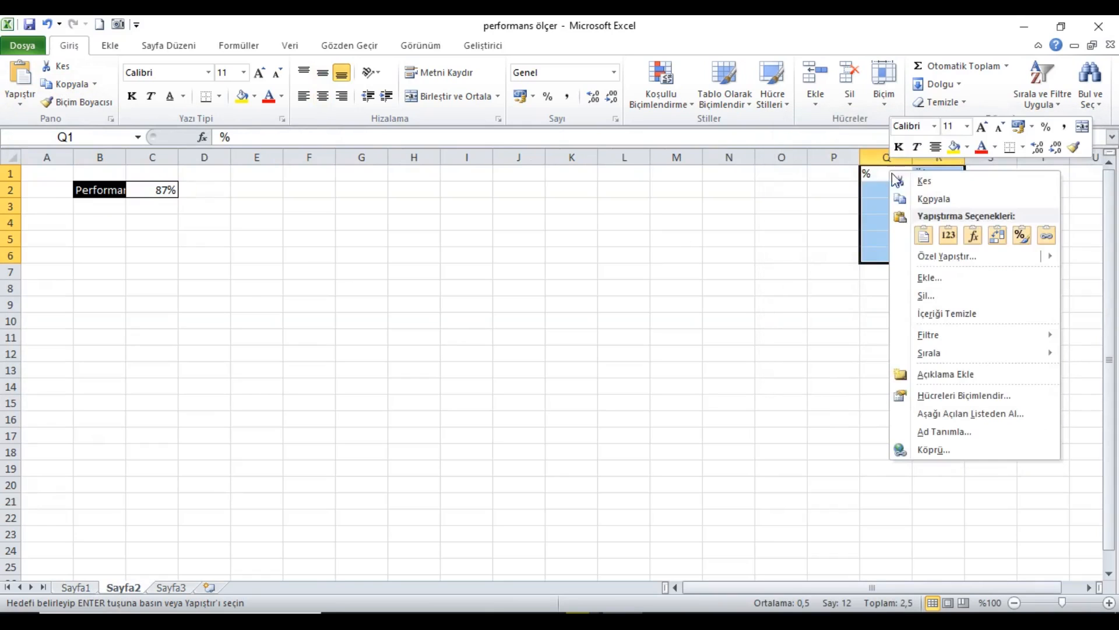
{"action": "left_click", "coordinate": [936, 258]}
{"action": "left_click", "coordinate": [811, 209]}
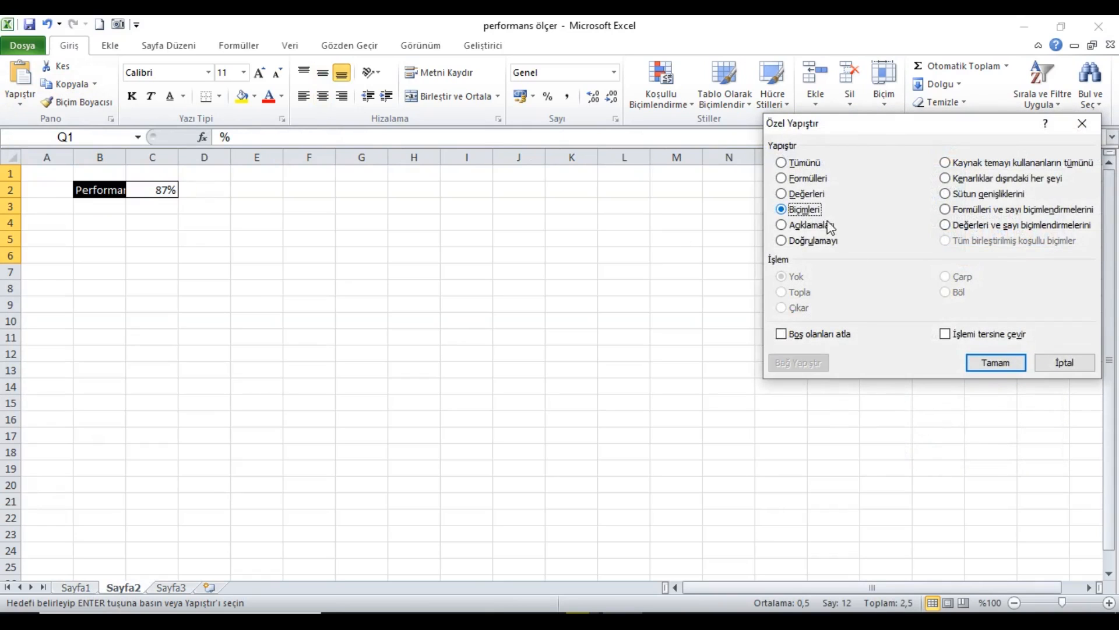
{"action": "left_click", "coordinate": [996, 364]}
- Autofit the width of all columns on Sayfa2 and hide the sheet's gridlines
{"action": "left_click", "coordinate": [12, 157]}
{"action": "double_click", "coordinate": [73, 157]}
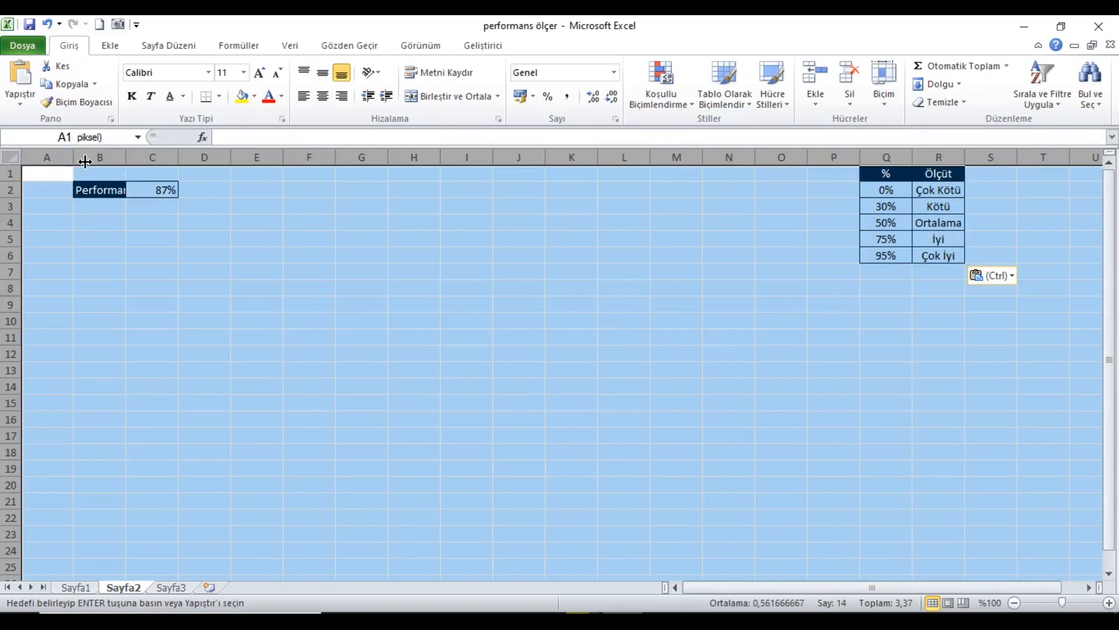
{"action": "left_click", "coordinate": [51, 175]}
{"action": "left_click", "coordinate": [414, 44]}
{"action": "left_click", "coordinate": [264, 96]}
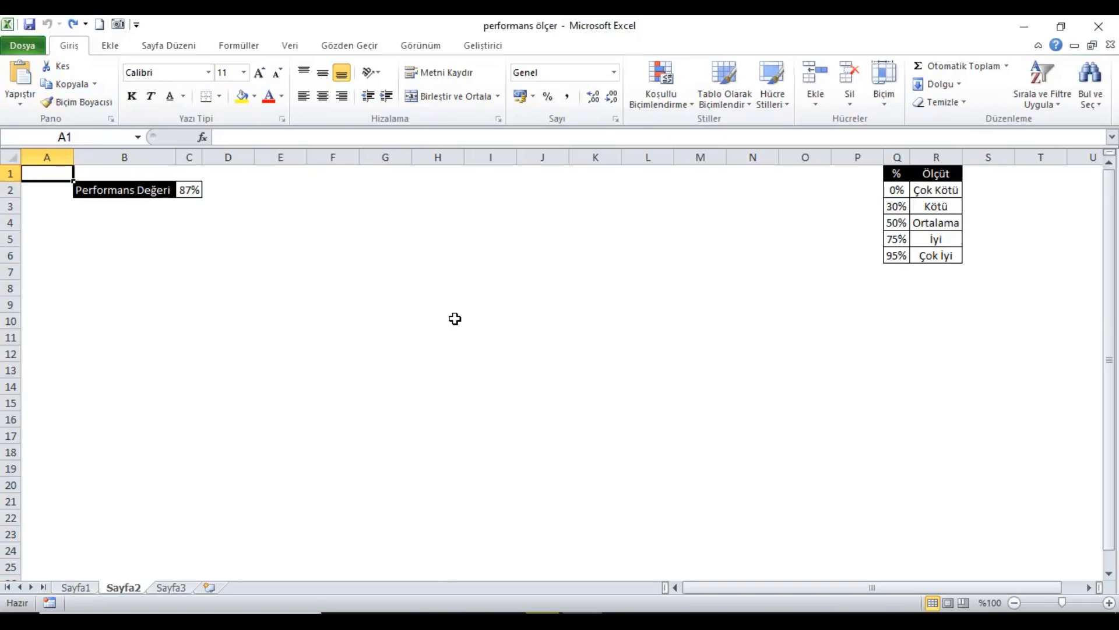
- Insert an empty doughnut chart from cell H10 and shift it slightly toward the sheet's upper left
{"action": "left_click", "coordinate": [455, 318]}
{"action": "left_click", "coordinate": [110, 45]}
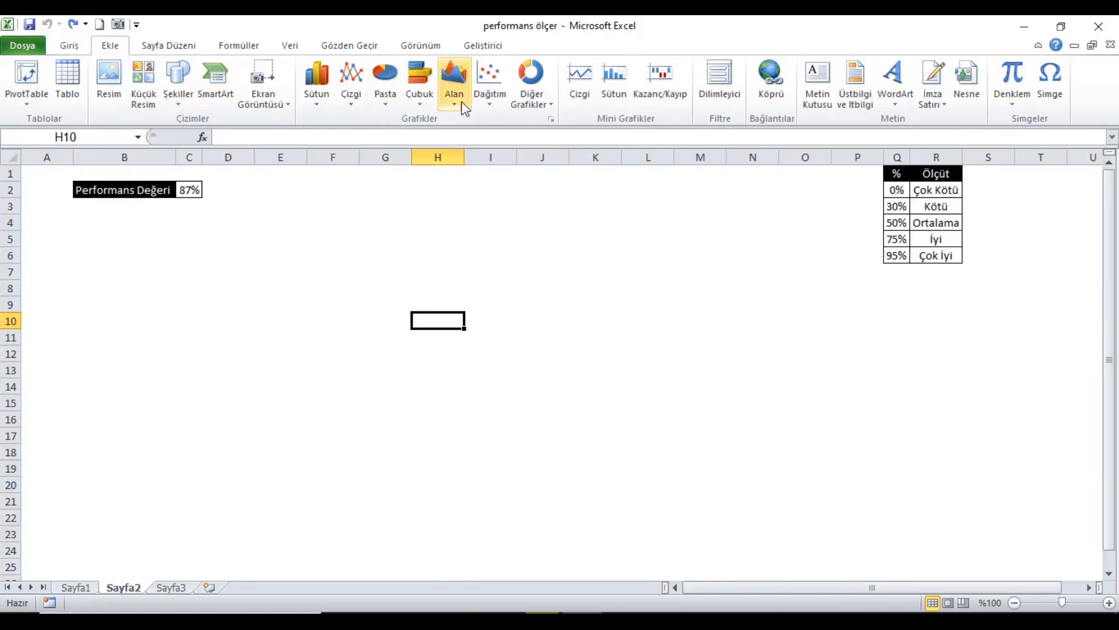
{"action": "left_click", "coordinate": [531, 88]}
{"action": "left_click", "coordinate": [531, 267]}
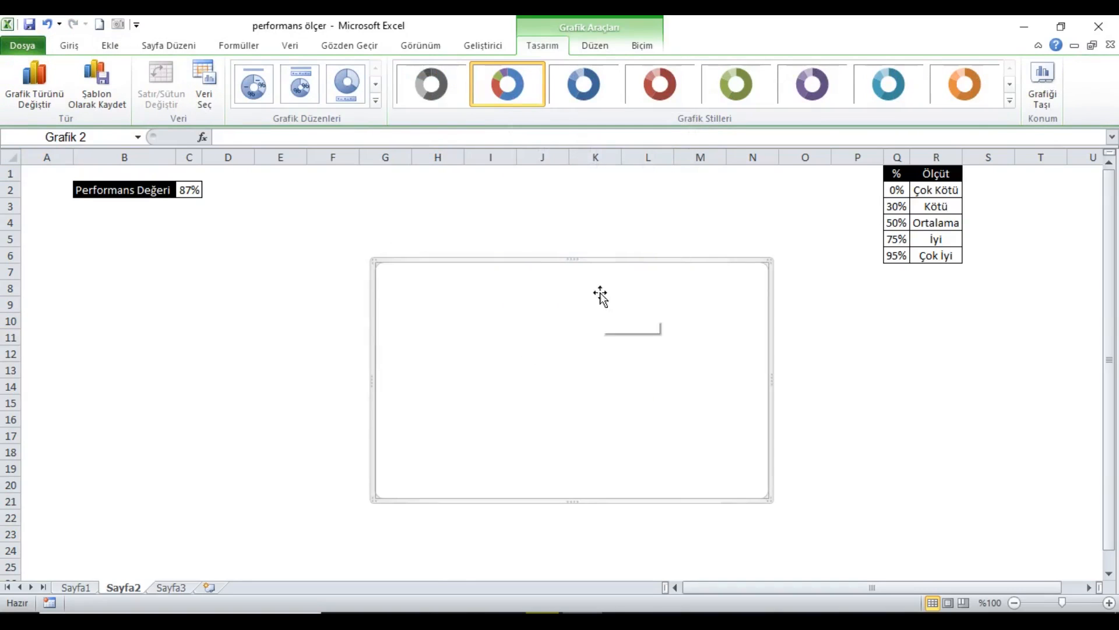
{"action": "left_click_drag", "start_coordinate": [597, 268], "coordinate": [566, 254]}
- Add a data series to the doughnut chart with the values ={1;1;1;1;1;5}
{"action": "right_click", "coordinate": [567, 321]}
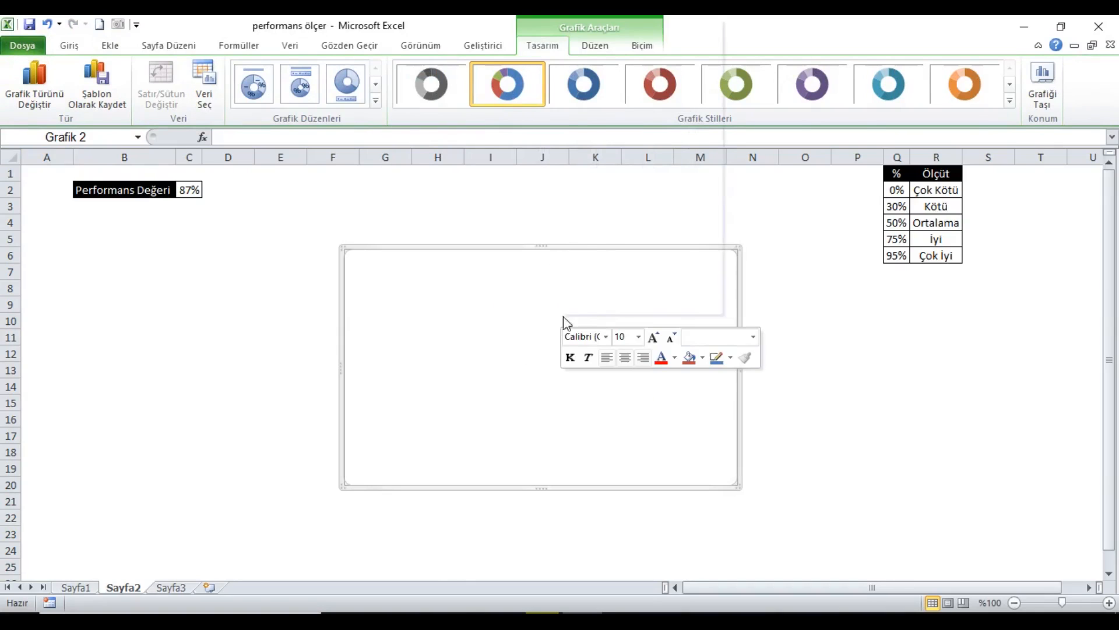
{"action": "left_click", "coordinate": [621, 167]}
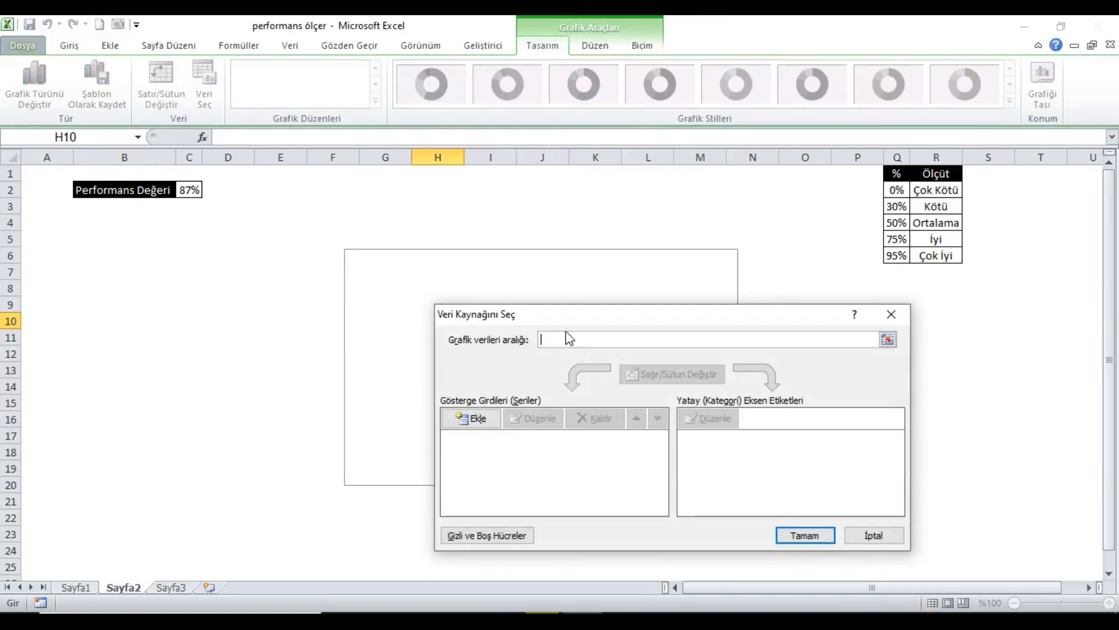
{"action": "left_click", "coordinate": [489, 418]}
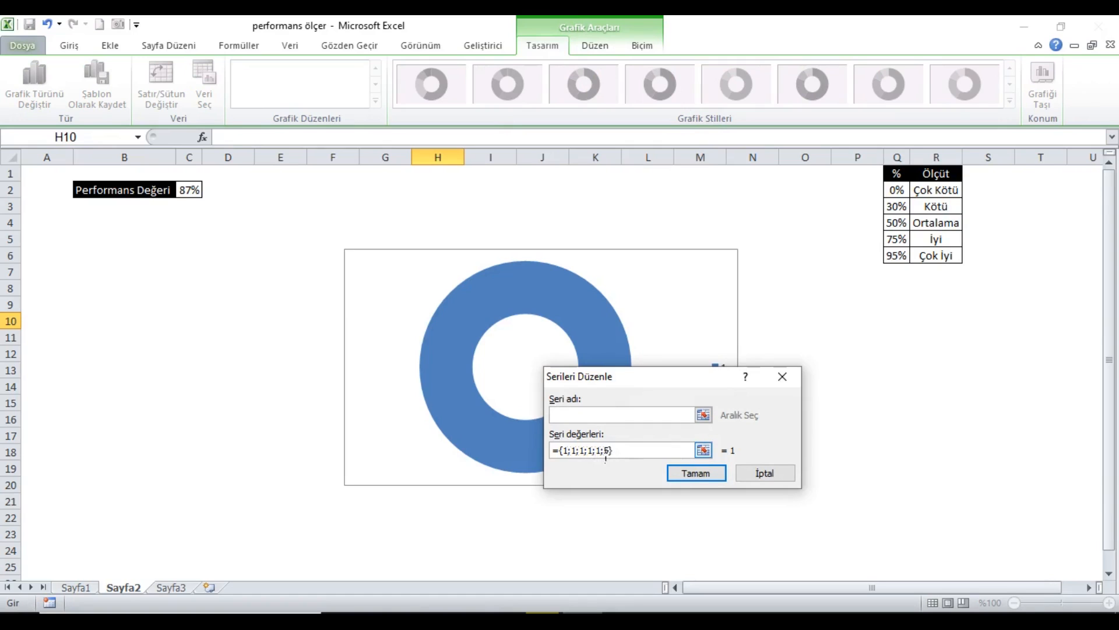
{"action": "left_click", "coordinate": [705, 473]}
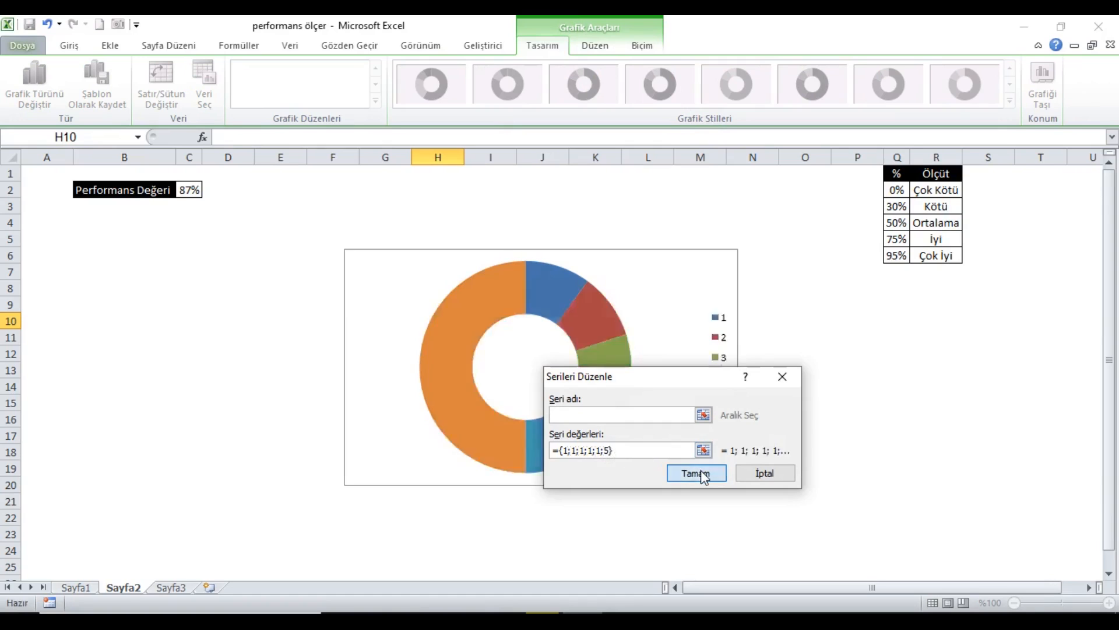
{"action": "left_click", "coordinate": [805, 535]}
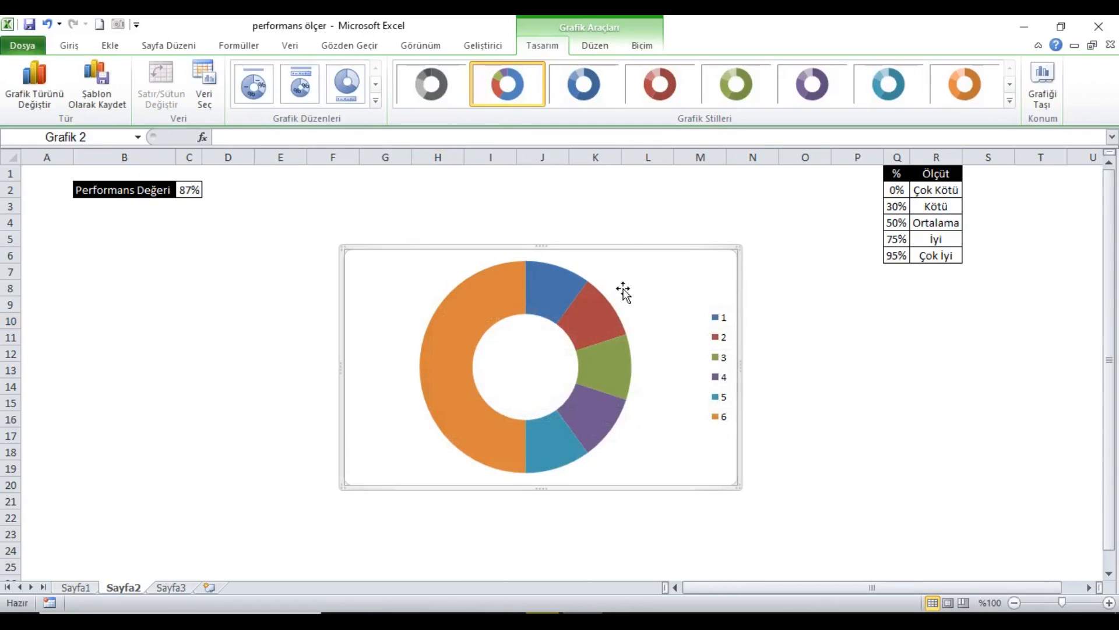
- Set the doughnut series' first slice angle to 270 and its hole size to 40%
{"action": "right_click", "coordinate": [561, 300]}
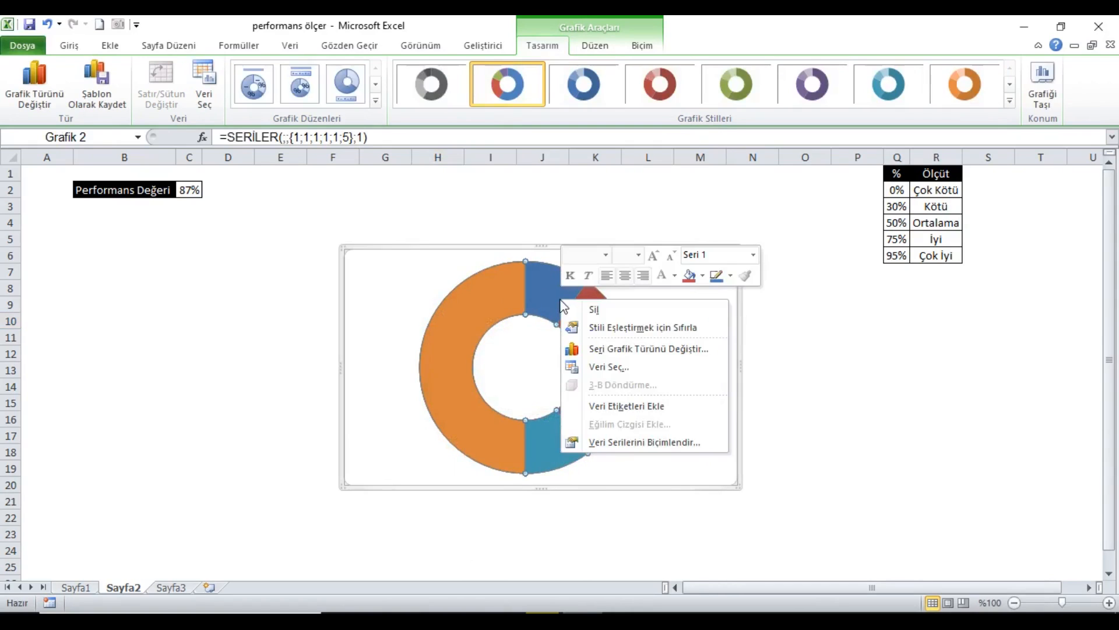
{"action": "left_click", "coordinate": [629, 446]}
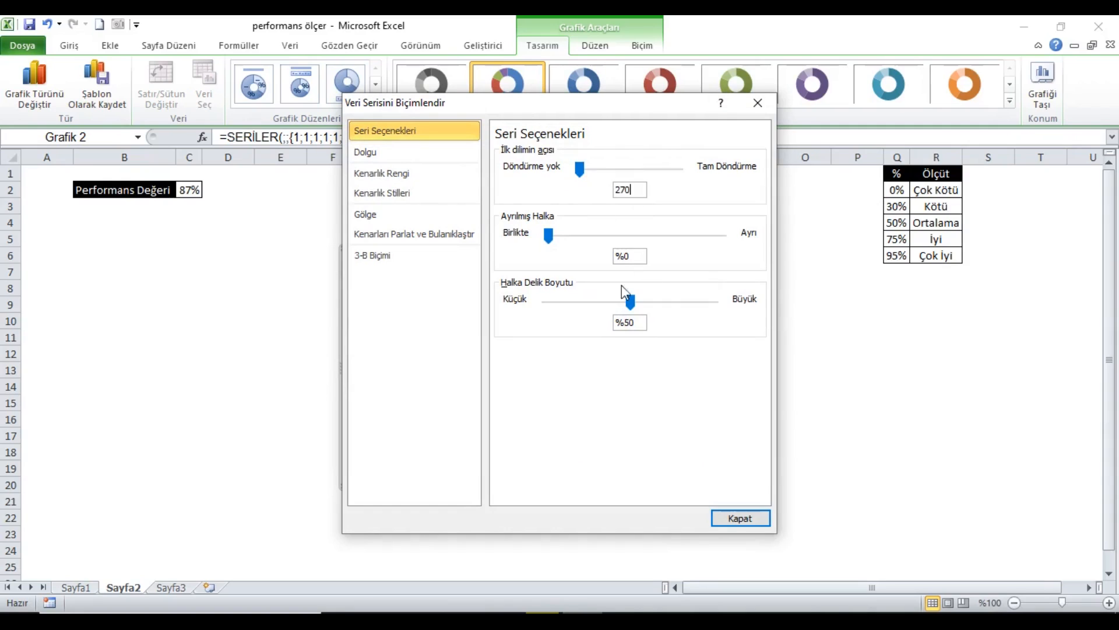
{"action": "double_click", "coordinate": [626, 323]}
{"action": "type", "text": "40"}
{"action": "left_click", "coordinate": [742, 519]}
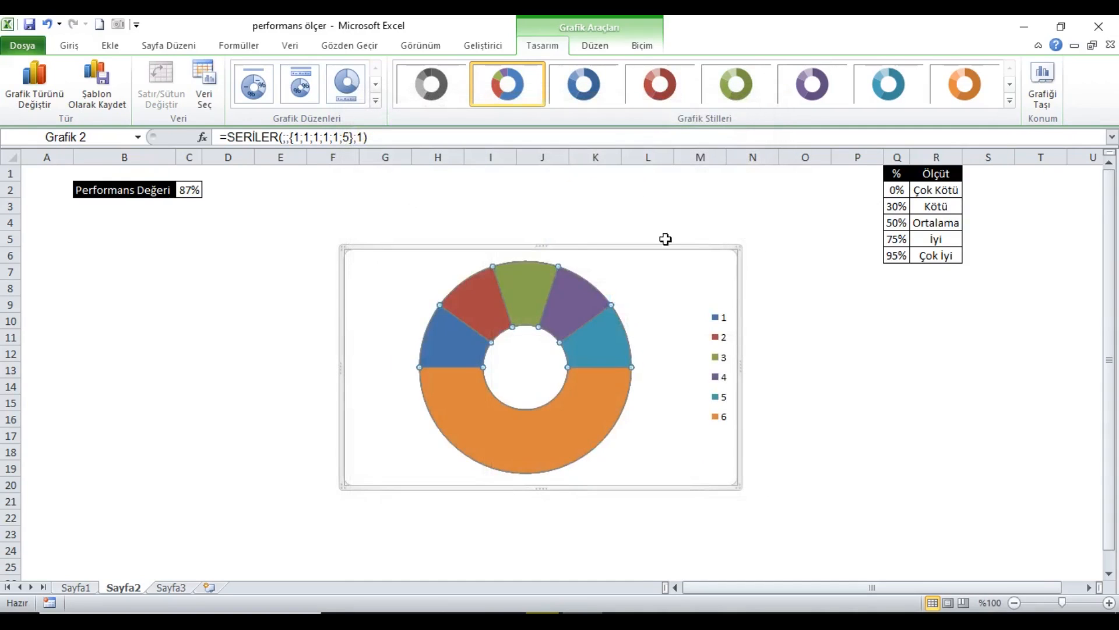
- Move the chart up to about cell E2, enlarge it to reach about column O and row 23, and delete its legend
{"action": "left_click_drag", "start_coordinate": [605, 255], "coordinate": [527, 195]}
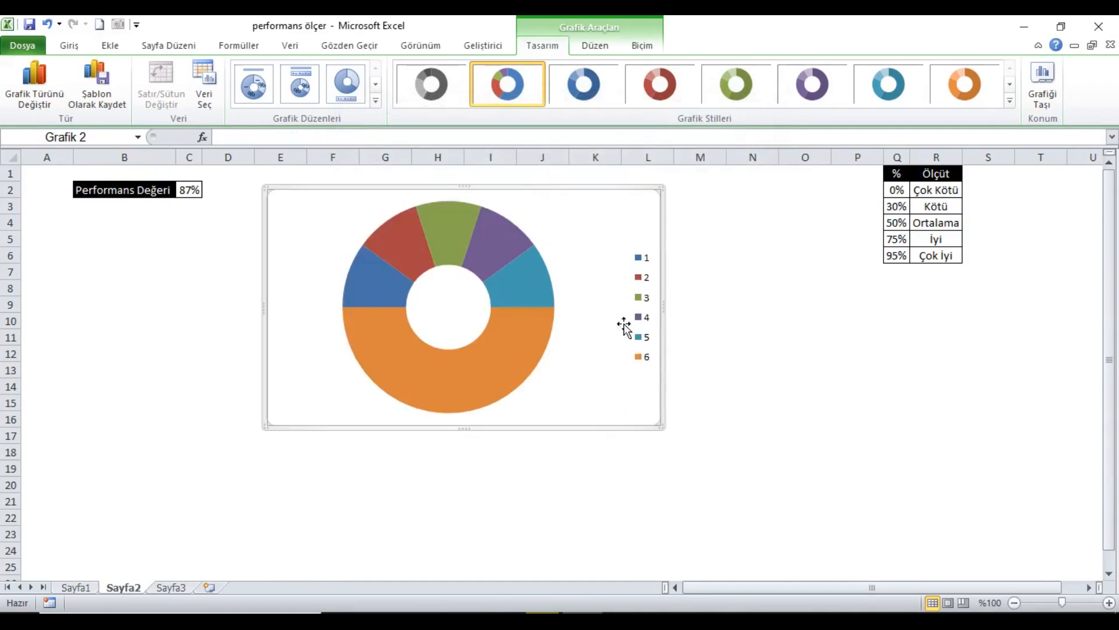
{"action": "left_click_drag", "start_coordinate": [666, 429], "coordinate": [838, 546]}
{"action": "left_click", "coordinate": [822, 336]}
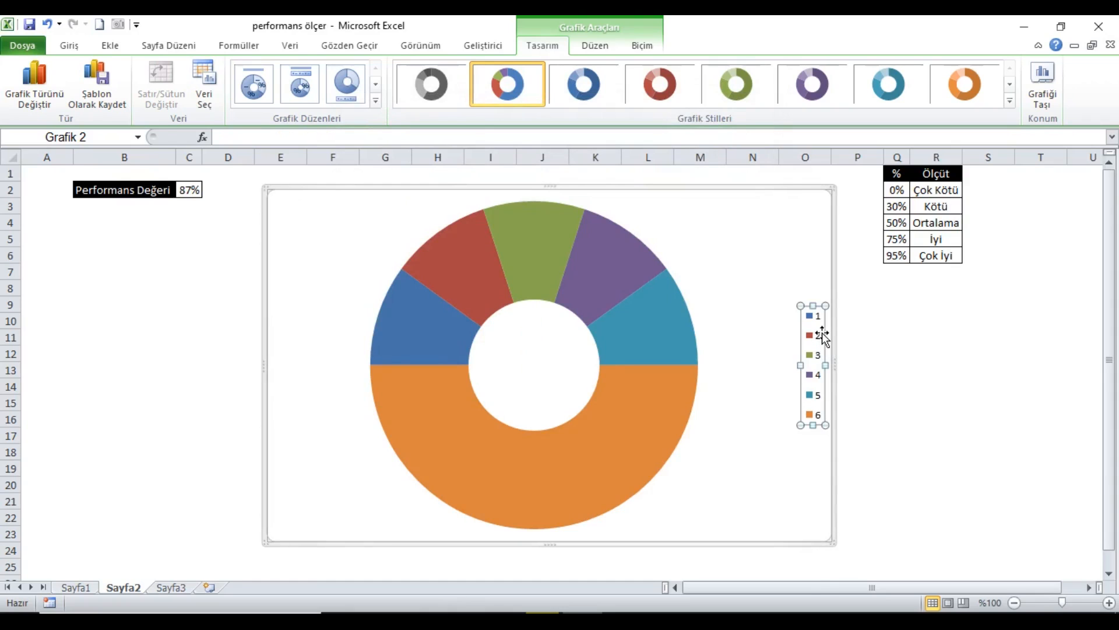
{"action": "key", "text": "Delete"}
- Set the large lower half slice of the doughnut to no fill
{"action": "left_click", "coordinate": [649, 449]}
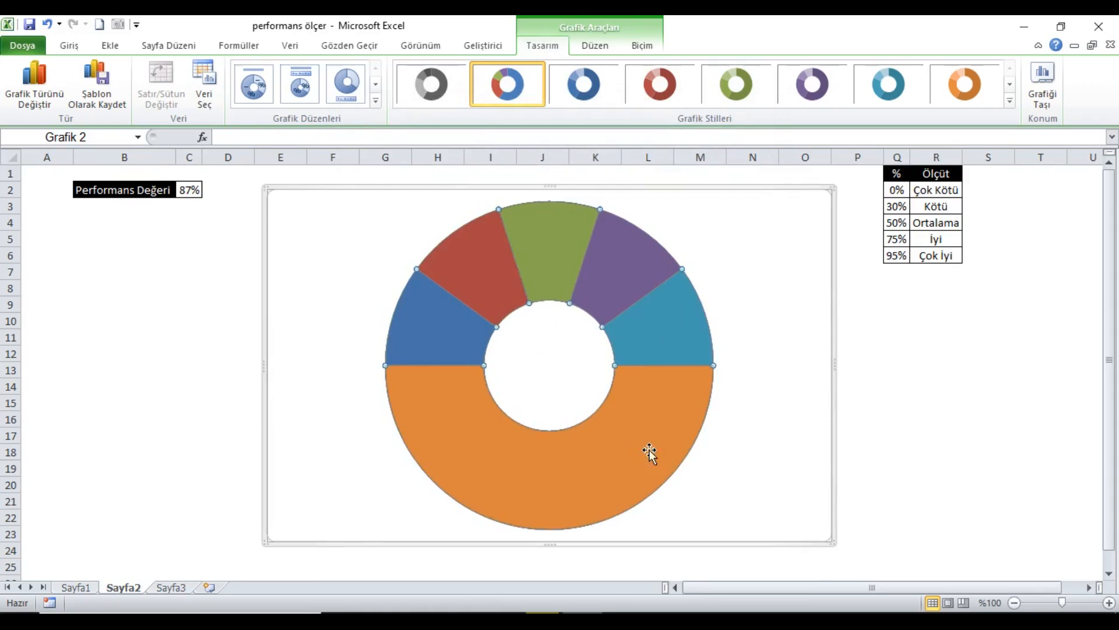
{"action": "double_click", "coordinate": [632, 447]}
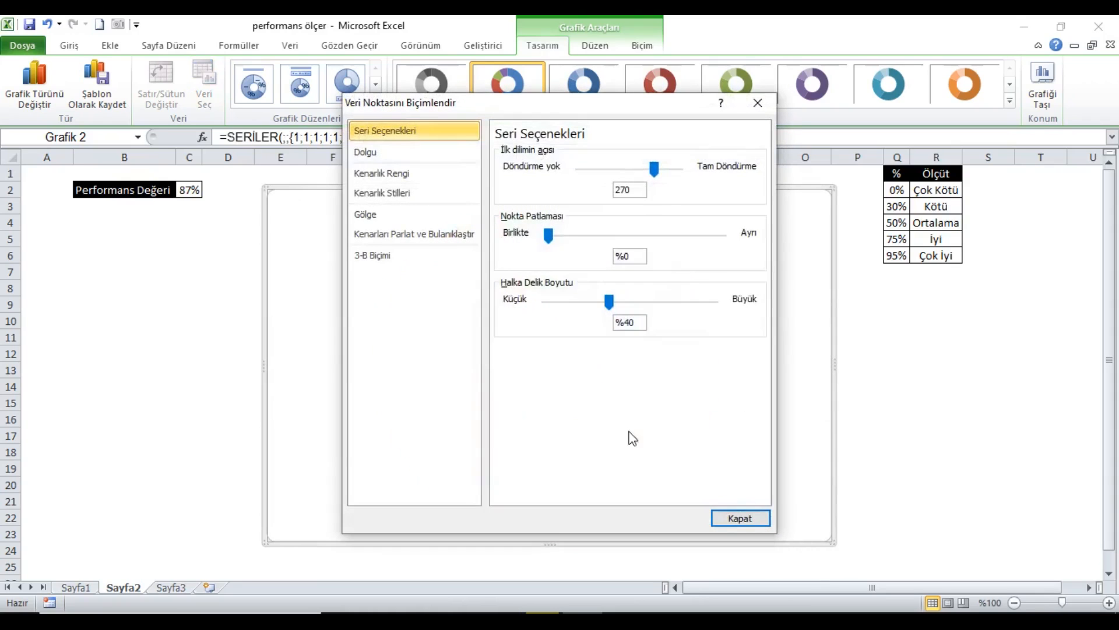
{"action": "left_click", "coordinate": [411, 153]}
{"action": "left_click", "coordinate": [527, 153]}
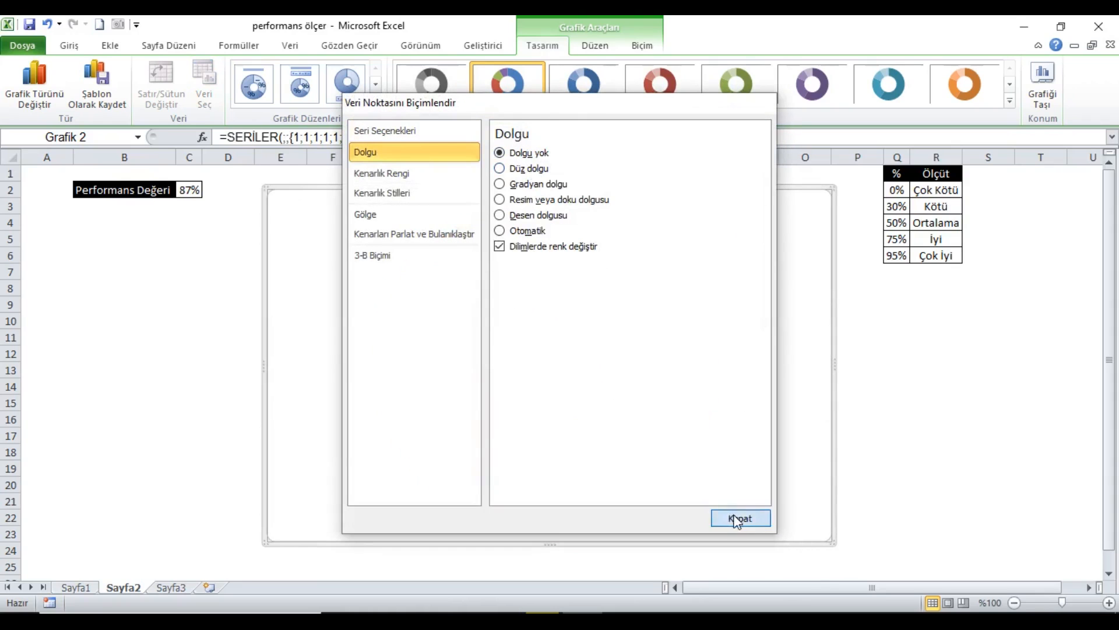
{"action": "left_click", "coordinate": [739, 518]}
- Give the doughnut series a white outline with a weight of 3 pt
{"action": "left_click", "coordinate": [632, 280]}
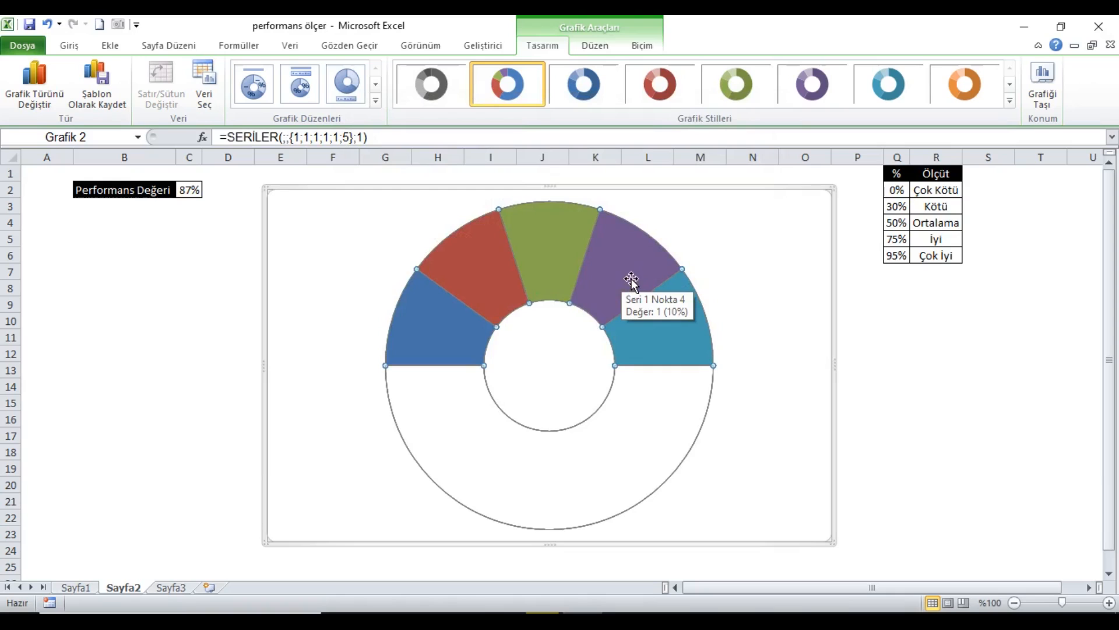
{"action": "left_click", "coordinate": [642, 46]}
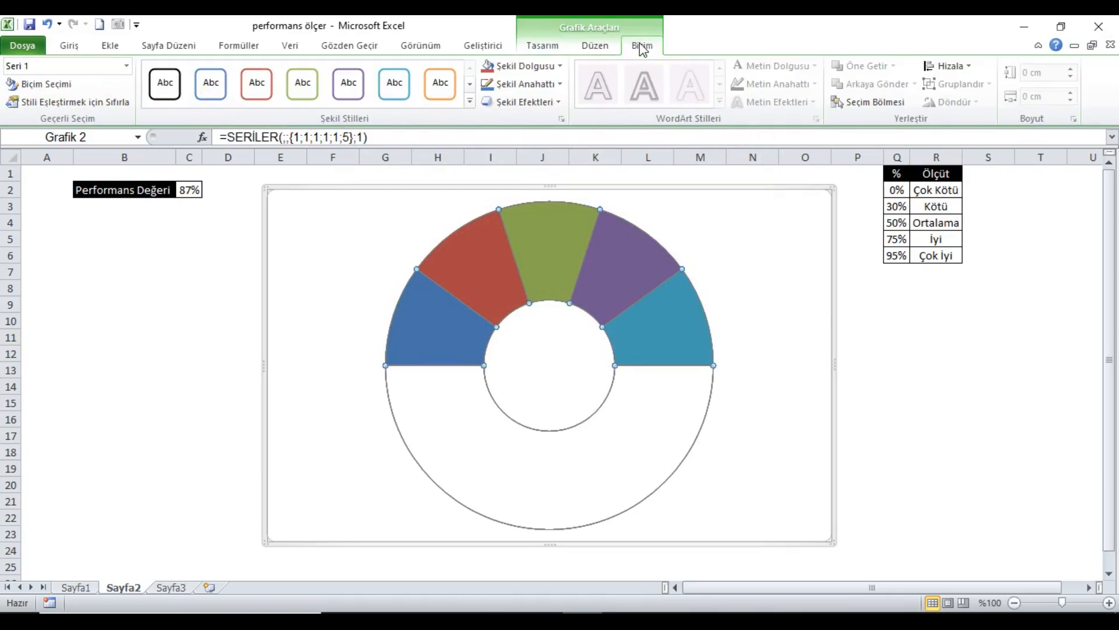
{"action": "left_click", "coordinate": [558, 88]}
{"action": "mouse_move", "coordinate": [555, 288]}
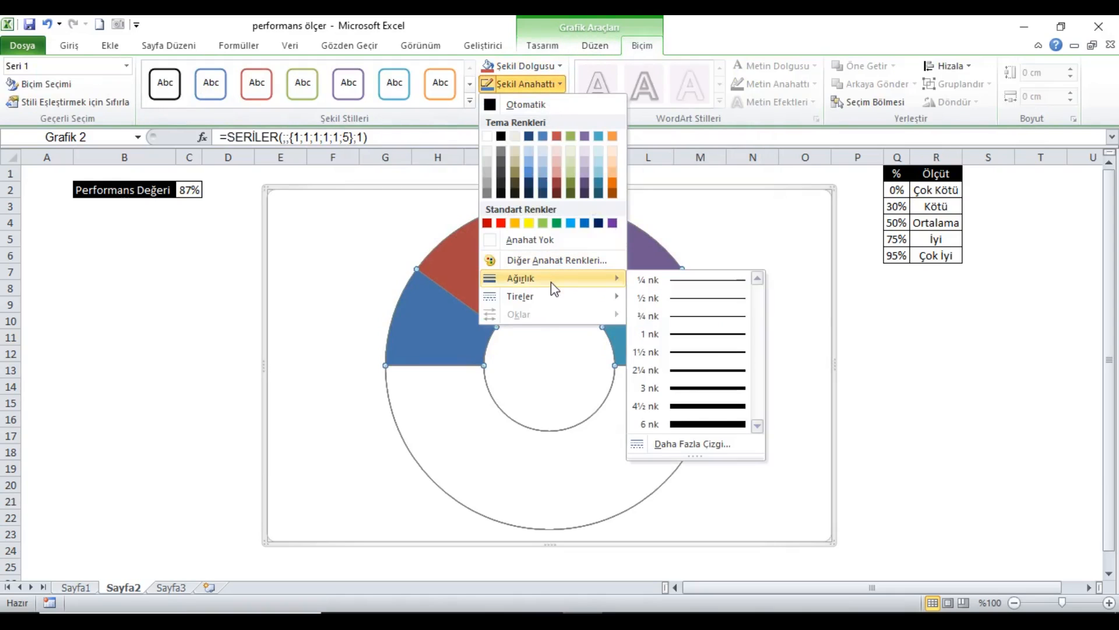
{"action": "left_click", "coordinate": [690, 388]}
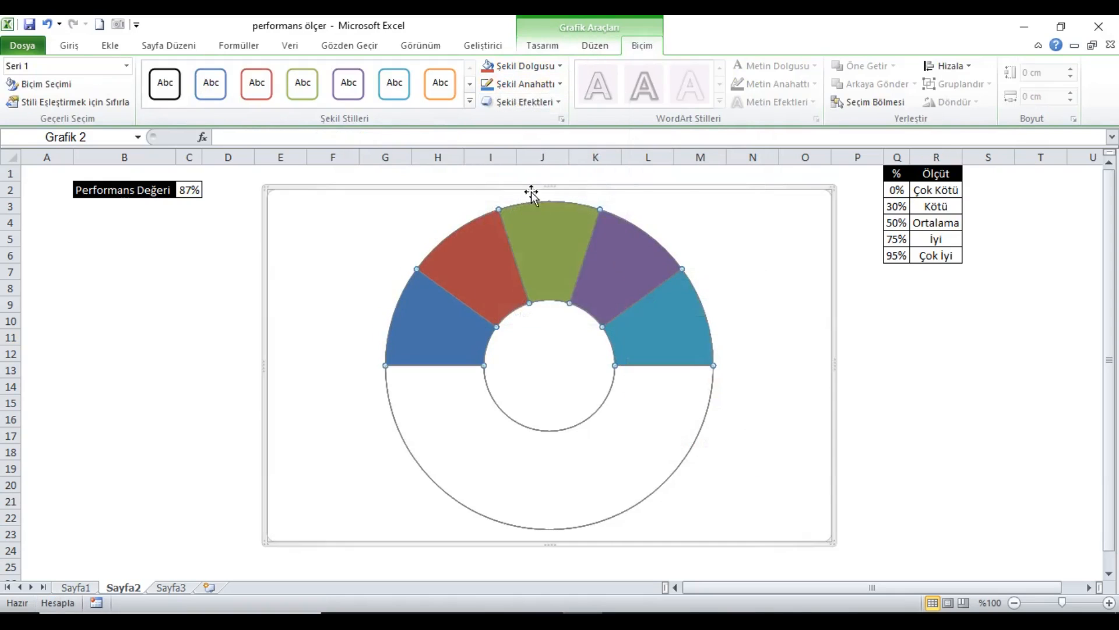
{"action": "left_click", "coordinate": [532, 89]}
{"action": "left_click", "coordinate": [492, 135]}
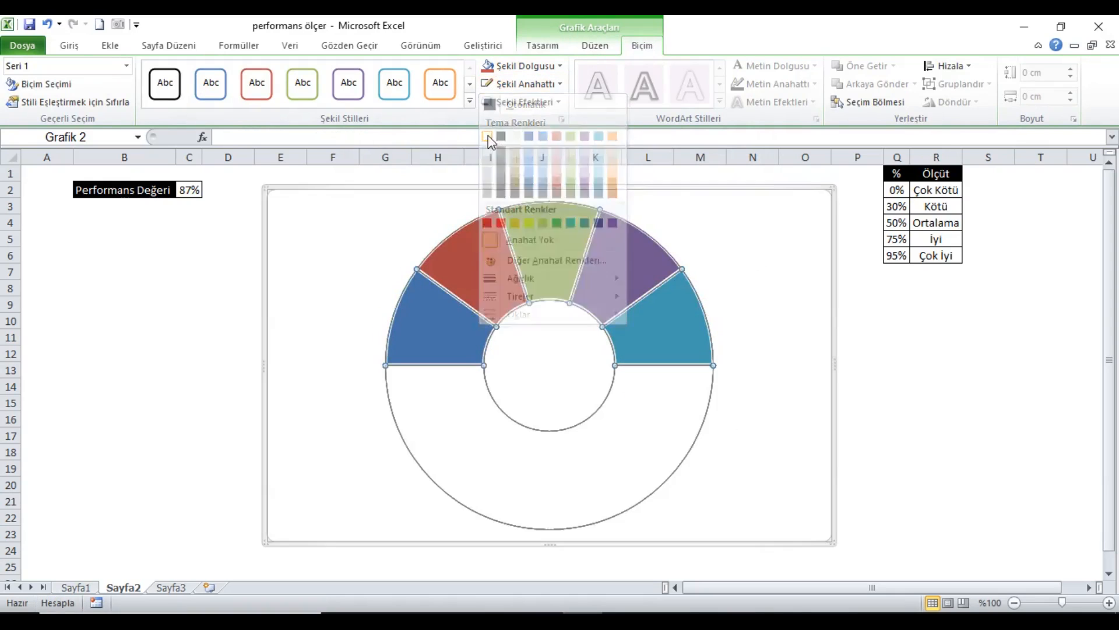
{"action": "left_click", "coordinate": [947, 330]}
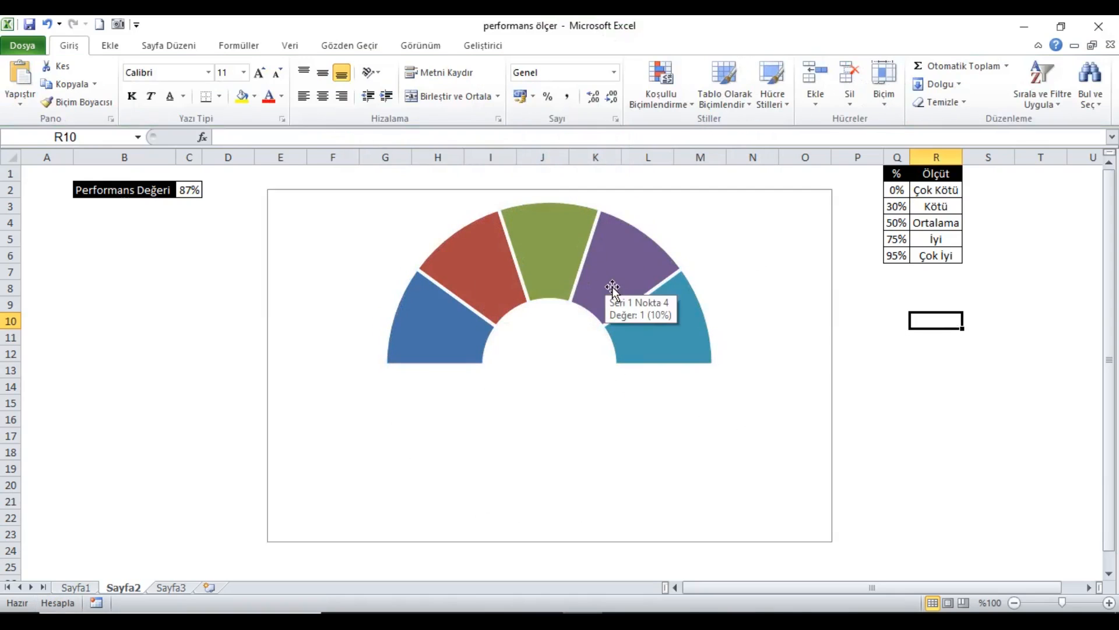
{"action": "left_click", "coordinate": [458, 335]}
{"action": "double_click", "coordinate": [450, 335]}
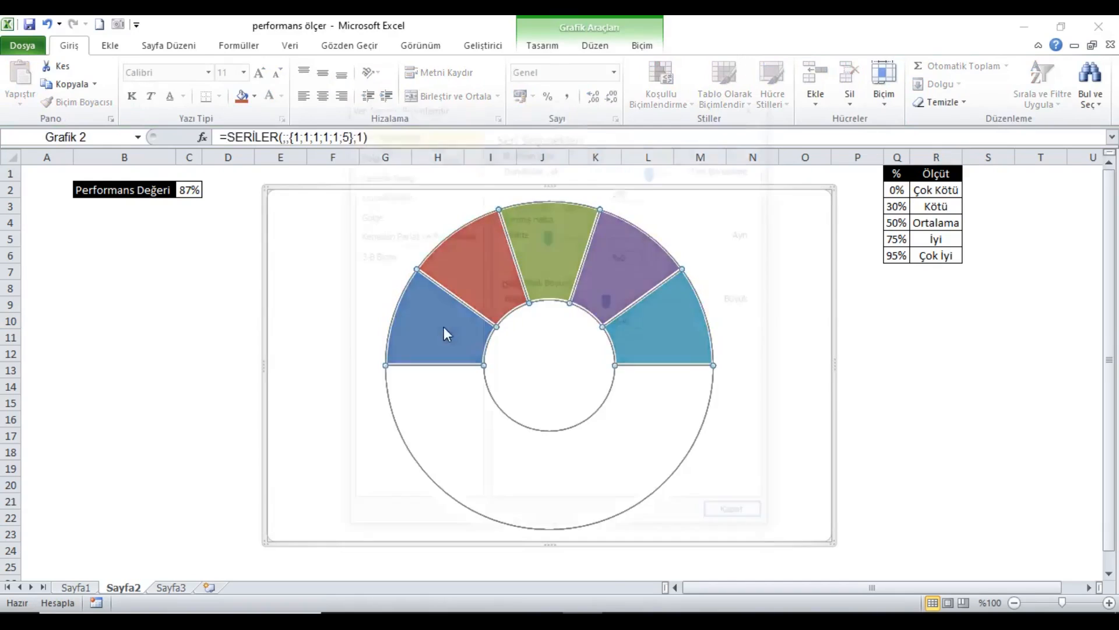
{"action": "left_click", "coordinate": [758, 102]}
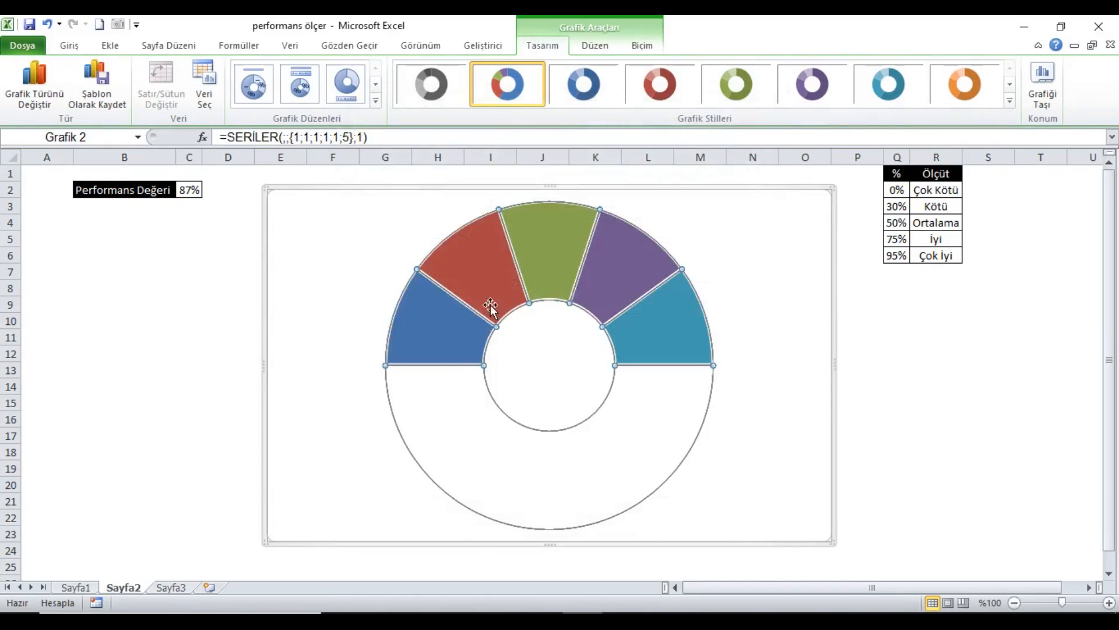
- Give the doughnut's leftmost slice a solid fill in the standard dark red
{"action": "left_click", "coordinate": [443, 324]}
{"action": "double_click", "coordinate": [443, 324]}
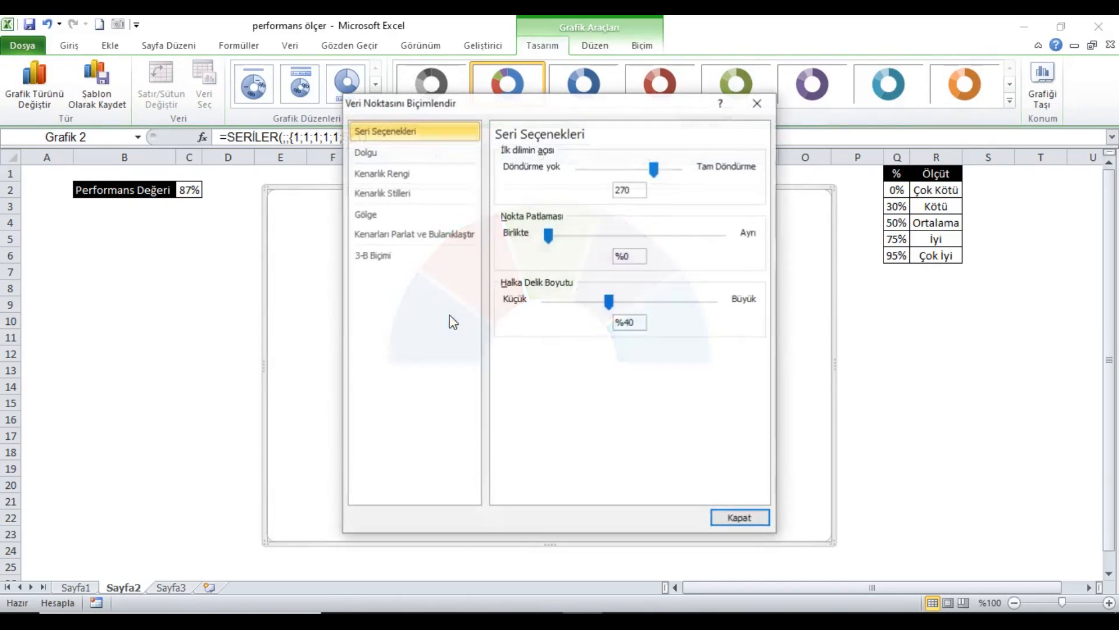
{"action": "left_click", "coordinate": [440, 152]}
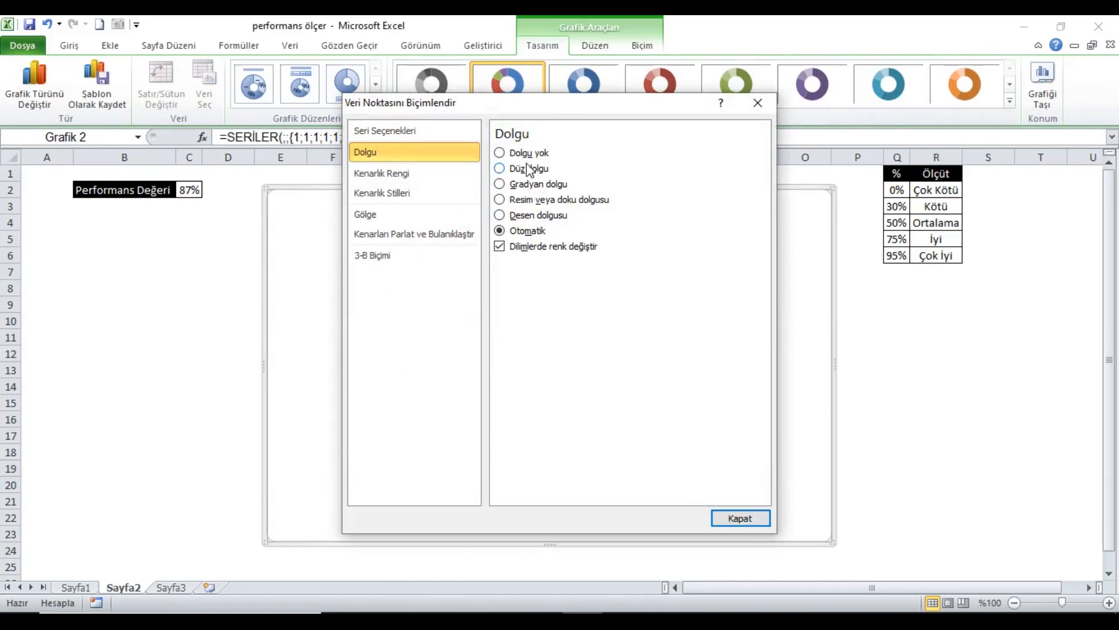
{"action": "left_click", "coordinate": [574, 282]}
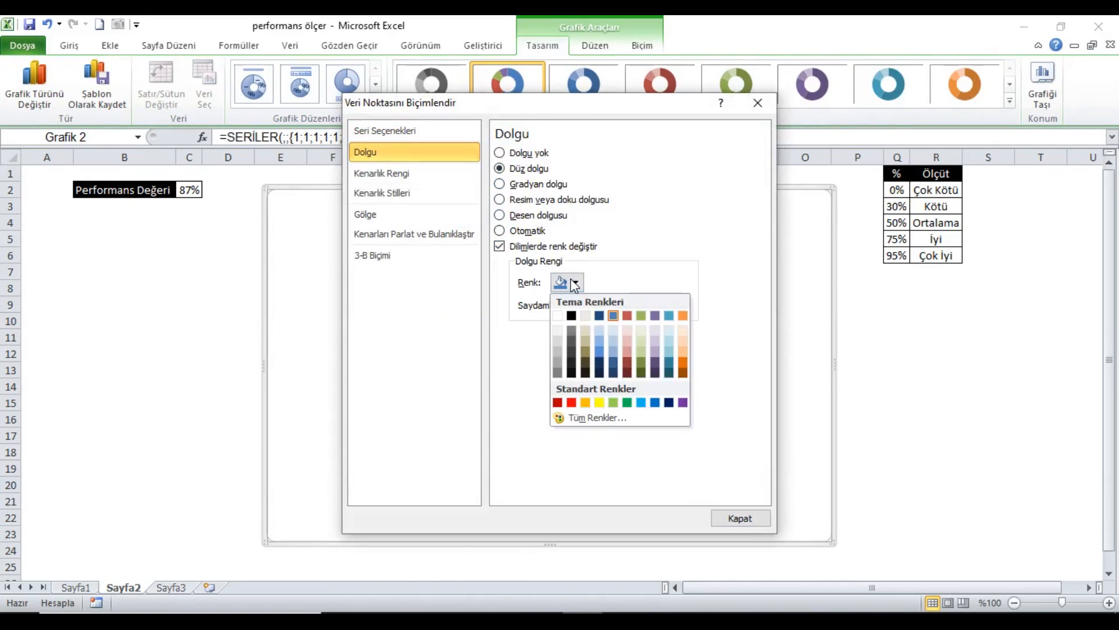
{"action": "left_click", "coordinate": [558, 402]}
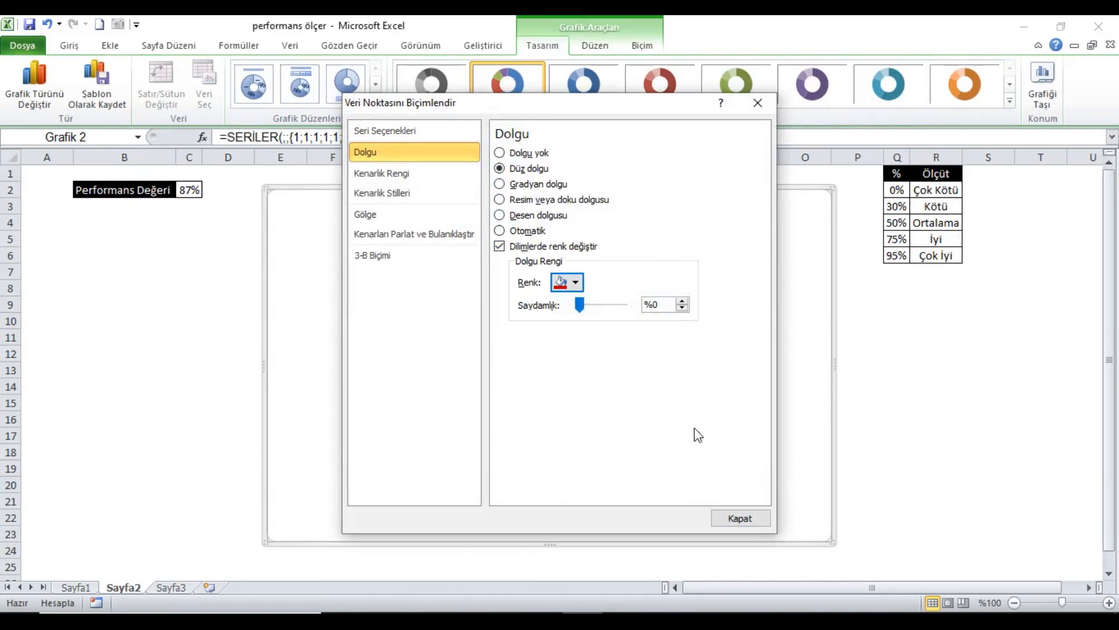
{"action": "left_click", "coordinate": [740, 517]}
- Apply a dark-variation diagonal gradient to the leftmost dark red slice, darkening toward its lower right
{"action": "left_click", "coordinate": [642, 46]}
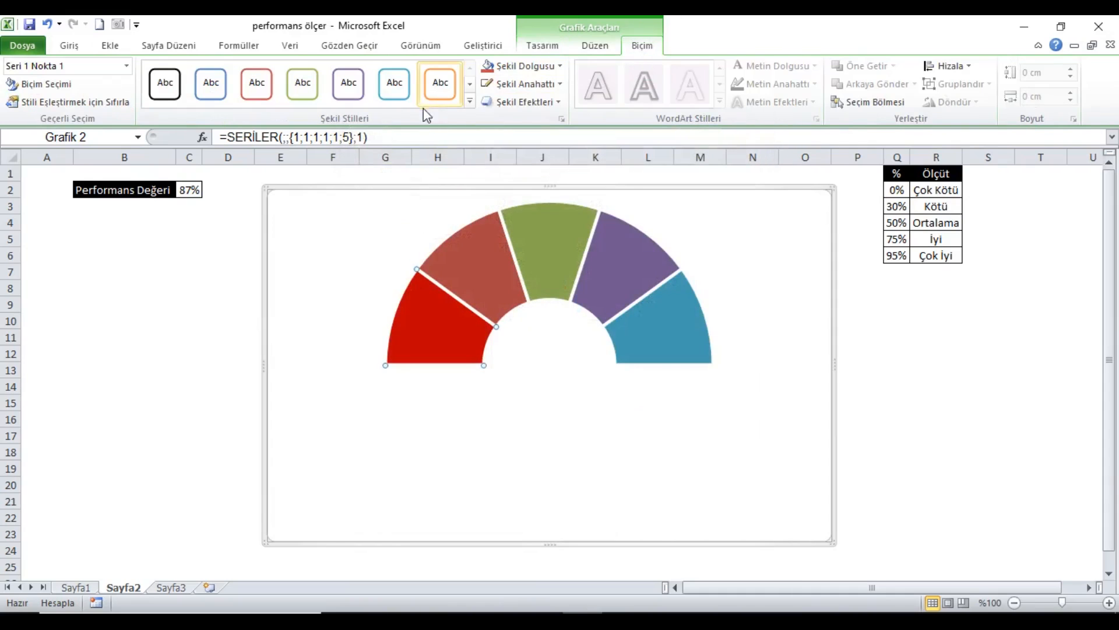
{"action": "left_click", "coordinate": [528, 67]}
{"action": "mouse_move", "coordinate": [535, 281]}
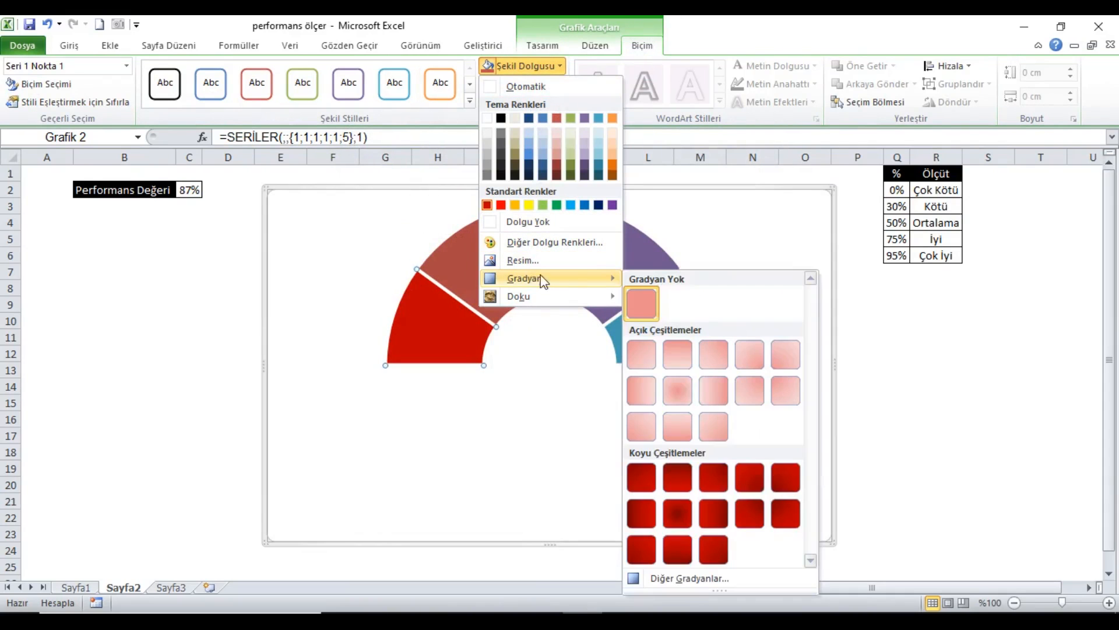
{"action": "left_click", "coordinate": [716, 557]}
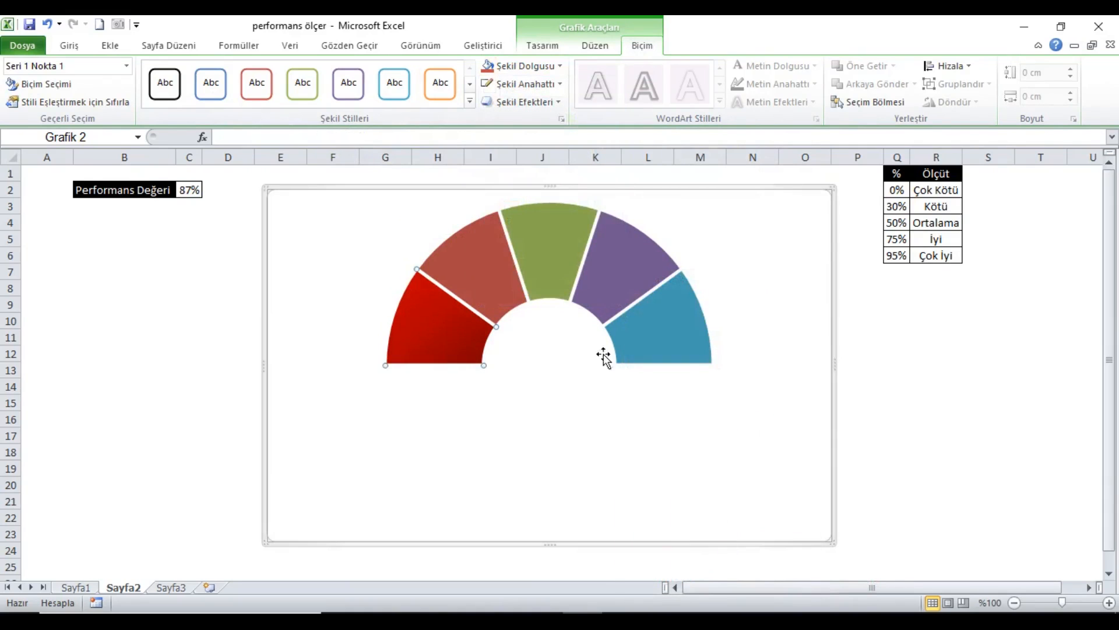
- Fill the second slice from the left with standard red and a dark-variation diagonal gradient darkening toward the lower right
{"action": "left_click", "coordinate": [489, 266]}
{"action": "double_click", "coordinate": [490, 266]}
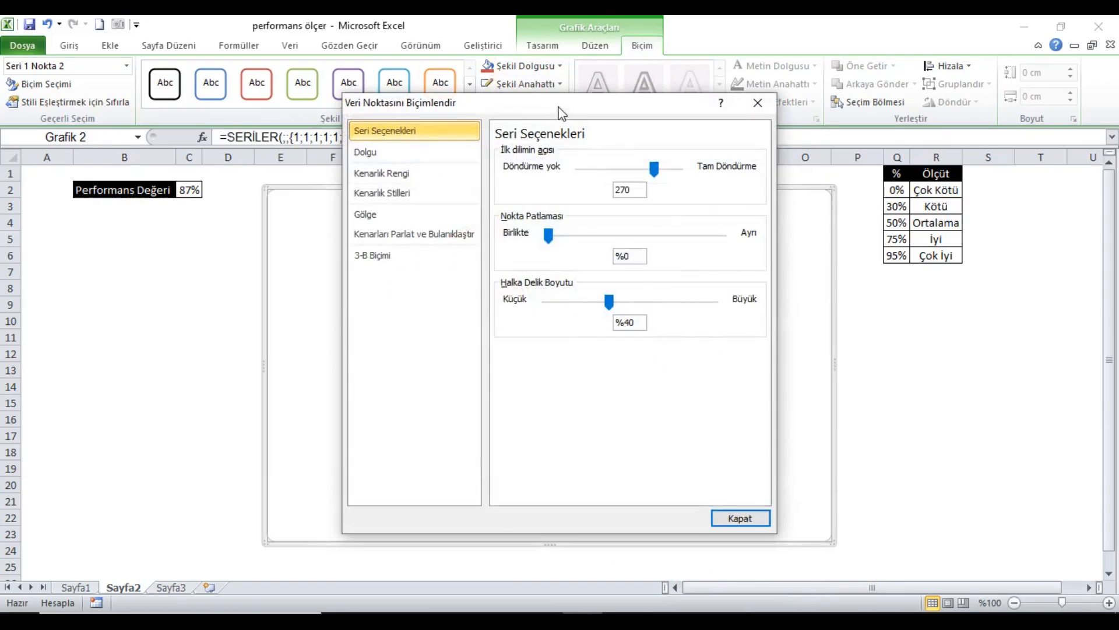
{"action": "left_click", "coordinate": [758, 103]}
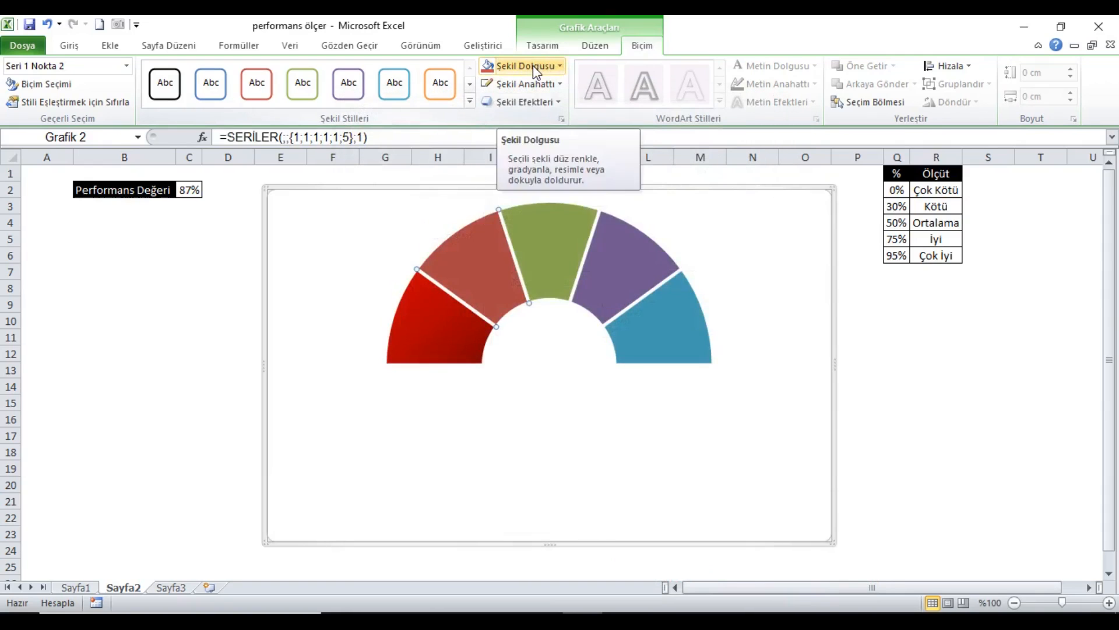
{"action": "left_click", "coordinate": [524, 66]}
{"action": "left_click", "coordinate": [501, 205]}
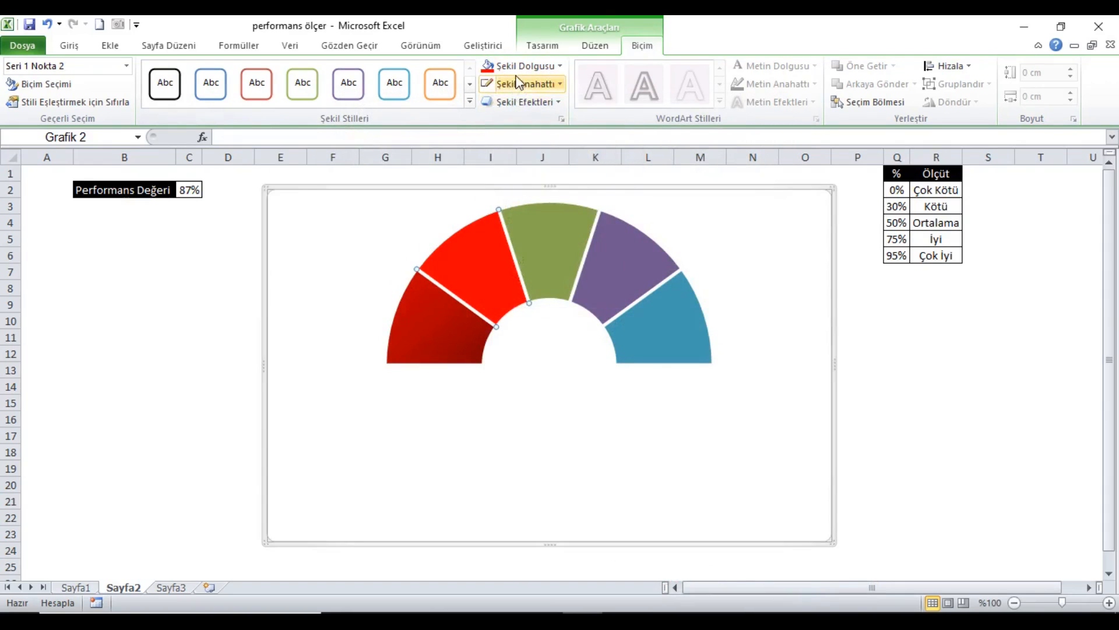
{"action": "left_click", "coordinate": [522, 69]}
{"action": "mouse_move", "coordinate": [569, 278]}
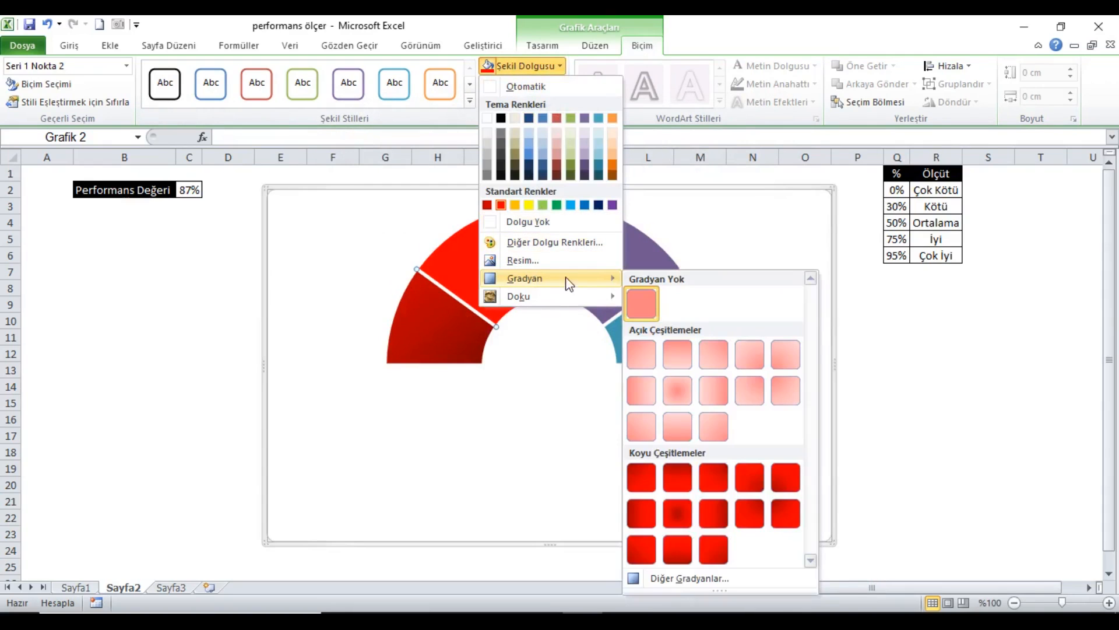
{"action": "left_click", "coordinate": [712, 551]}
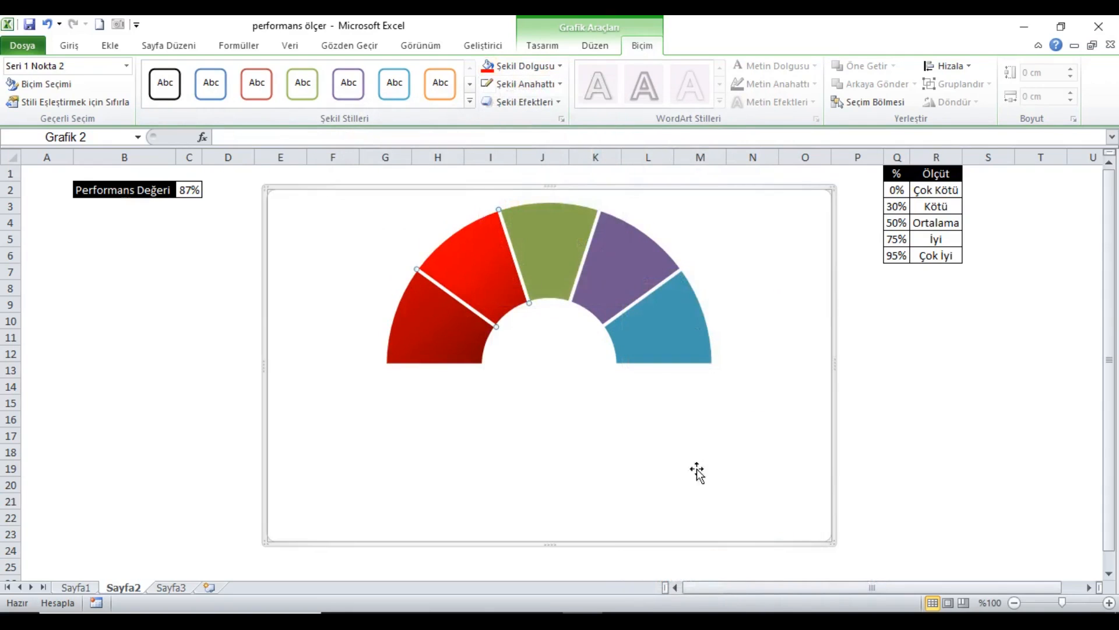
- Fill the middle slice with standard yellow and a dark-variation gradient darkening toward its lower edge
{"action": "left_click", "coordinate": [552, 236]}
{"action": "left_click", "coordinate": [518, 65]}
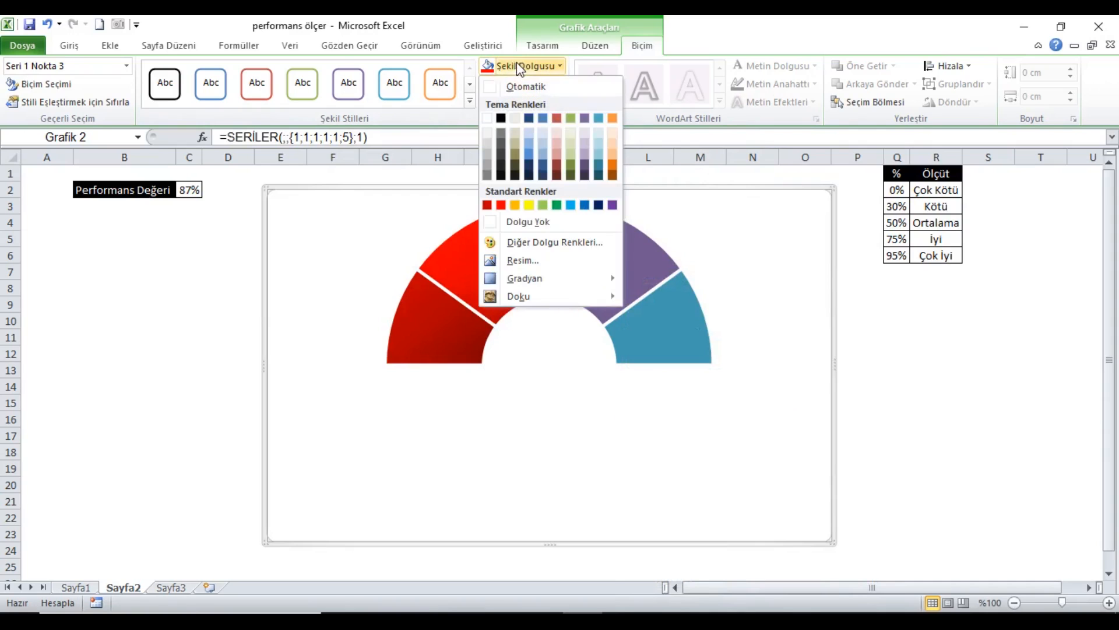
{"action": "left_click", "coordinate": [530, 206]}
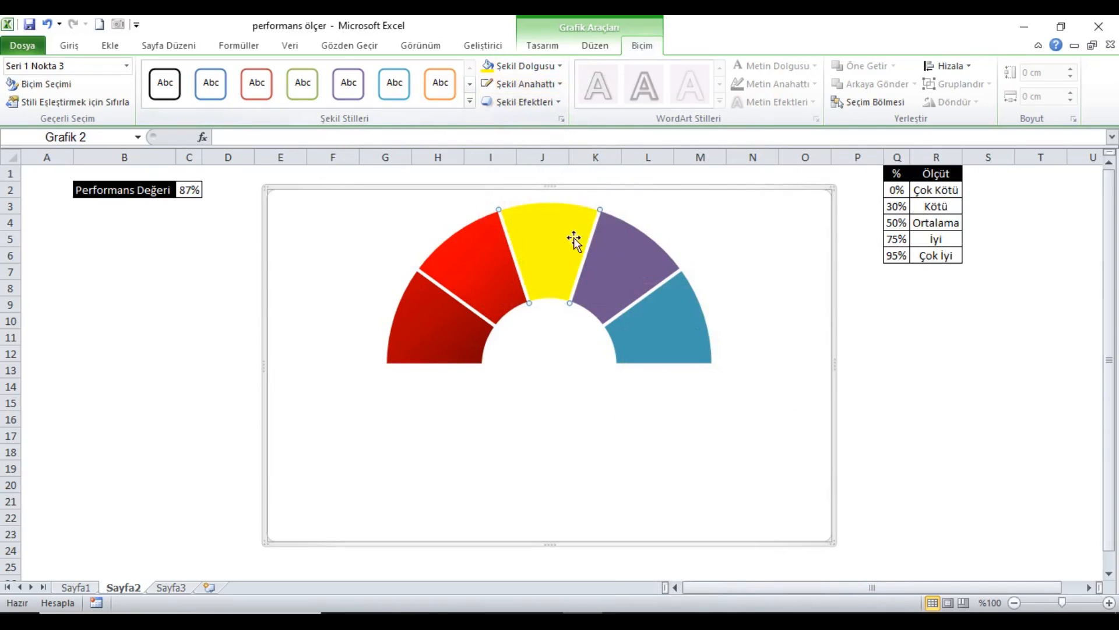
{"action": "left_click", "coordinate": [525, 65]}
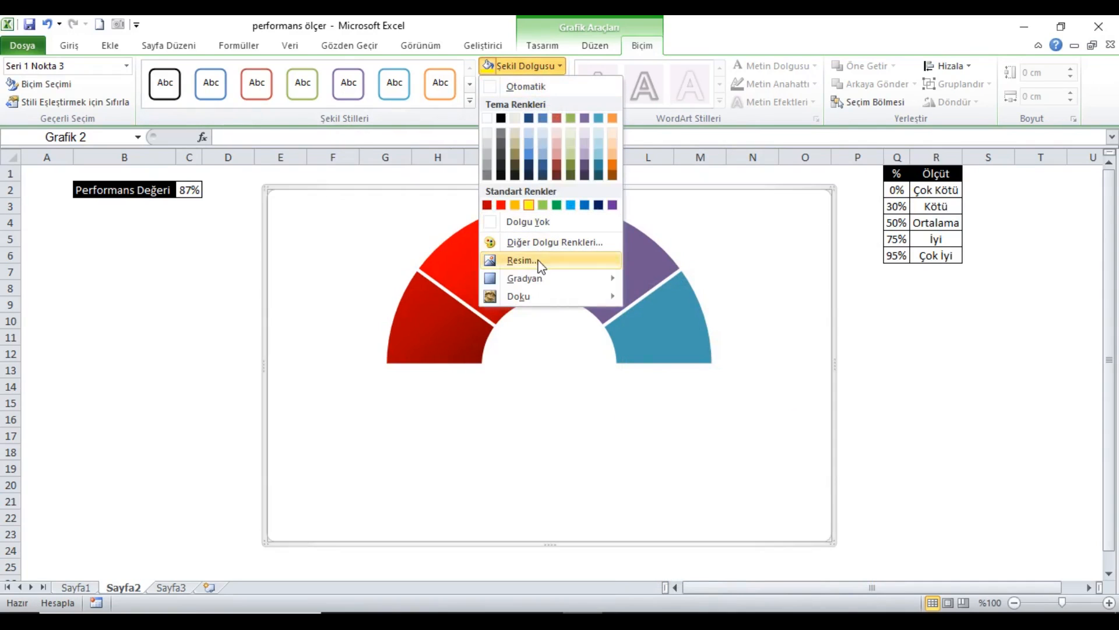
{"action": "mouse_move", "coordinate": [540, 279]}
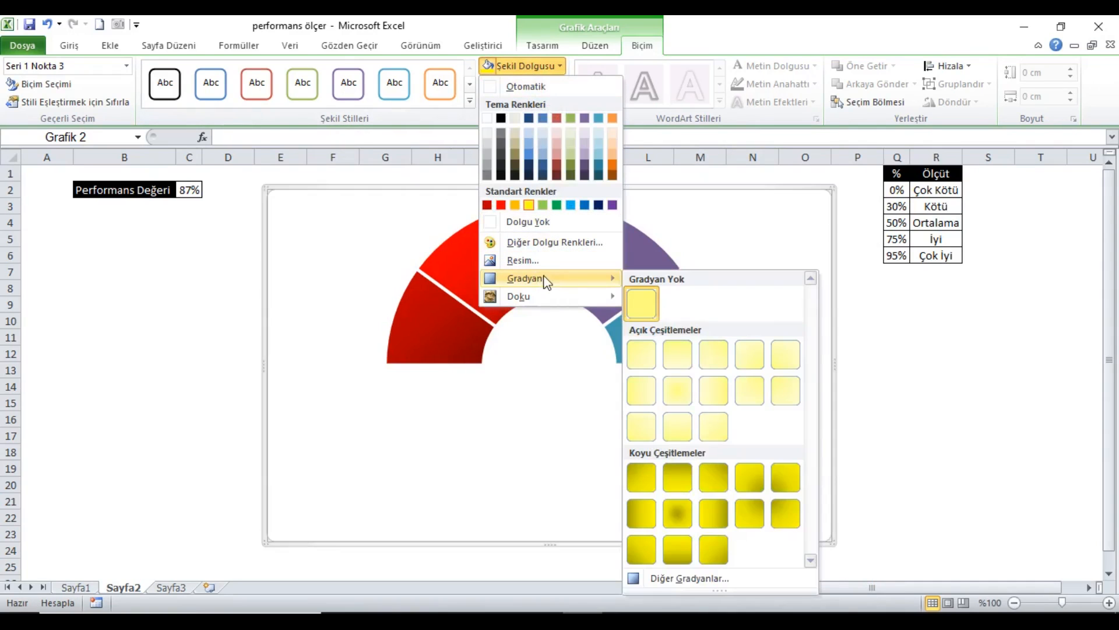
{"action": "left_click", "coordinate": [680, 548]}
- Fill the fourth slice with standard light green and a dark-variation diagonal gradient darkening toward the lower left
{"action": "left_click", "coordinate": [615, 257]}
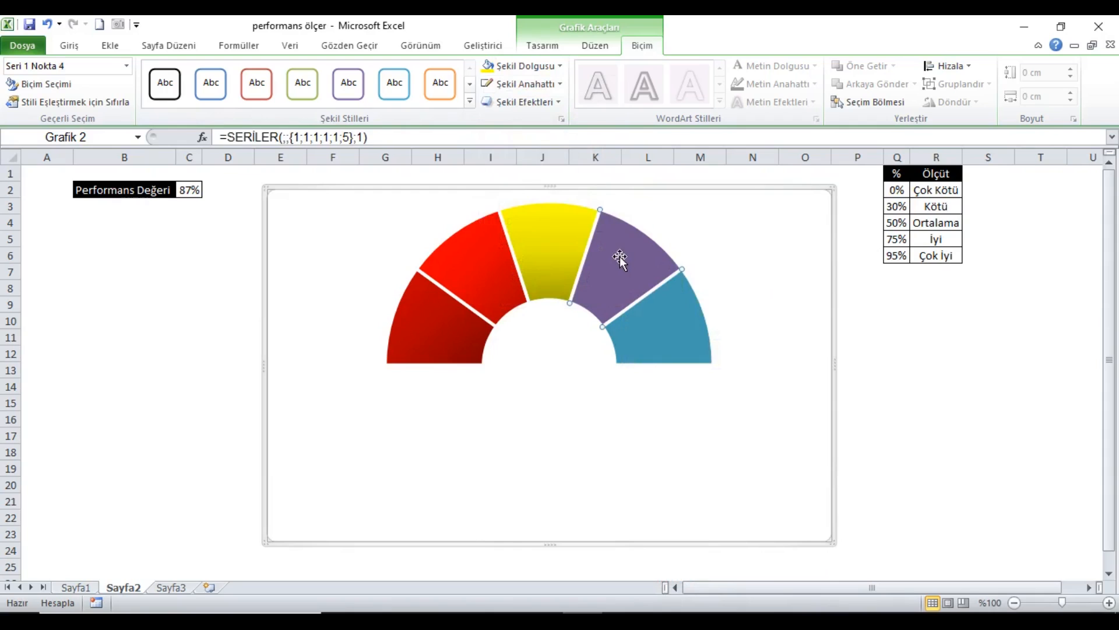
{"action": "left_click", "coordinate": [523, 66]}
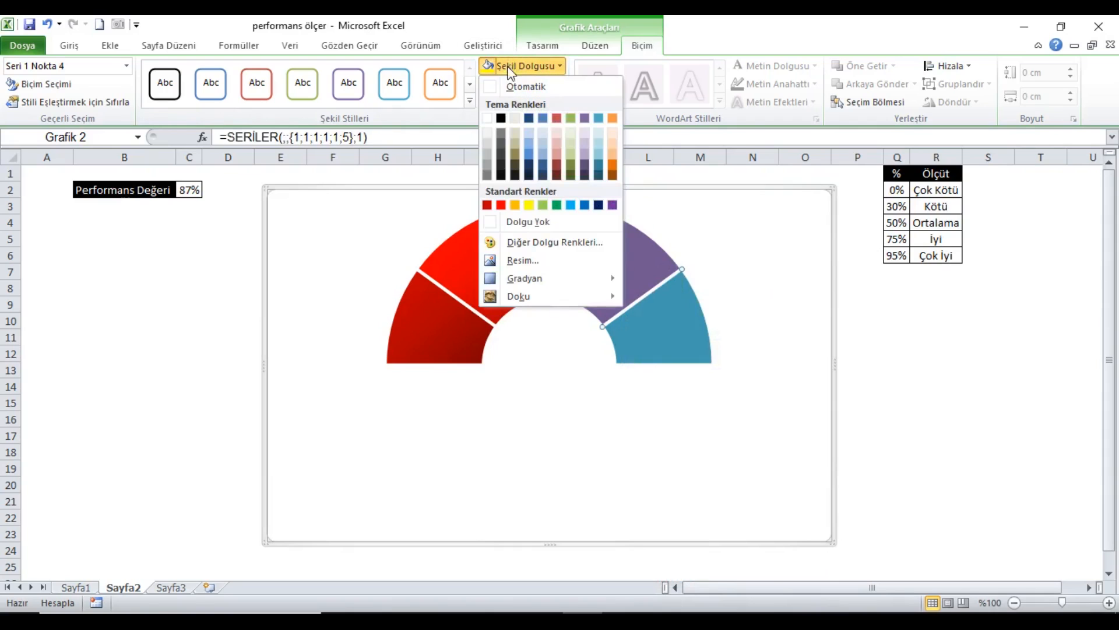
{"action": "left_click", "coordinate": [546, 205]}
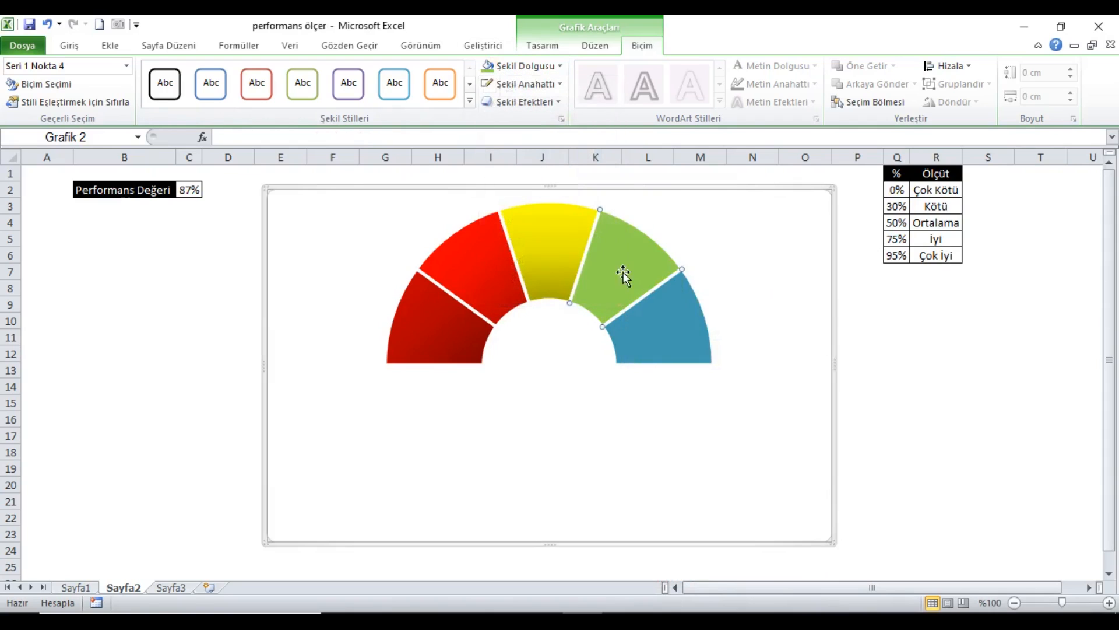
{"action": "left_click", "coordinate": [523, 67]}
{"action": "mouse_move", "coordinate": [544, 278]}
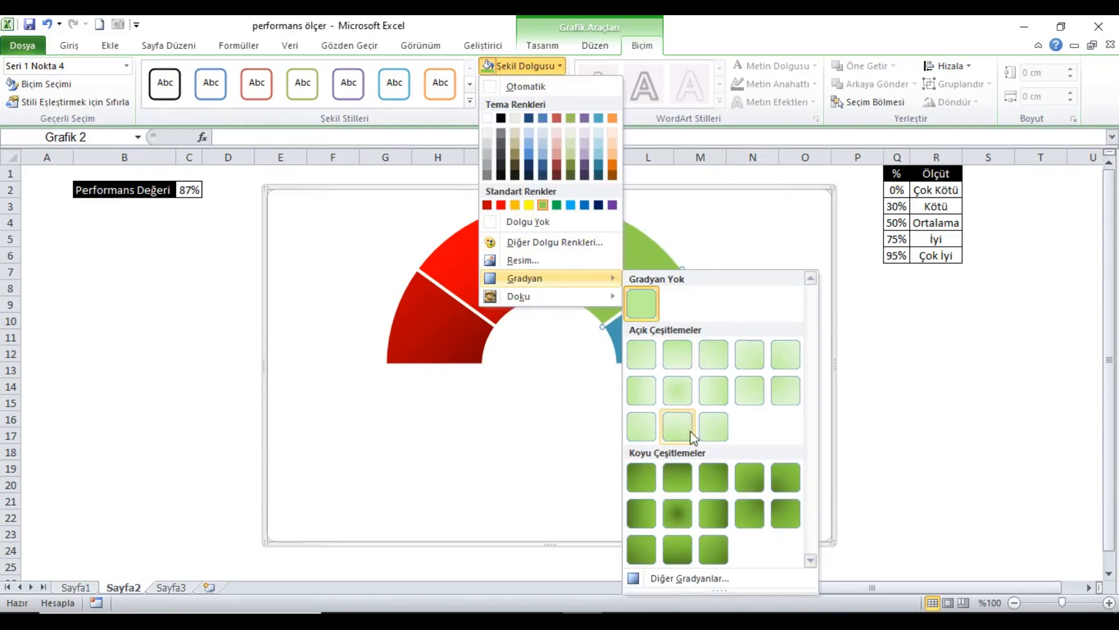
{"action": "left_click", "coordinate": [648, 547]}
- Fill the fifth, rightmost slice with standard green and a dark-variation gradient darkening toward its left side
{"action": "left_click", "coordinate": [668, 347]}
{"action": "left_click", "coordinate": [532, 71]}
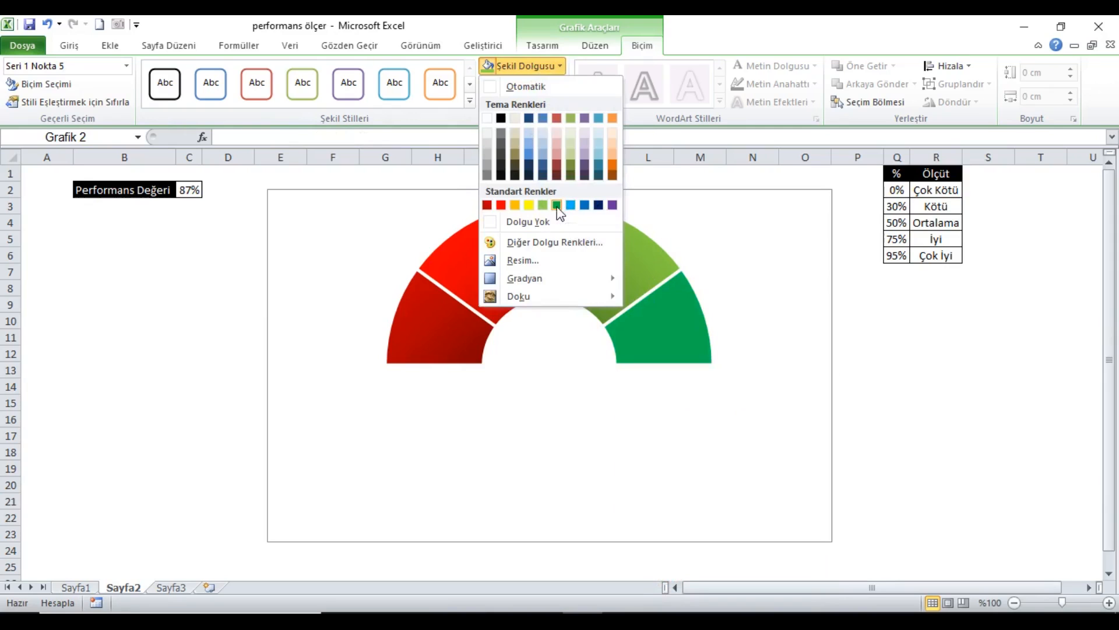
{"action": "left_click", "coordinate": [557, 205]}
{"action": "left_click", "coordinate": [531, 71]}
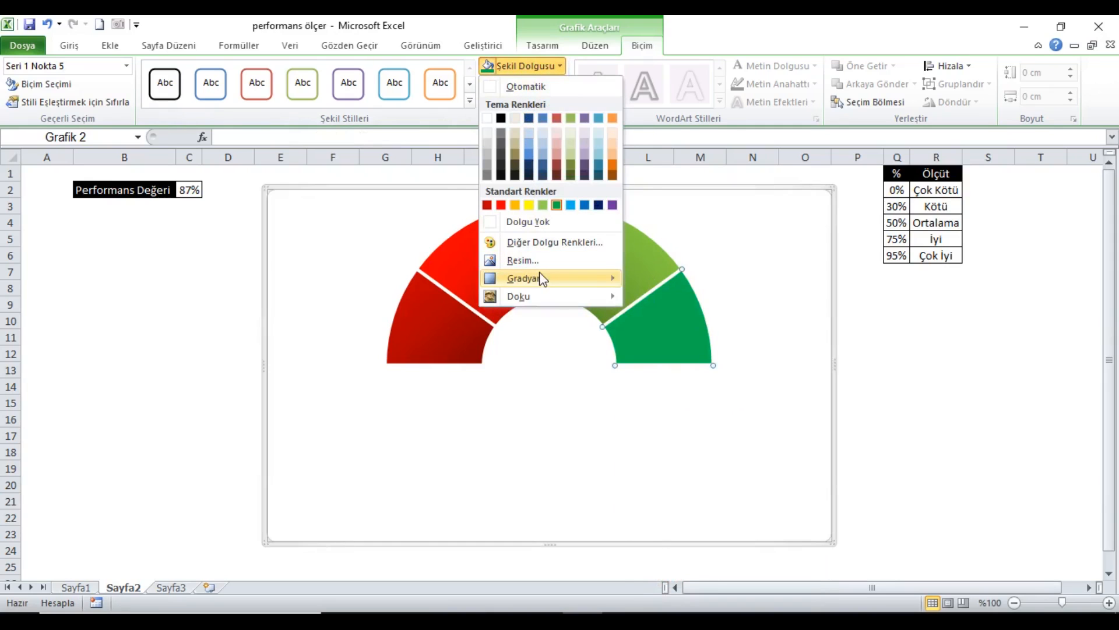
{"action": "mouse_move", "coordinate": [539, 278]}
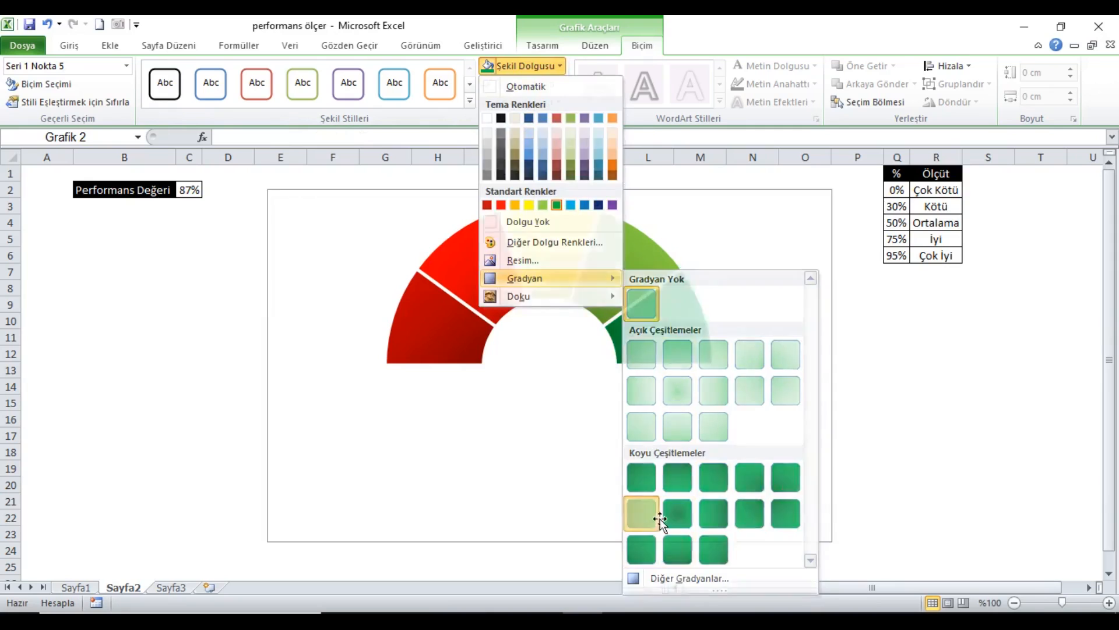
{"action": "left_click", "coordinate": [643, 515]}
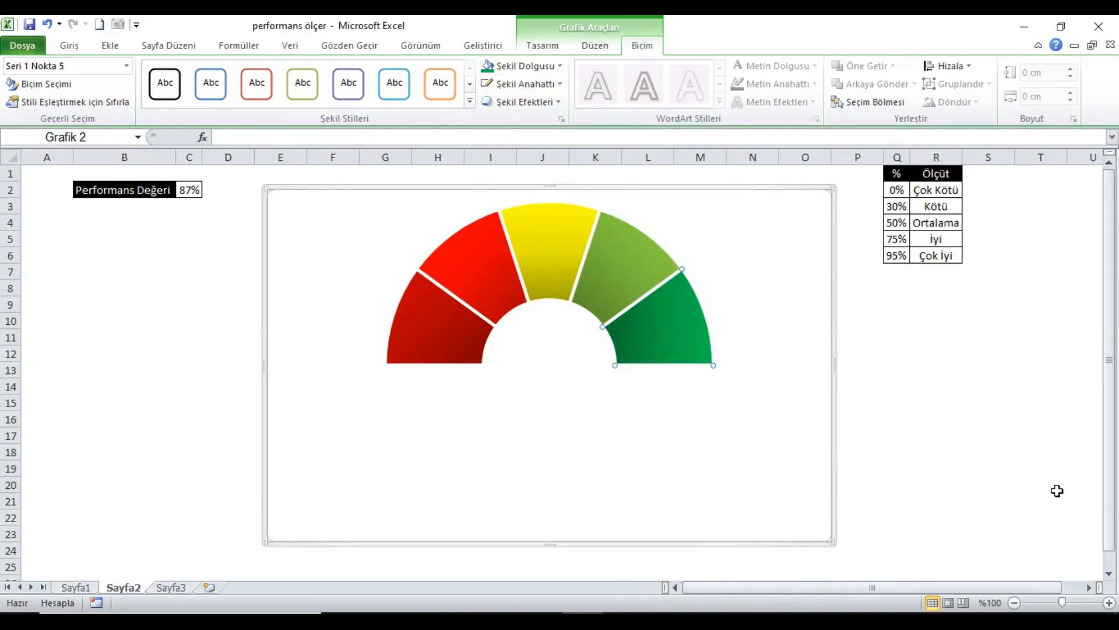
- Enlarge the doughnut's plot area slightly from its lower right corner
{"action": "left_click", "coordinate": [787, 292]}
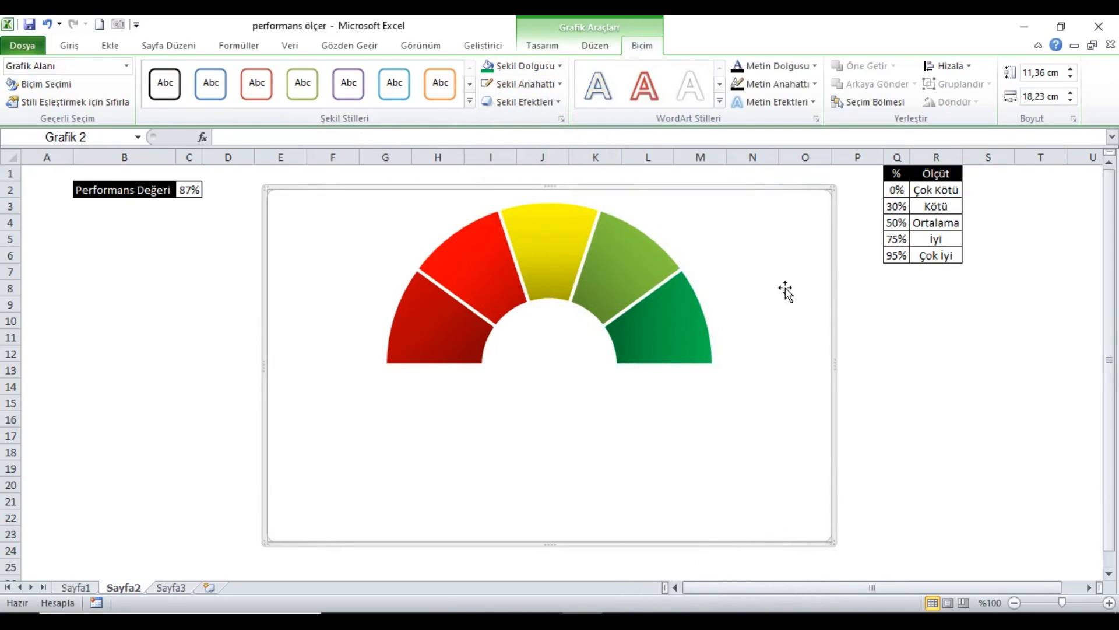
{"action": "left_click", "coordinate": [668, 232]}
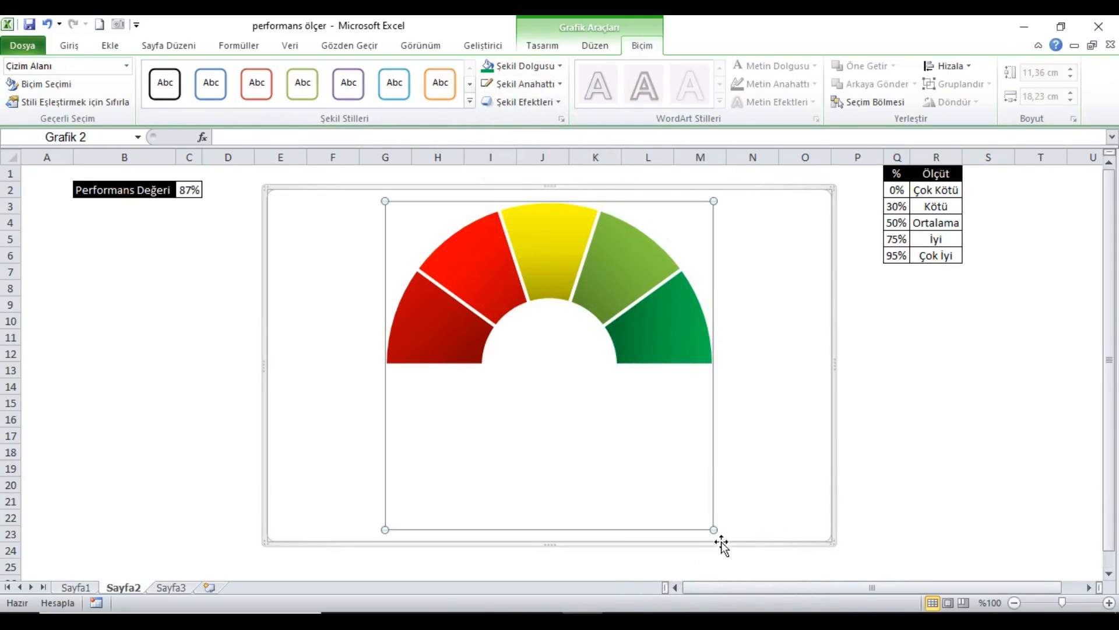
{"action": "left_click_drag", "start_coordinate": [728, 541], "coordinate": [733, 552]}
- Enlarge the whole chart to about 20.32 cm wide and 15.39 cm high, and move it to start at about column D, row 1
{"action": "scroll", "coordinate": [1085, 448], "scroll_direction": "down", "scroll_amount": 1}
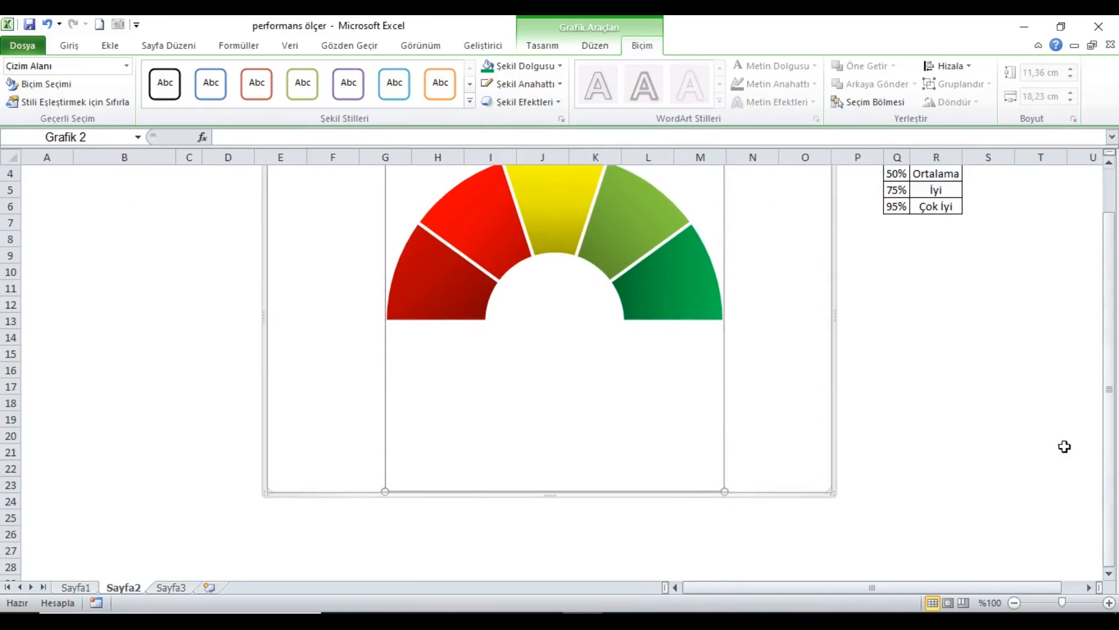
{"action": "left_click", "coordinate": [1062, 440]}
{"action": "scroll", "coordinate": [1067, 452], "scroll_direction": "down", "scroll_amount": 3}
{"action": "left_click", "coordinate": [818, 335]}
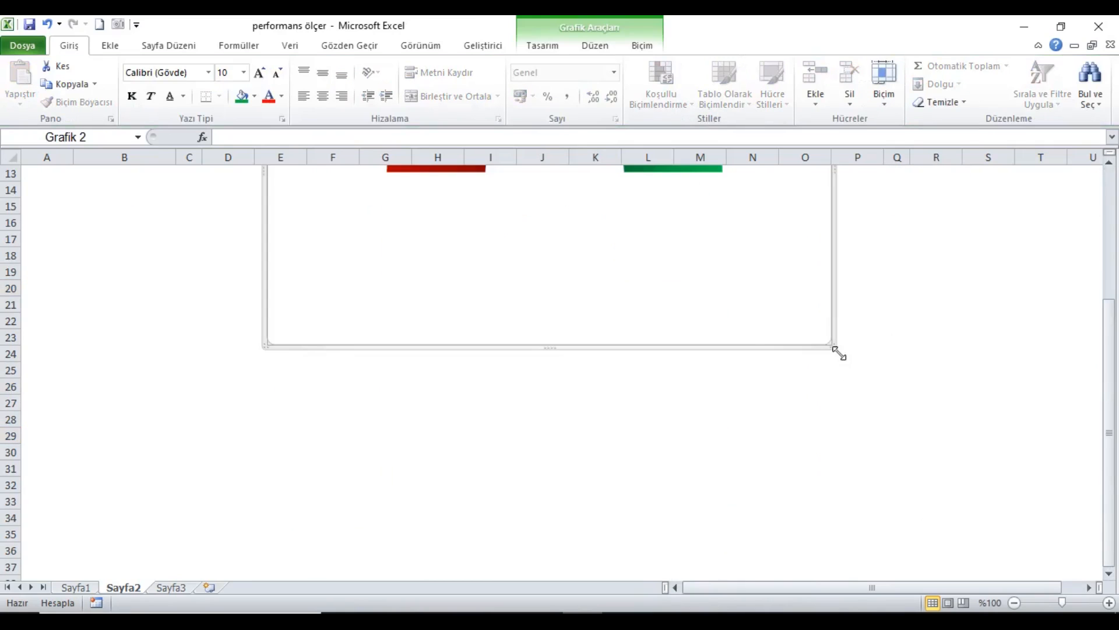
{"action": "left_click_drag", "start_coordinate": [845, 359], "coordinate": [909, 481]}
{"action": "left_click_drag", "start_coordinate": [1108, 430], "coordinate": [1104, 286]}
{"action": "left_click_drag", "start_coordinate": [559, 195], "coordinate": [513, 188]}
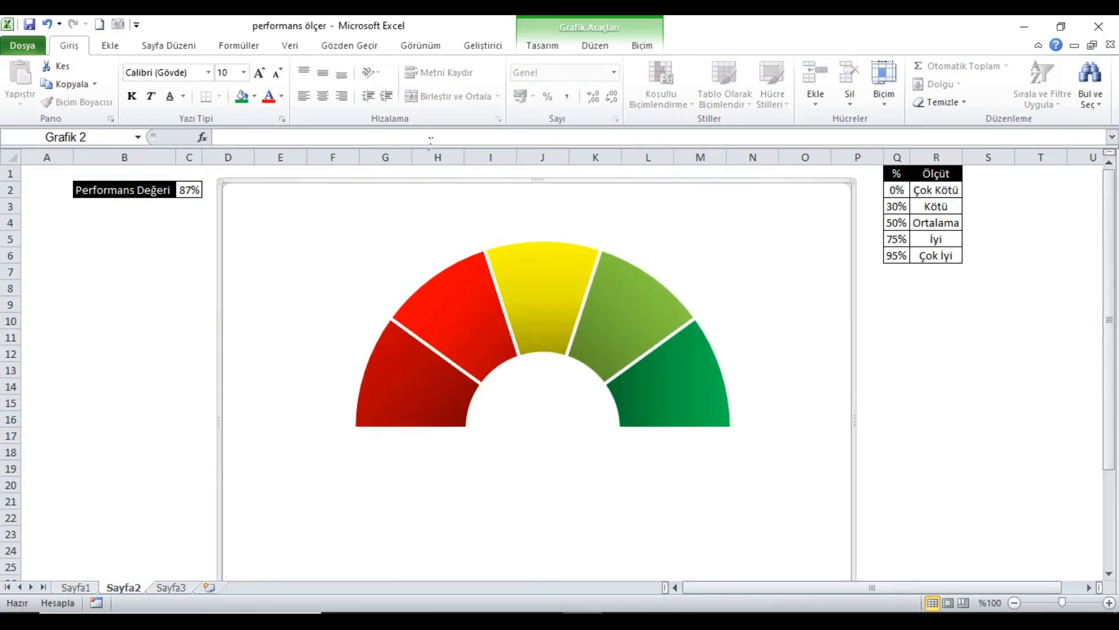
- Set the chart area to no fill and no outline, and deselect the chart by selecting cell A1
{"action": "left_click", "coordinate": [640, 47]}
{"action": "left_click", "coordinate": [540, 69]}
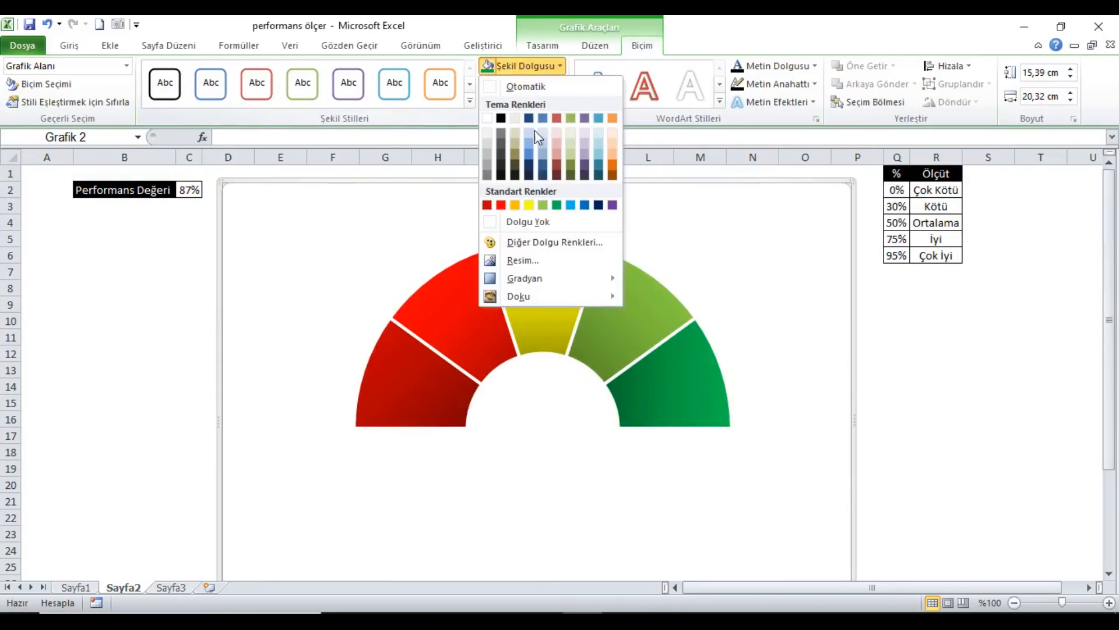
{"action": "left_click", "coordinate": [531, 222]}
{"action": "left_click", "coordinate": [525, 84]}
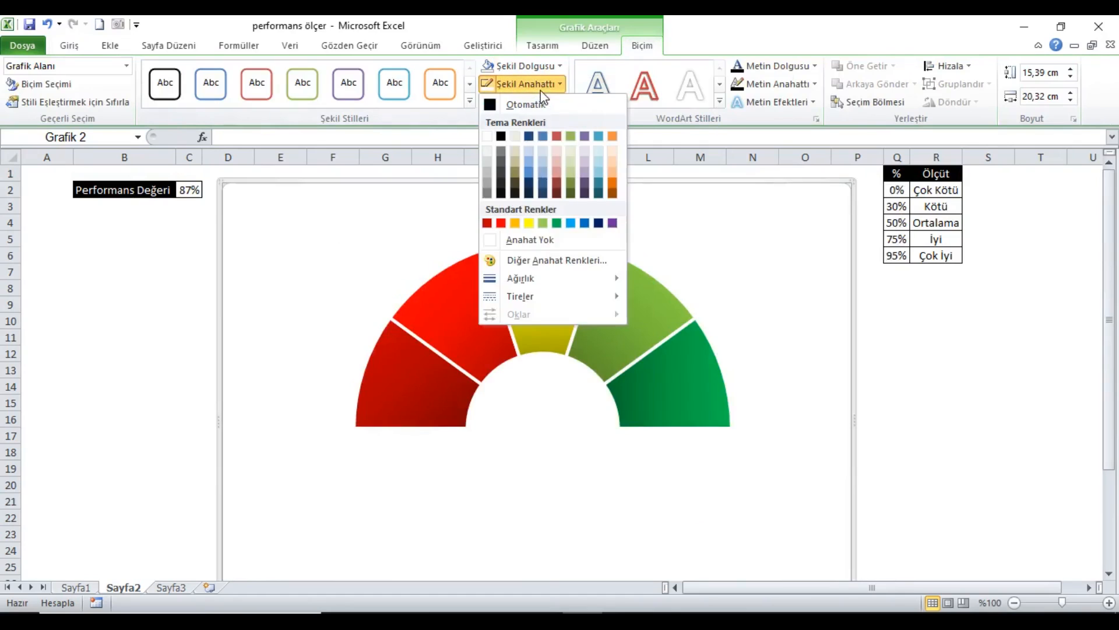
{"action": "left_click", "coordinate": [532, 241]}
{"action": "left_click", "coordinate": [40, 175]}
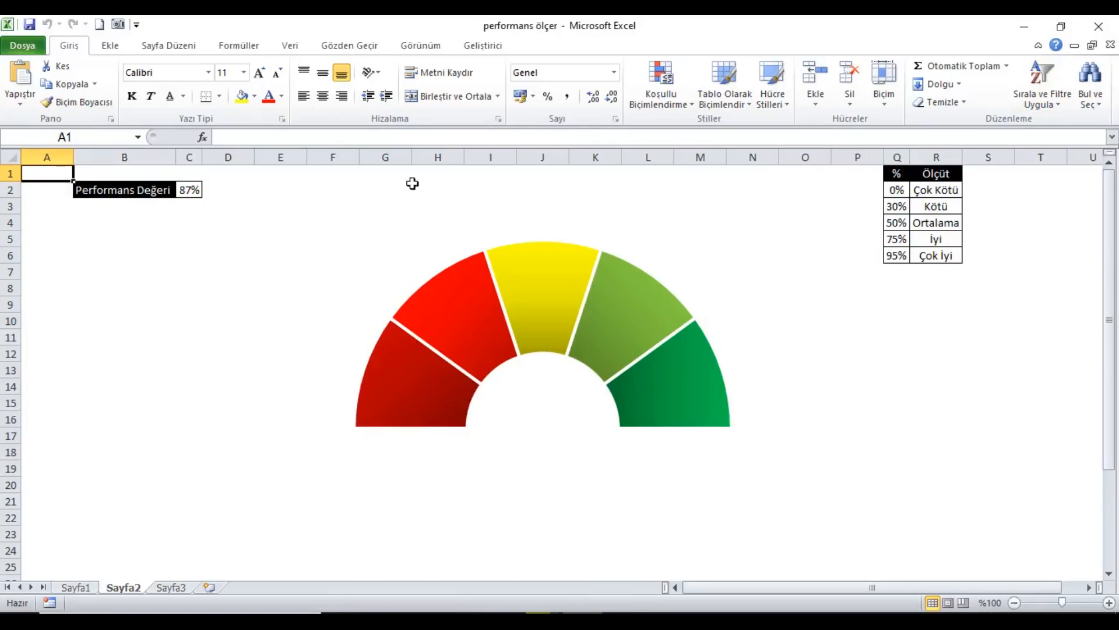
- Enter 10% in cell S2, beside the Çok Kötü criterion
{"action": "left_click", "coordinate": [985, 192]}
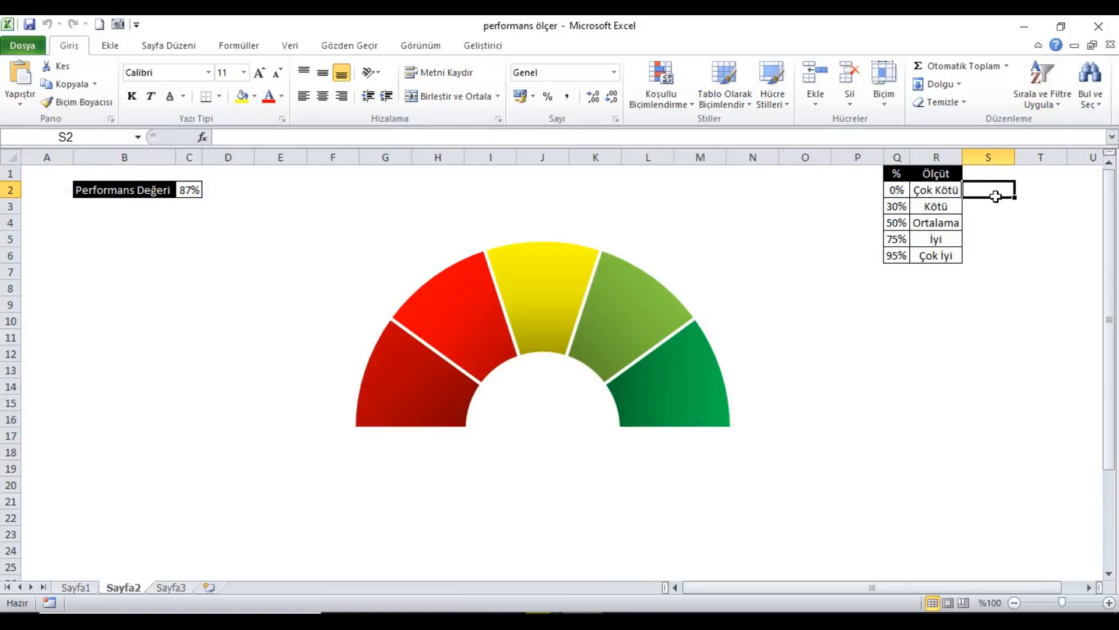
{"action": "type", "text": "10"}
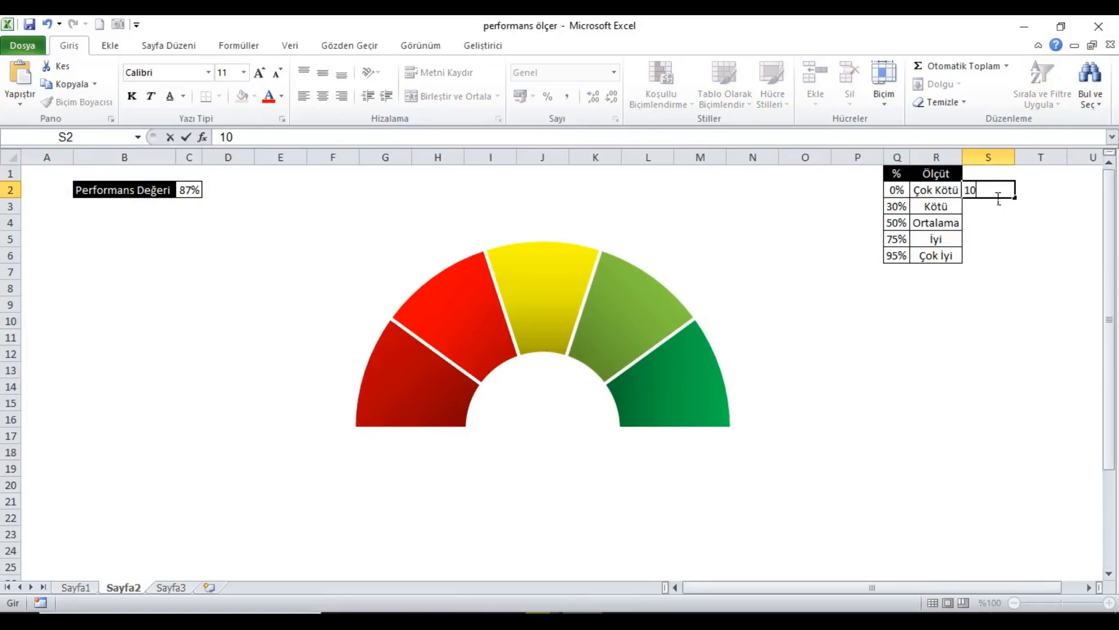
{"action": "key", "text": "ctrl+Return"}
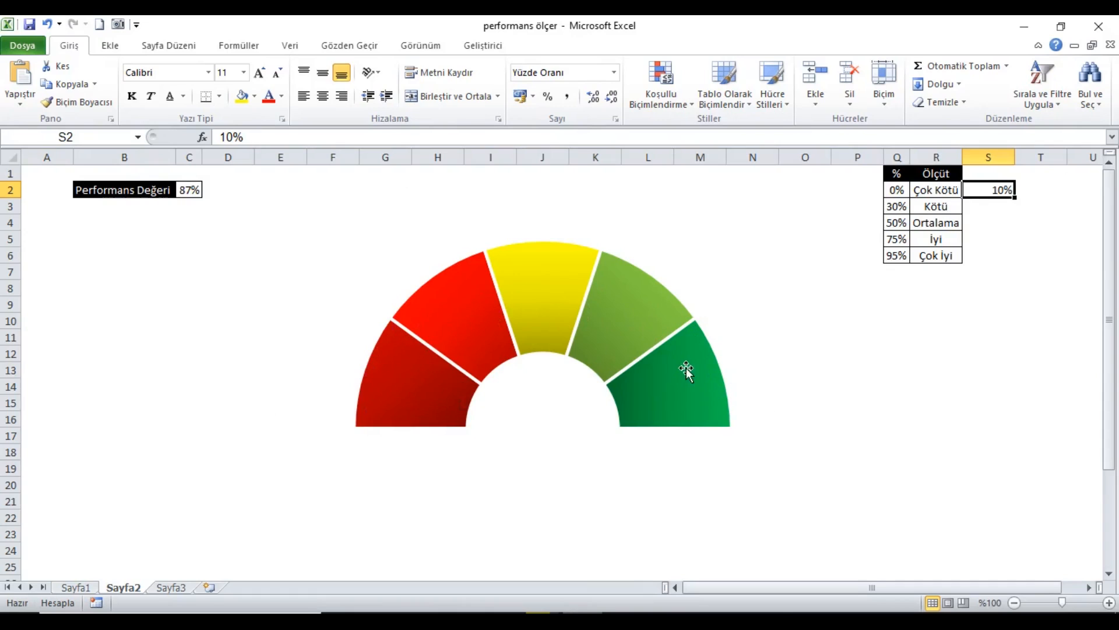
- Enter the formula =S2+20% in cell S3 and fill it down through S6
{"action": "mouse_move", "coordinate": [381, 383]}
{"action": "left_click", "coordinate": [993, 213]}
{"action": "type", "text": "="}
{"action": "key", "text": "Up"}
{"action": "type", "text": "+"}
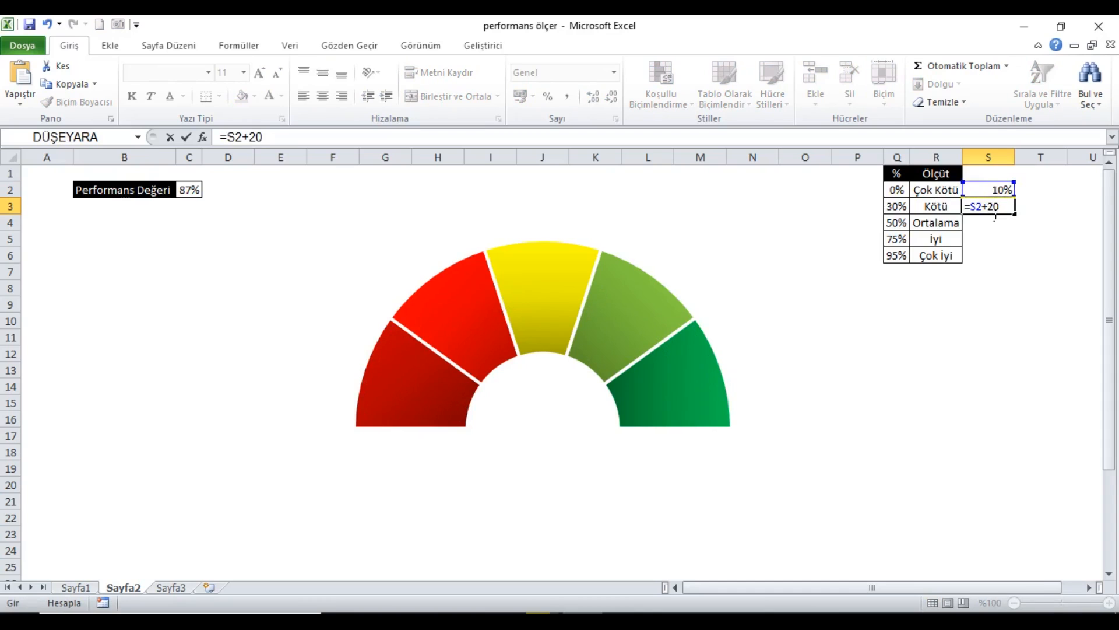
{"action": "key", "text": "Return"}
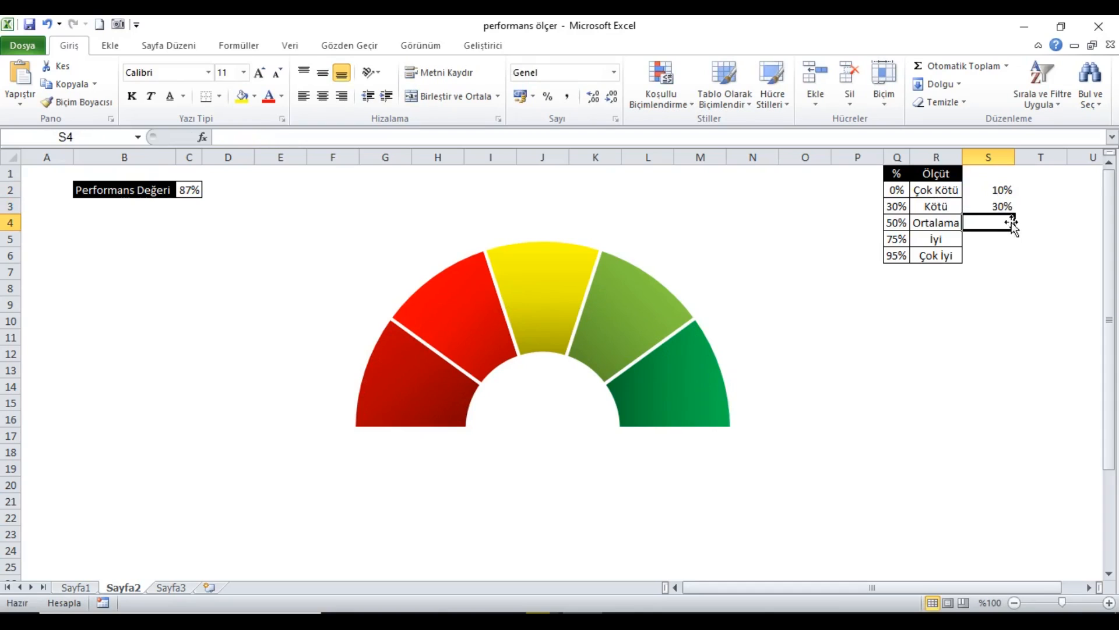
{"action": "key", "text": "Up"}
{"action": "left_click_drag", "start_coordinate": [1022, 221], "coordinate": [1022, 250]}
{"action": "left_click", "coordinate": [986, 196]}
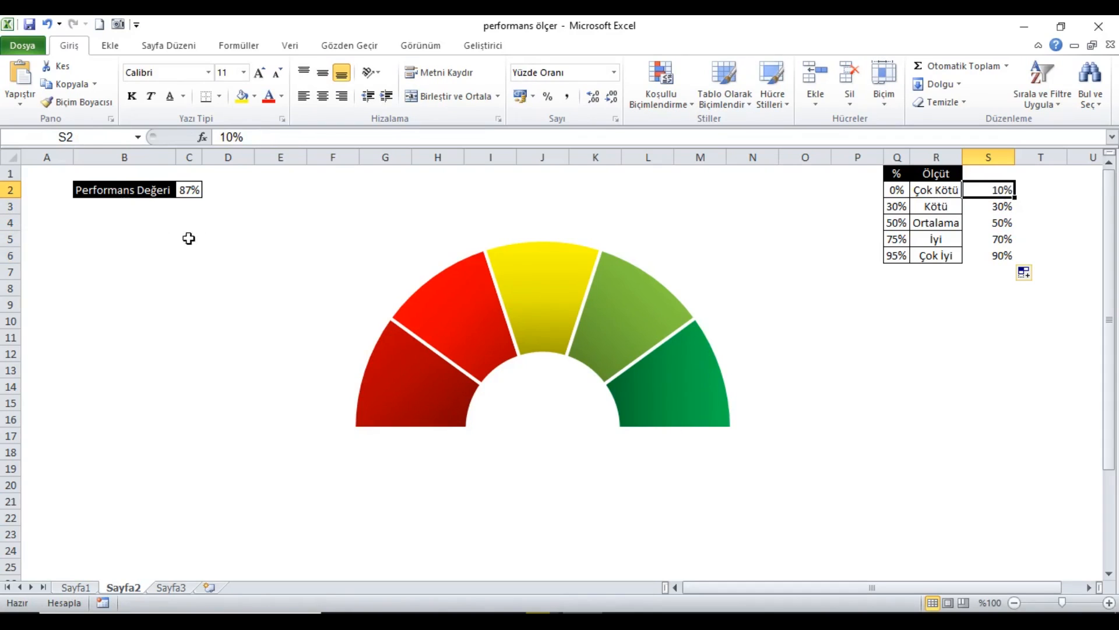
- Start a DÜŞEYARA function in cell C3 with C2 as lookup value and the absolute range $Q$2:$S$6 as table
{"action": "left_click", "coordinate": [200, 214]}
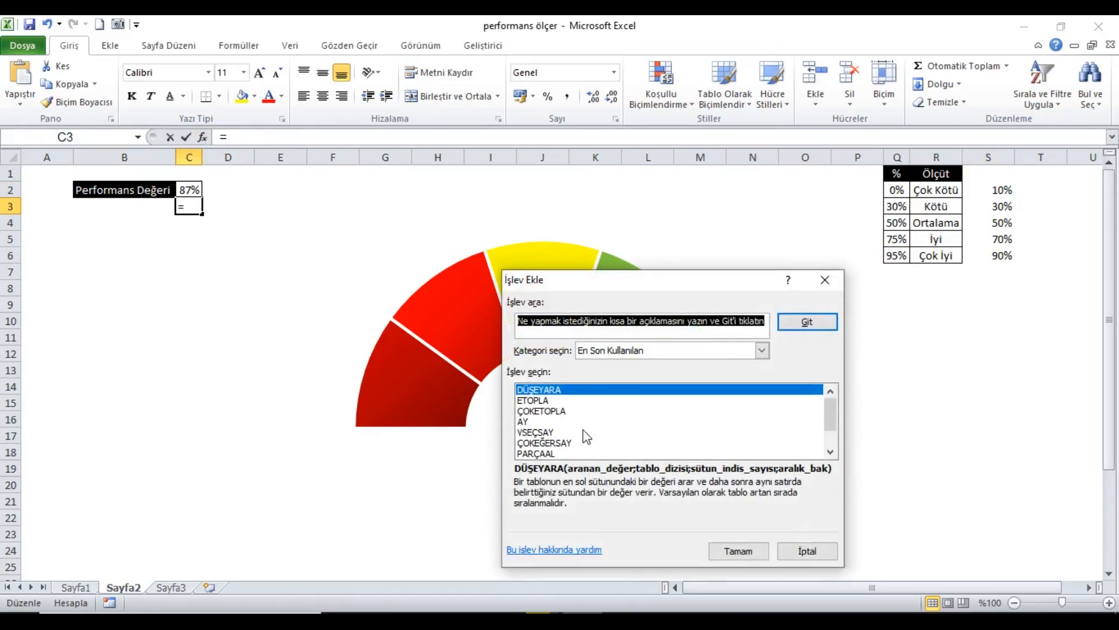
{"action": "left_click", "coordinate": [755, 557]}
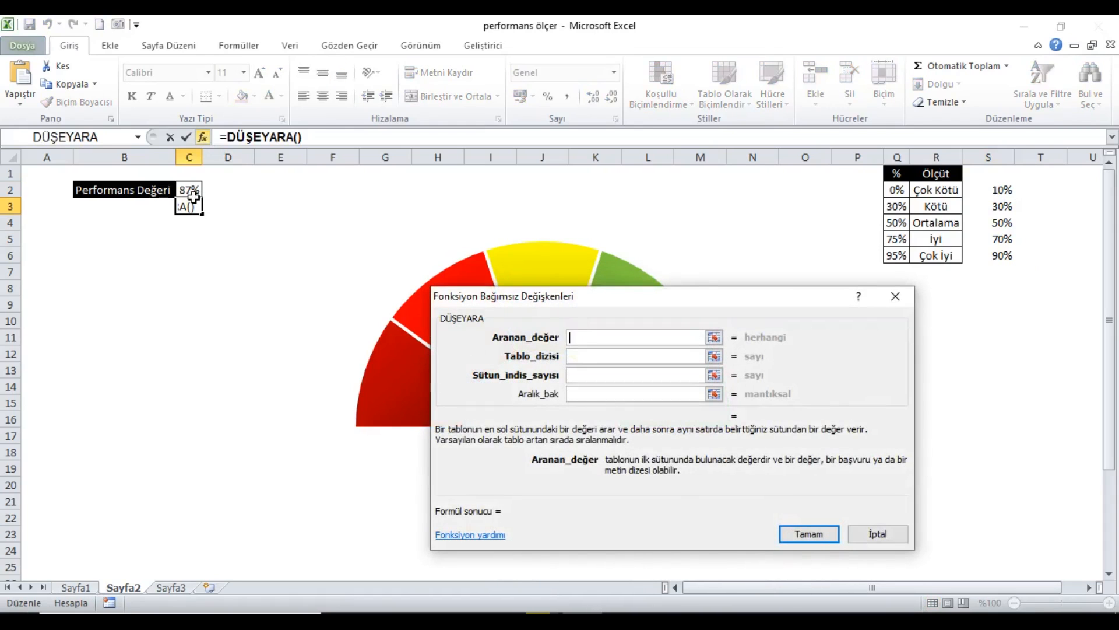
{"action": "left_click", "coordinate": [188, 195]}
{"action": "left_click", "coordinate": [588, 357]}
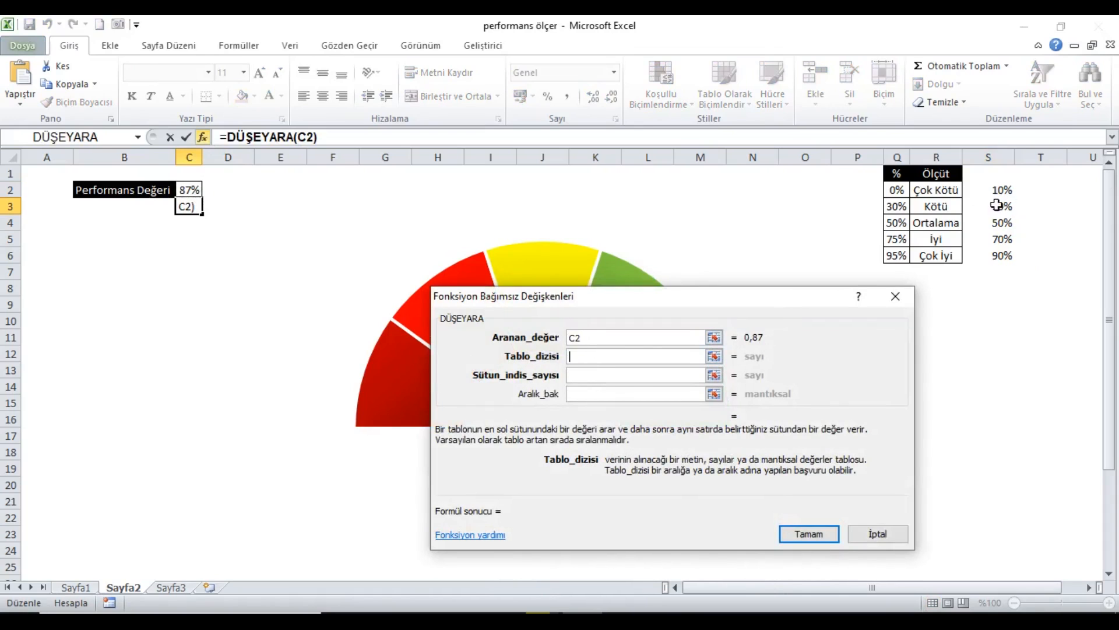
{"action": "left_click_drag", "start_coordinate": [896, 192], "coordinate": [1005, 256]}
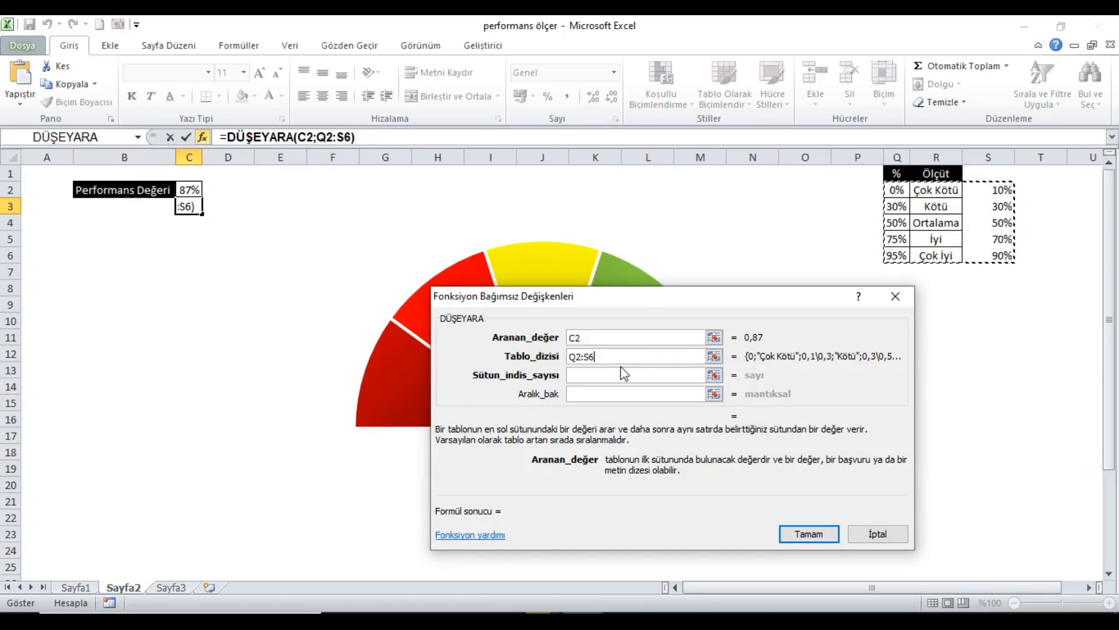
{"action": "key", "text": "F4"}
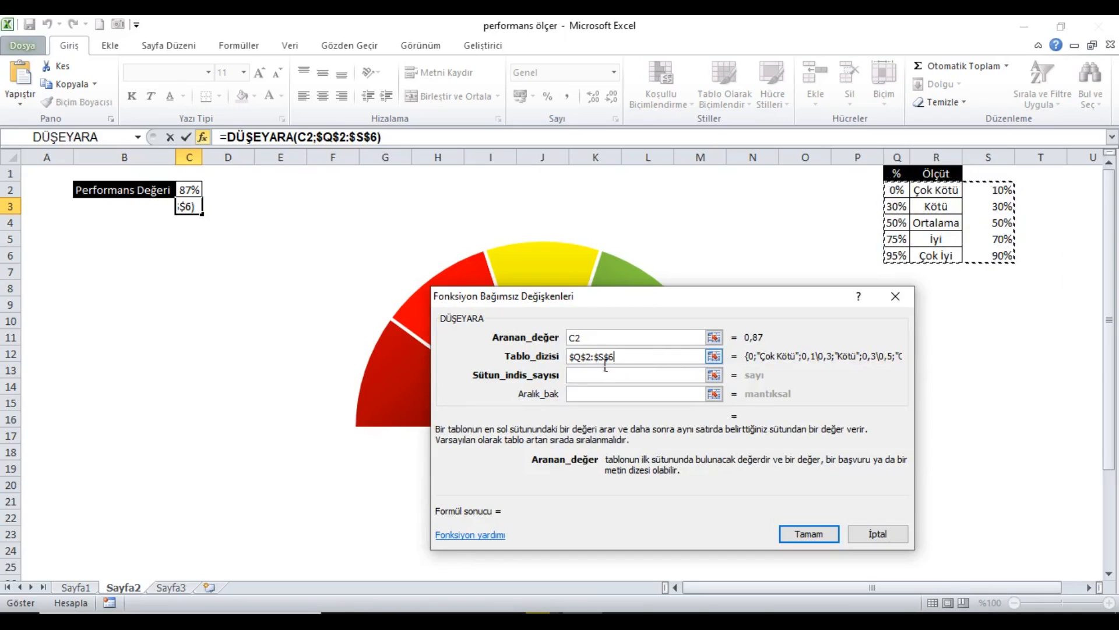
- Complete the C3 lookup with column index 3 and range lookup 1
{"action": "left_click", "coordinate": [606, 374]}
{"action": "type", "text": "2"}
{"action": "key", "text": "BackSpace"}
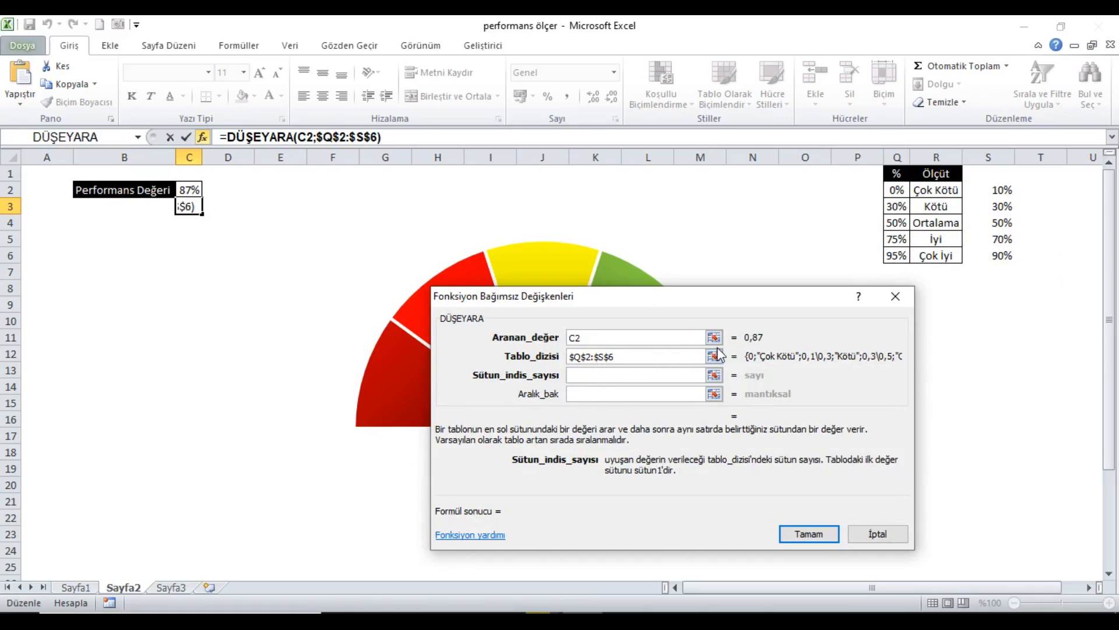
{"action": "type", "text": "3"}
{"action": "left_click", "coordinate": [589, 396]}
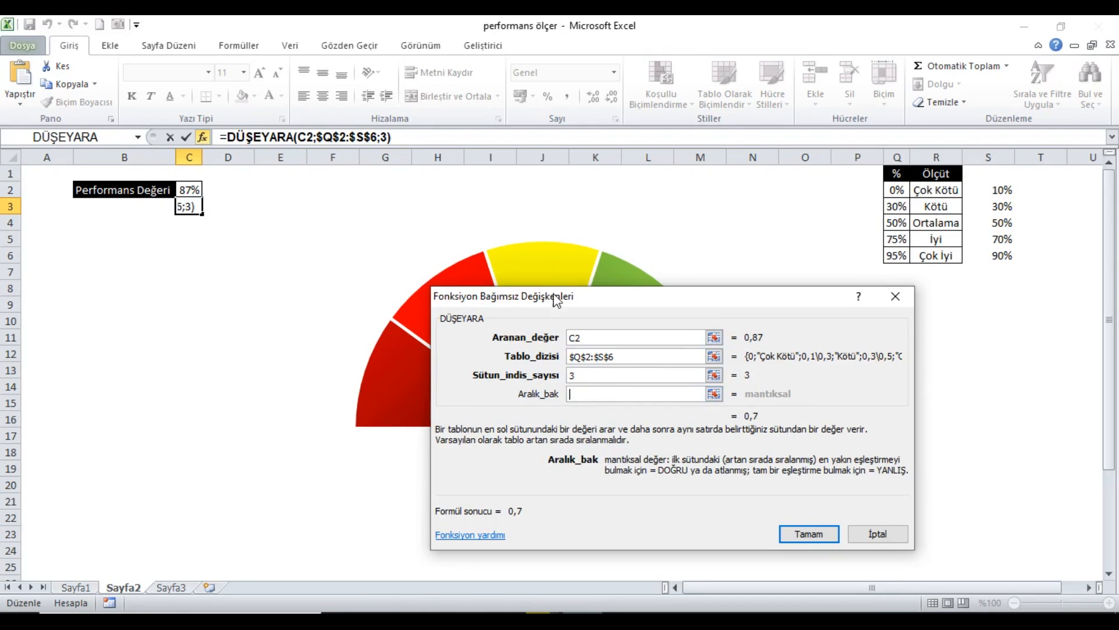
{"action": "left_click_drag", "start_coordinate": [668, 325], "coordinate": [916, 411]}
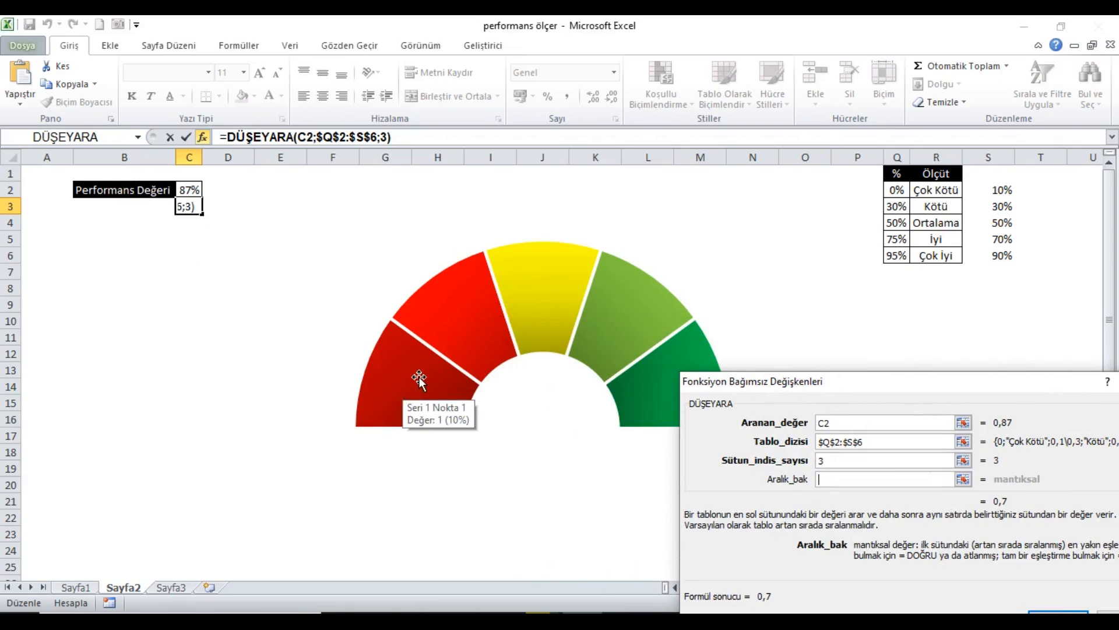
{"action": "type", "text": "1"}
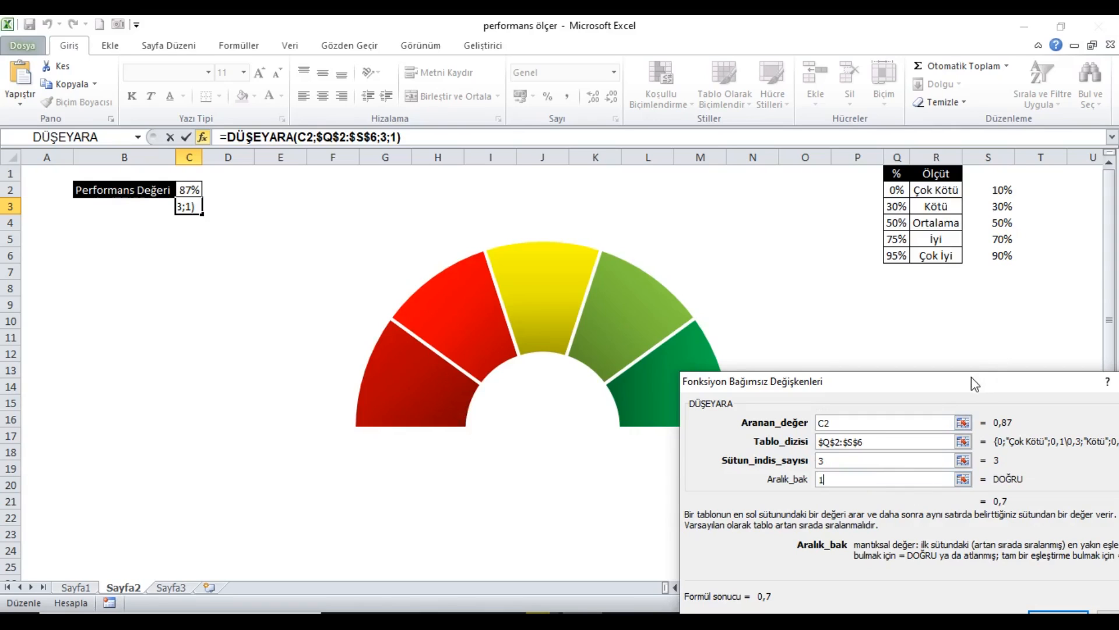
{"action": "left_click_drag", "start_coordinate": [975, 383], "coordinate": [856, 302]}
{"action": "left_click", "coordinate": [946, 540]}
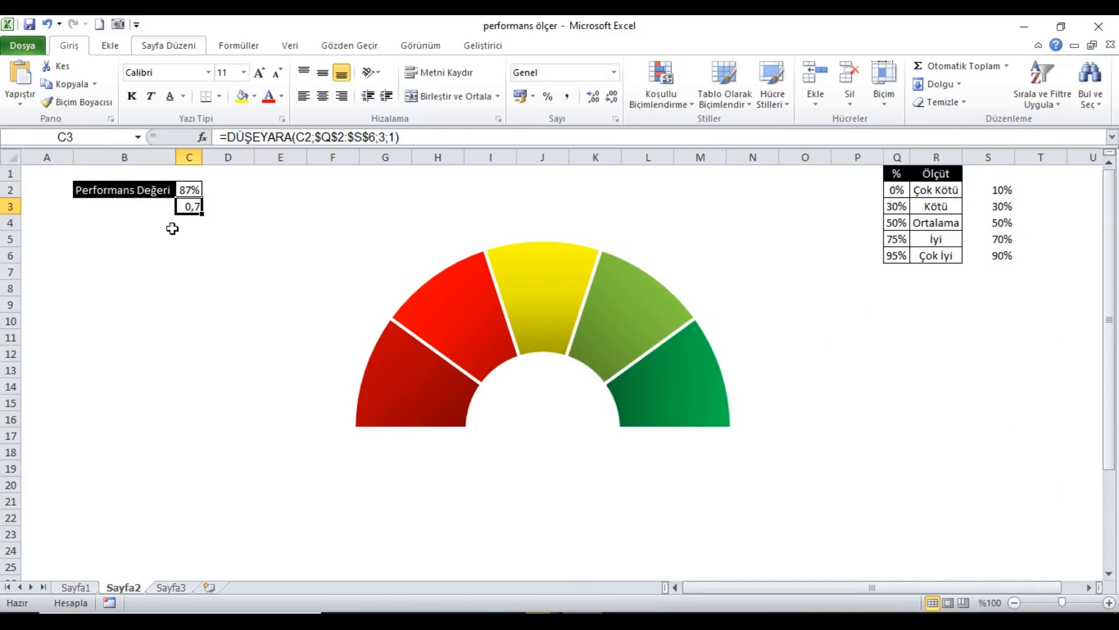
- Format the lookup result in cell C3 as a percentage
{"action": "left_click", "coordinate": [547, 96]}
{"action": "left_click", "coordinate": [192, 195]}
{"action": "left_click", "coordinate": [194, 211]}
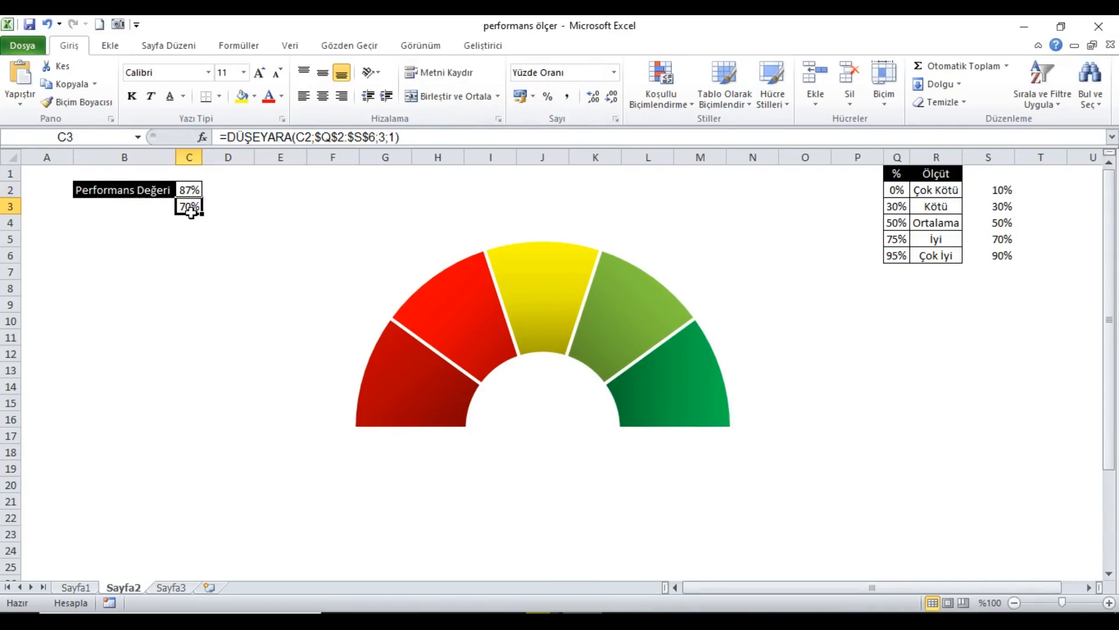
- Start a DÜŞEYARA function in cell C4 with C2 as lookup value and the absolute range $Q$2:$S$6 as table
{"action": "left_click", "coordinate": [193, 226]}
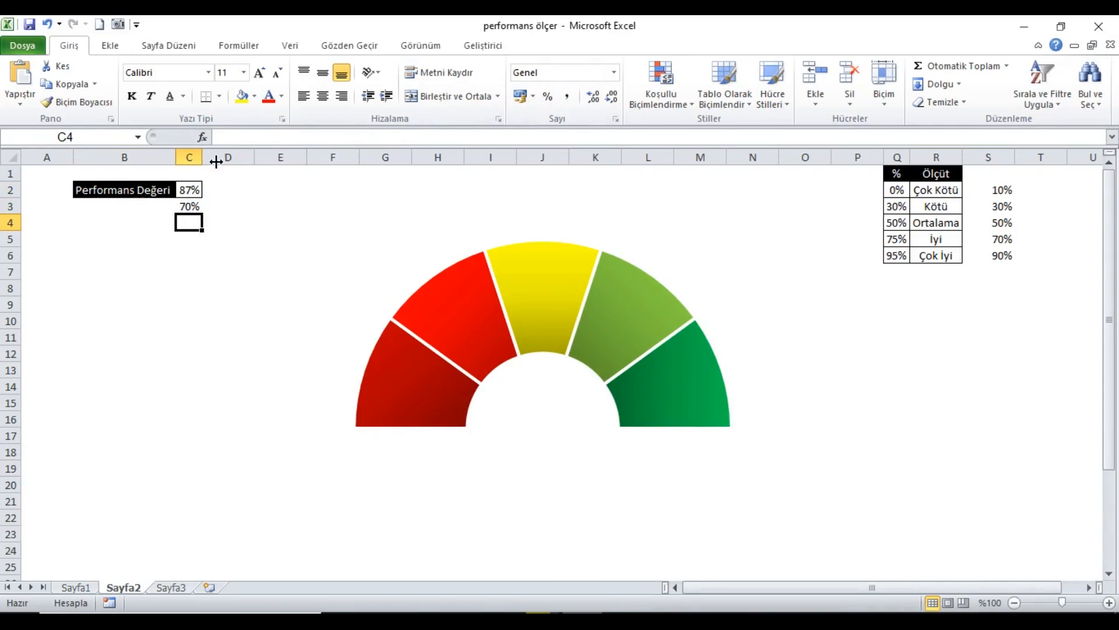
{"action": "left_click", "coordinate": [204, 140]}
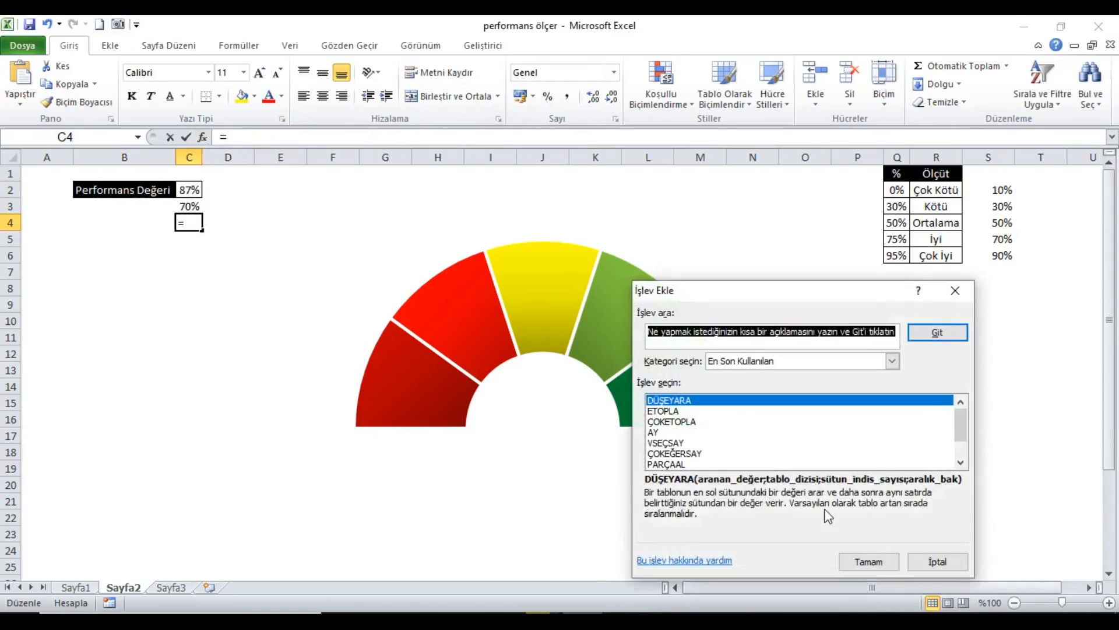
{"action": "left_click", "coordinate": [860, 559]}
{"action": "left_click", "coordinate": [190, 190]}
{"action": "left_click", "coordinate": [726, 369]}
{"action": "left_click_drag", "start_coordinate": [897, 190], "coordinate": [987, 262]}
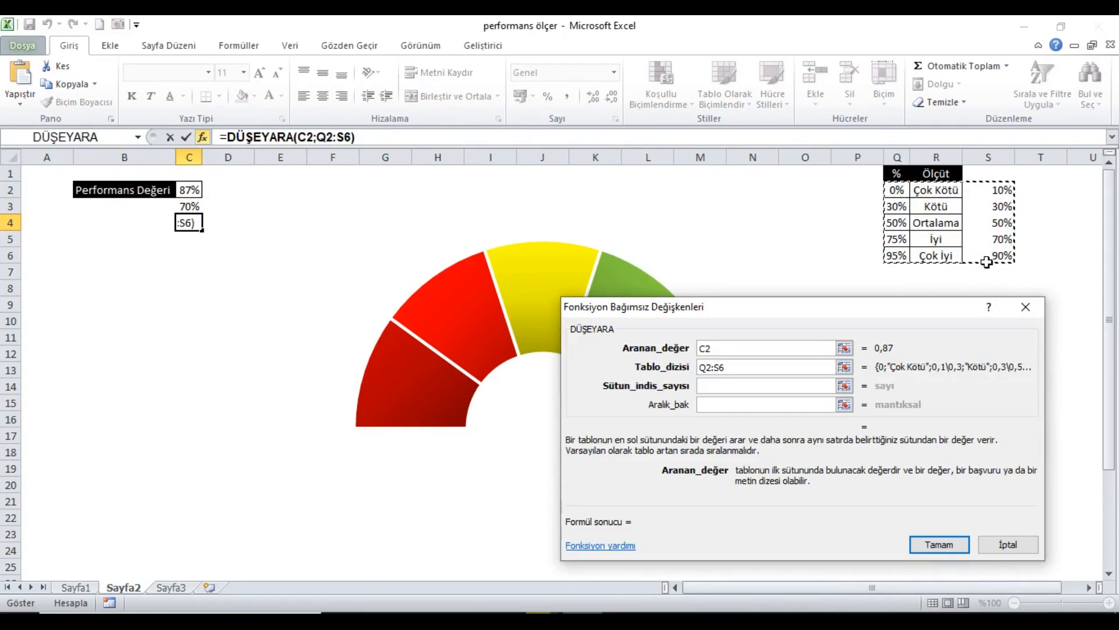
{"action": "key", "text": "F4"}
- Complete the C4 lookup with column index 2 and range lookup 1
{"action": "left_click", "coordinate": [750, 387]}
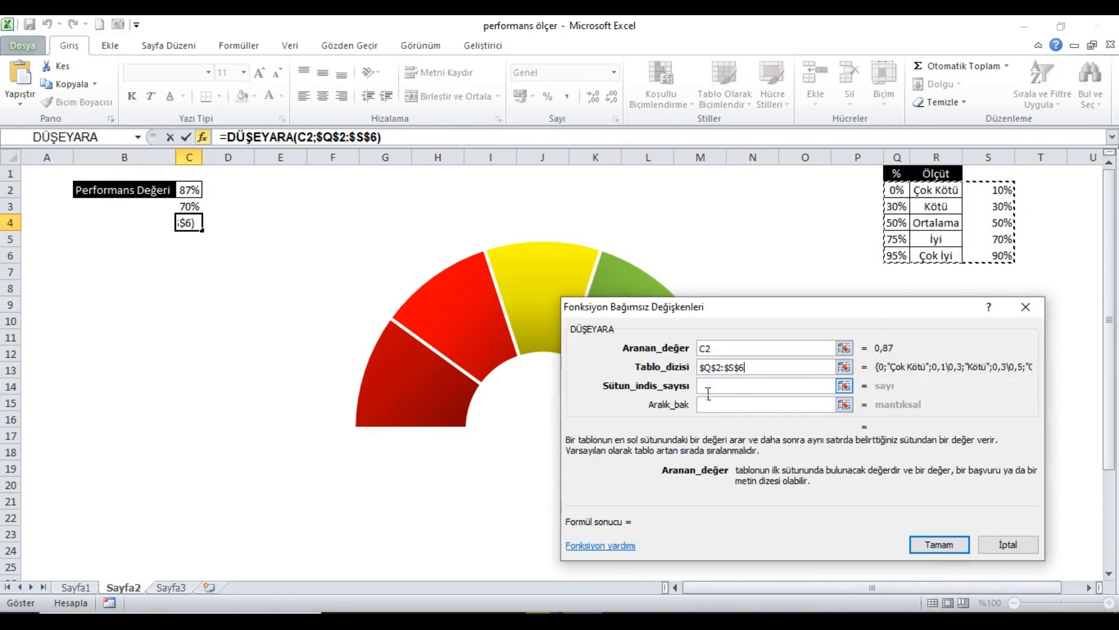
{"action": "type", "text": "2"}
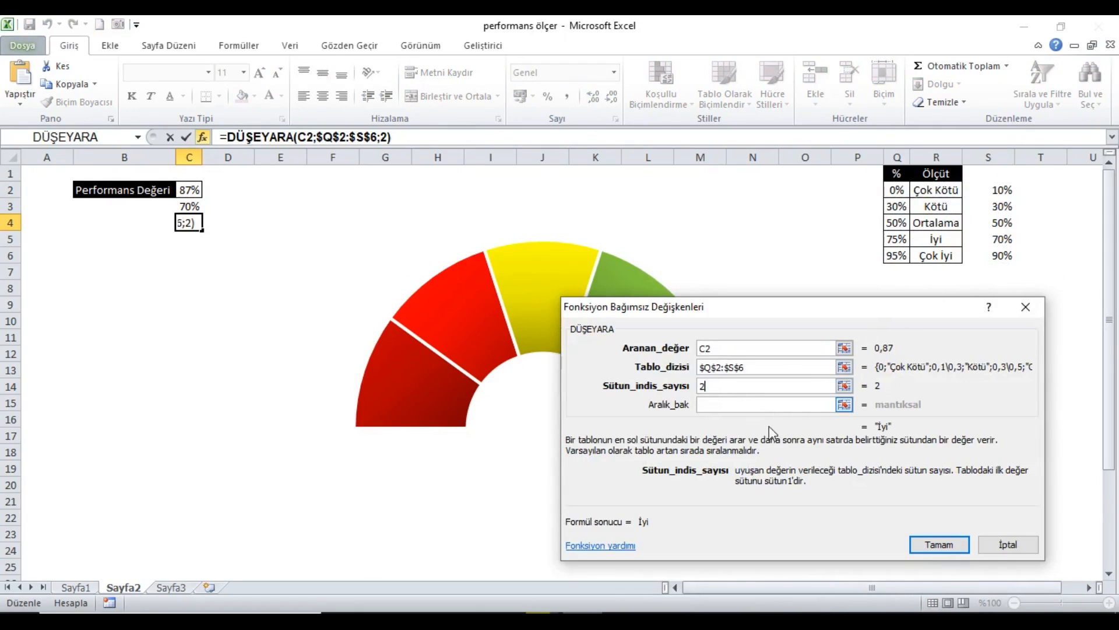
{"action": "left_click", "coordinate": [725, 406]}
{"action": "type", "text": "1"}
{"action": "left_click", "coordinate": [934, 544]}
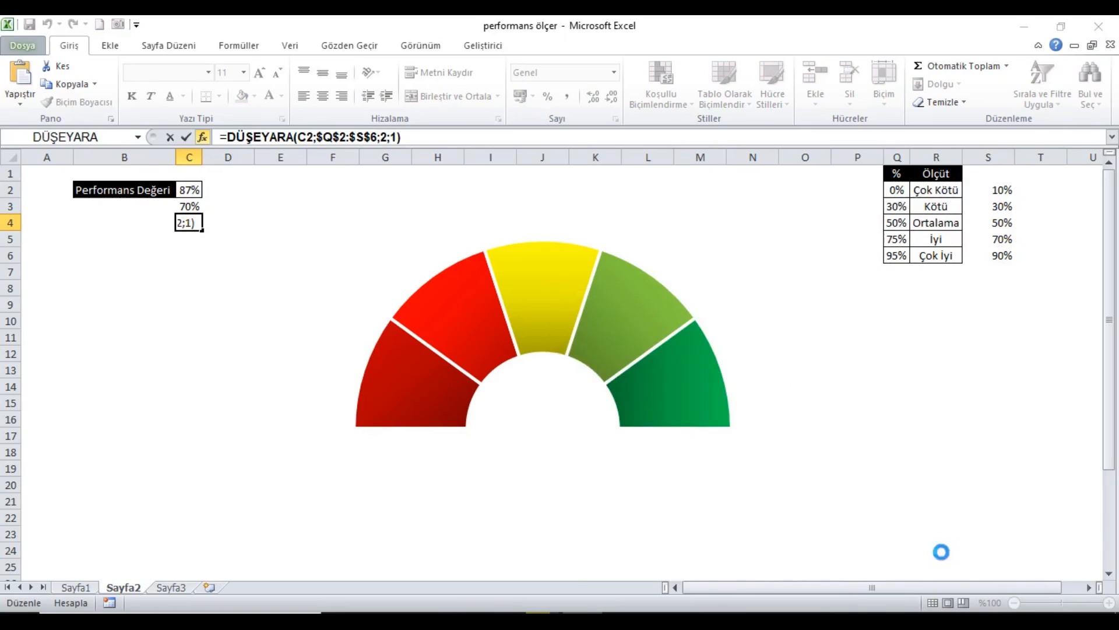
{"action": "left_click", "coordinate": [198, 197]}
{"action": "left_click_drag", "start_coordinate": [962, 195], "coordinate": [959, 263]}
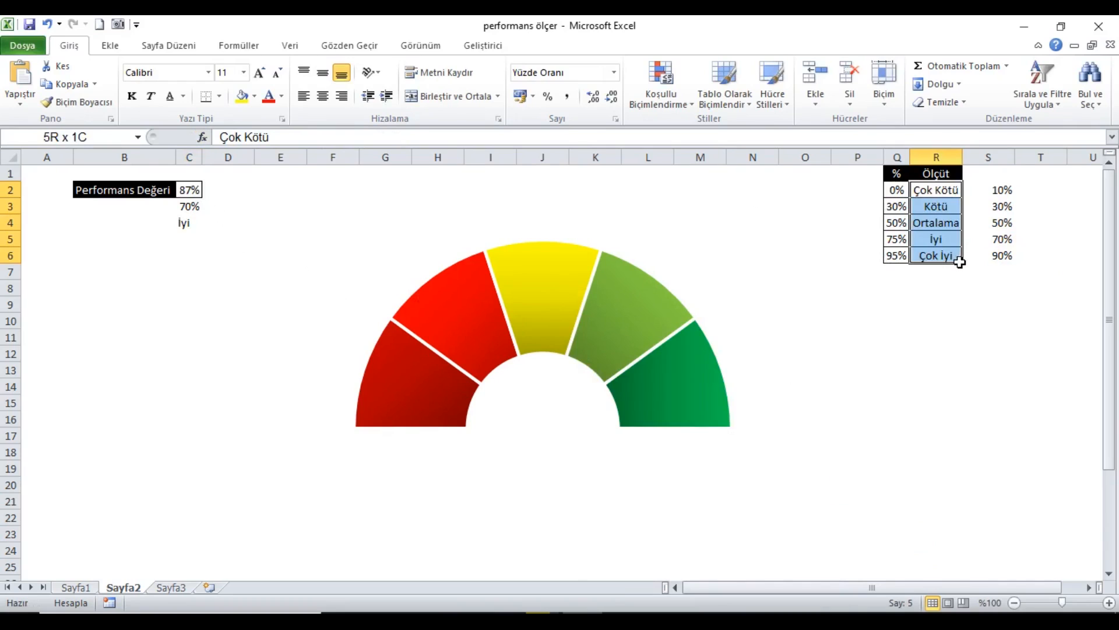
{"action": "left_click", "coordinate": [198, 224]}
- Enter 1% in cell D3 next to the position lookup result
{"action": "left_click", "coordinate": [220, 213]}
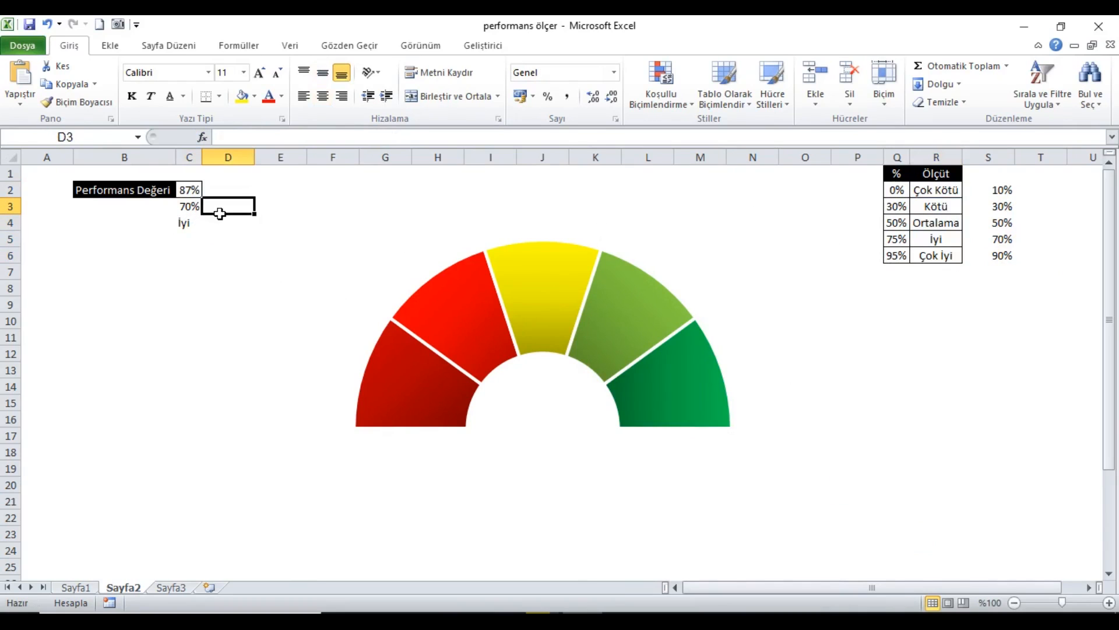
{"action": "type", "text": "1"}
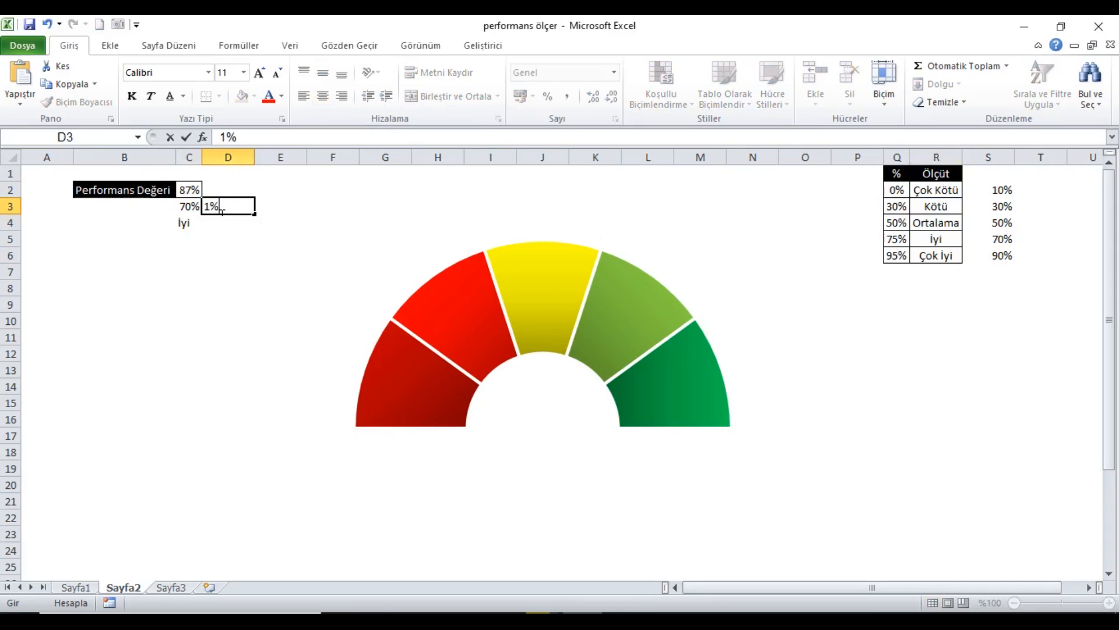
{"action": "key", "text": "Return"}
- Enter the formula =200%-TOPLA(C3:D3) in cell E3
{"action": "key", "text": "Up"}
{"action": "key", "text": "Right"}
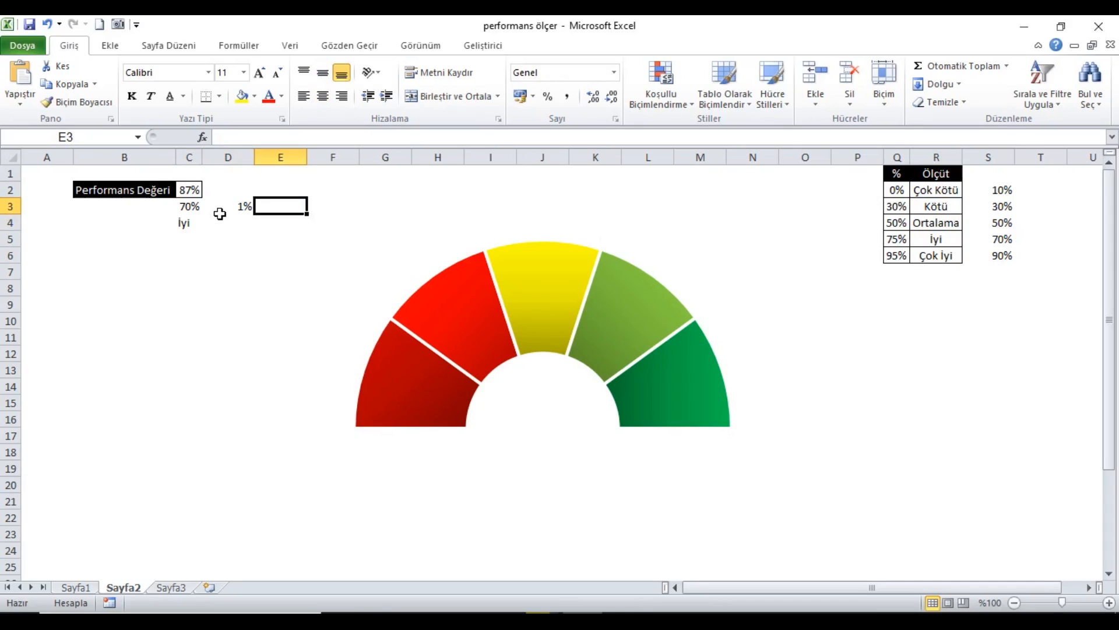
{"action": "type", "text": "=200%-topl"}
{"action": "key", "text": "Tab"}
{"action": "left_click", "coordinate": [192, 211]}
{"action": "left_click_drag", "start_coordinate": [205, 212], "coordinate": [216, 211]}
{"action": "type", "text": ")"}
{"action": "key", "text": "Return"}
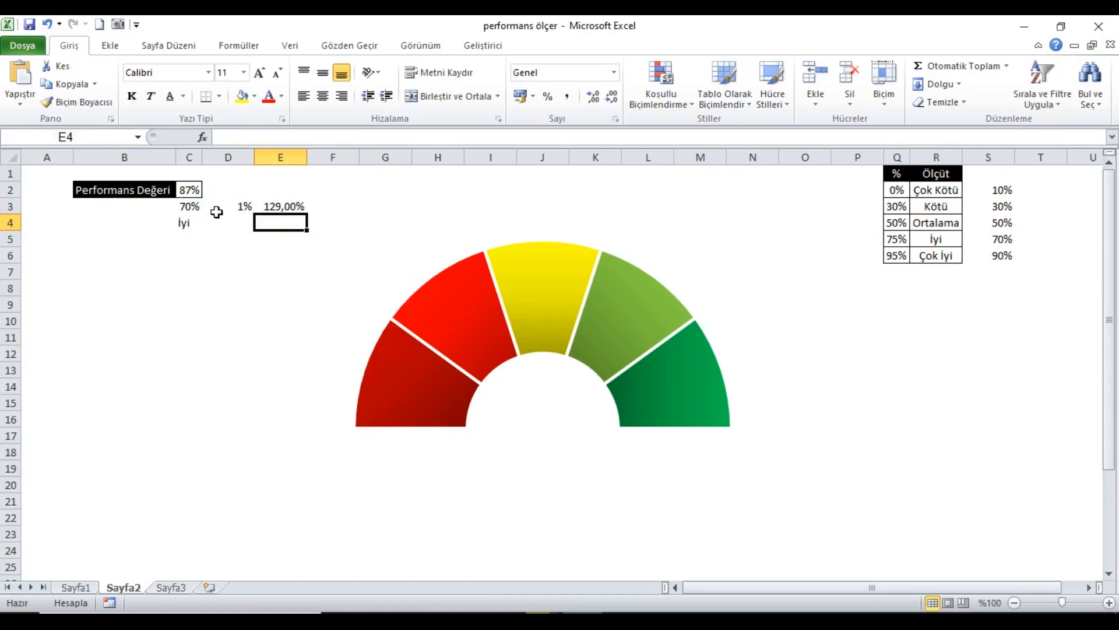
{"action": "left_click", "coordinate": [294, 217]}
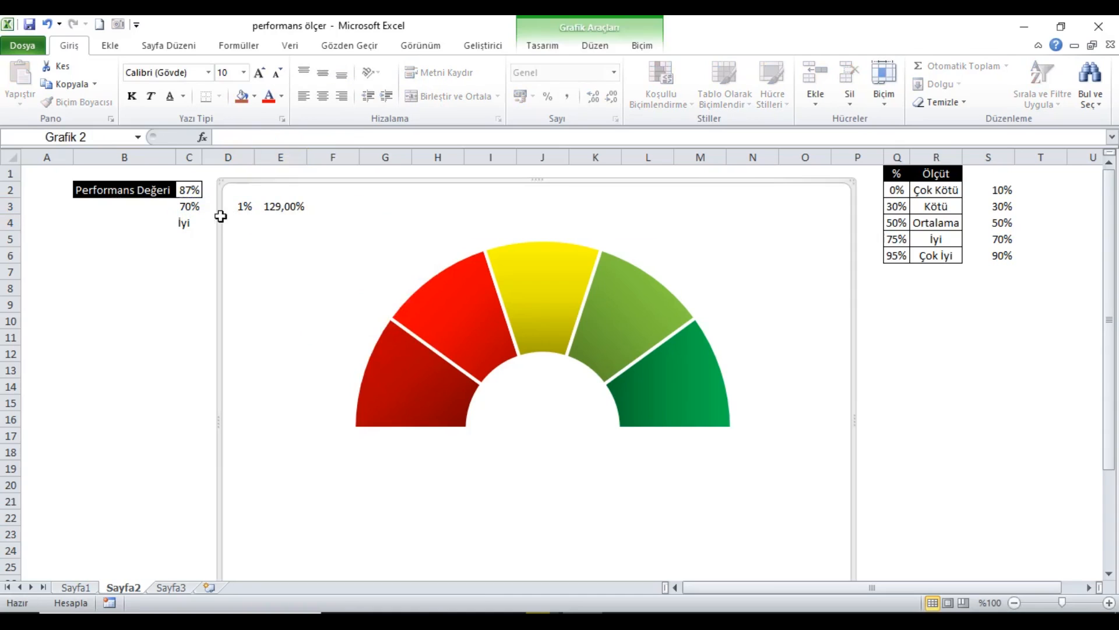
{"action": "left_click", "coordinate": [214, 211]}
{"action": "key", "text": "Left"}
{"action": "key", "text": "Right"}
{"action": "key", "text": "Right"}
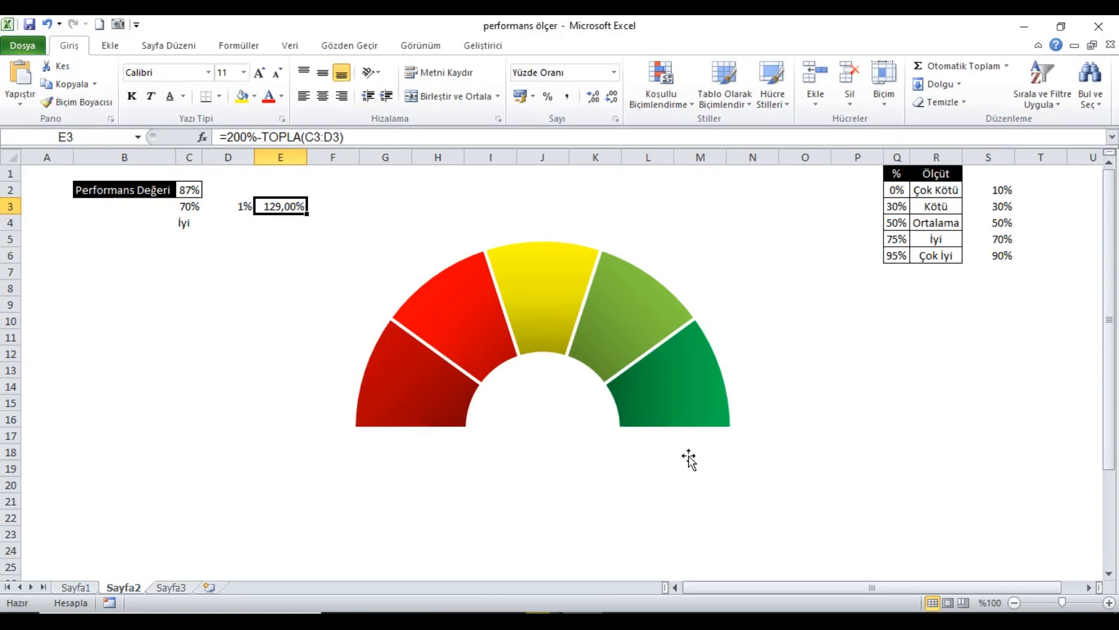
- Add a second data series to the doughnut chart with cells C3:E3 as its values and no series name
{"action": "mouse_move", "coordinate": [399, 446]}
{"action": "left_click", "coordinate": [750, 354]}
{"action": "right_click", "coordinate": [782, 353]}
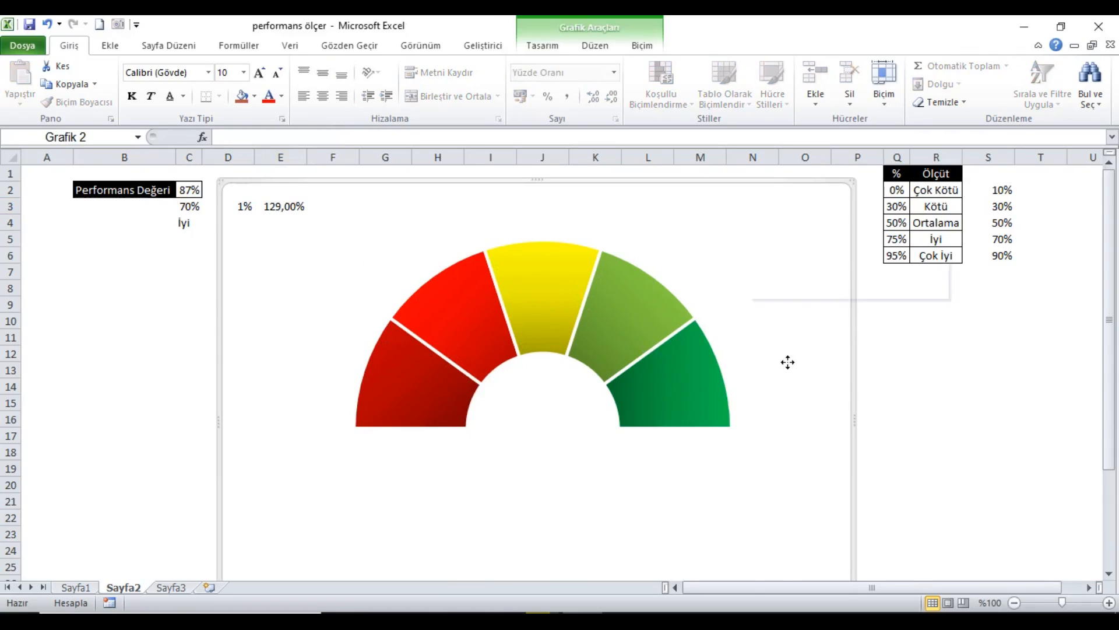
{"action": "left_click", "coordinate": [801, 460]}
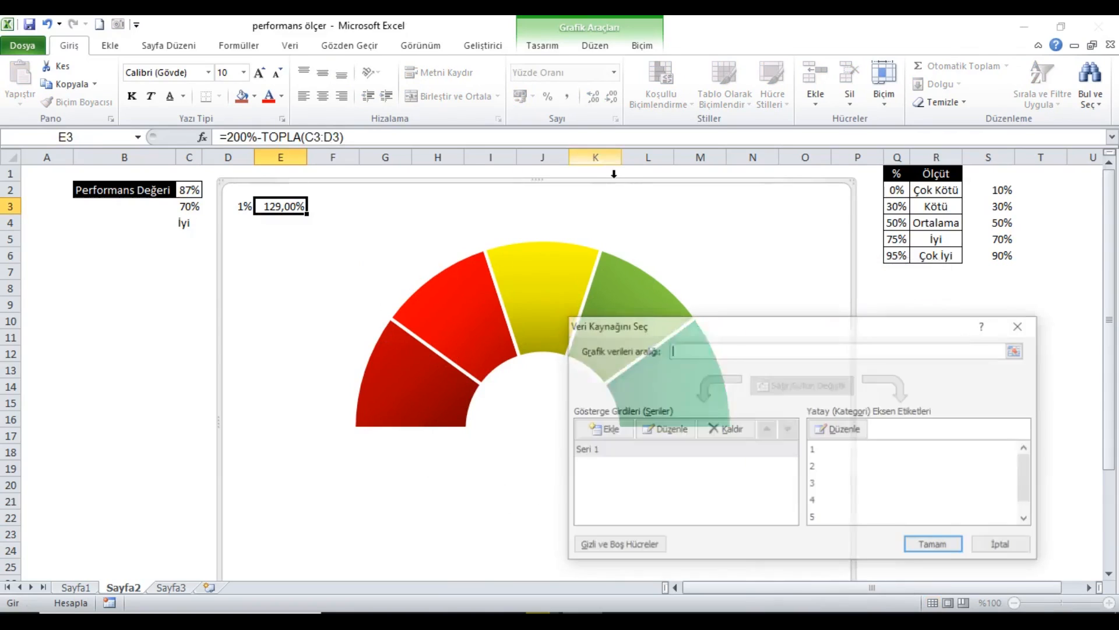
{"action": "left_click", "coordinate": [610, 426]}
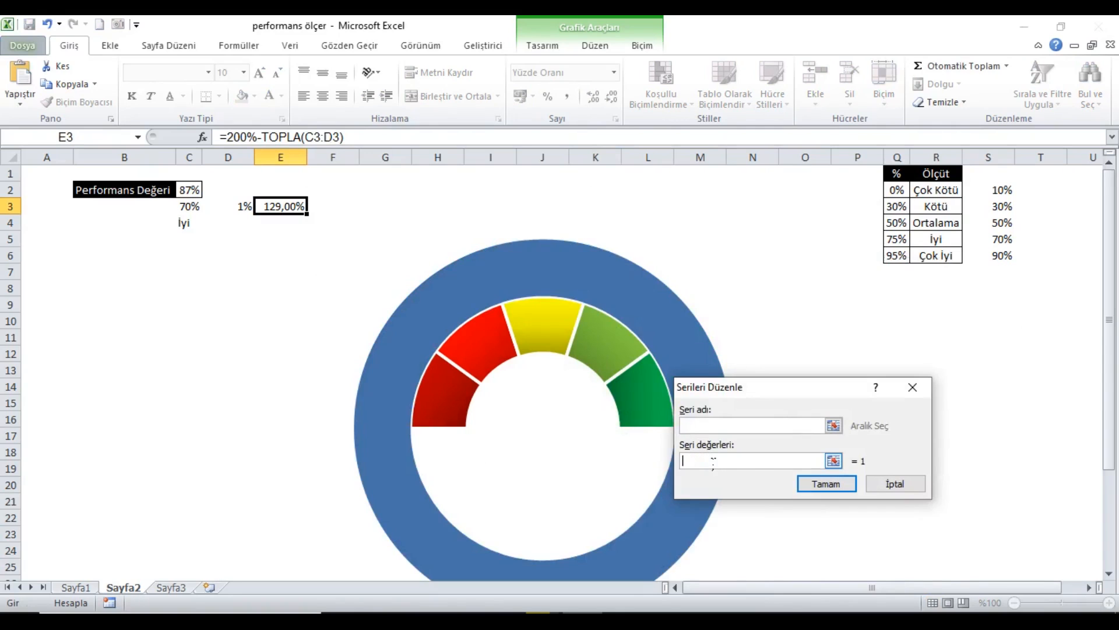
{"action": "left_click_drag", "start_coordinate": [187, 214], "coordinate": [270, 208]}
{"action": "left_click", "coordinate": [827, 482]}
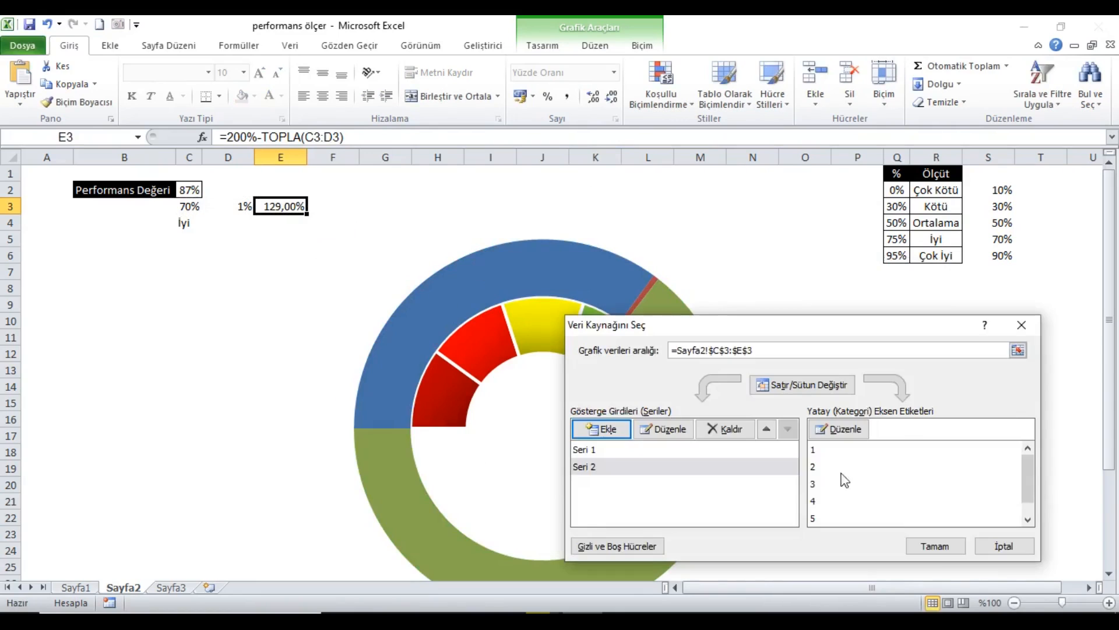
{"action": "left_click", "coordinate": [935, 546]}
- Change the chart type of the outer C3:E3 series to a basic pie
{"action": "left_click", "coordinate": [576, 275]}
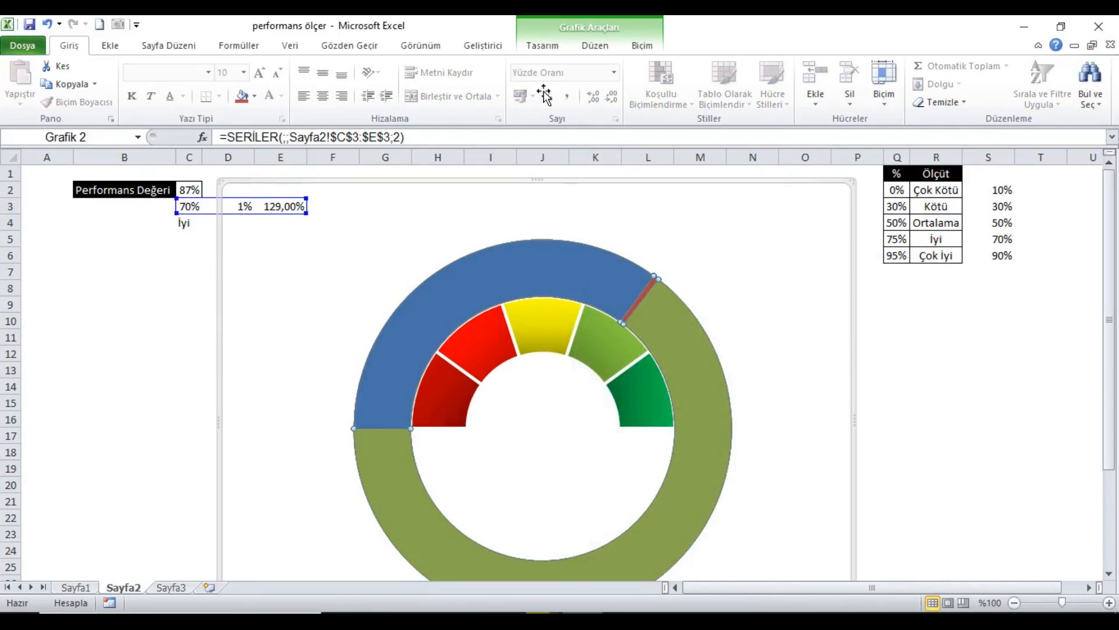
{"action": "right_click", "coordinate": [571, 262]}
{"action": "left_click", "coordinate": [619, 312]}
{"action": "left_click_drag", "start_coordinate": [767, 316], "coordinate": [761, 249]}
{"action": "left_click", "coordinate": [427, 254]}
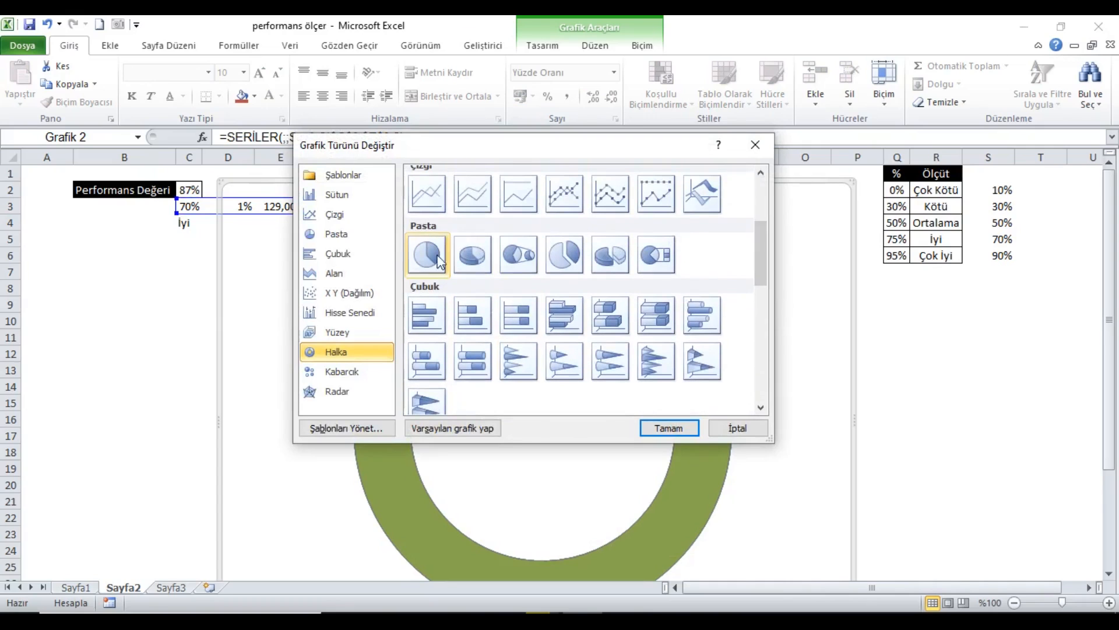
{"action": "left_click", "coordinate": [691, 430]}
- Plot the pie series on the secondary axis
{"action": "right_click", "coordinate": [586, 427]}
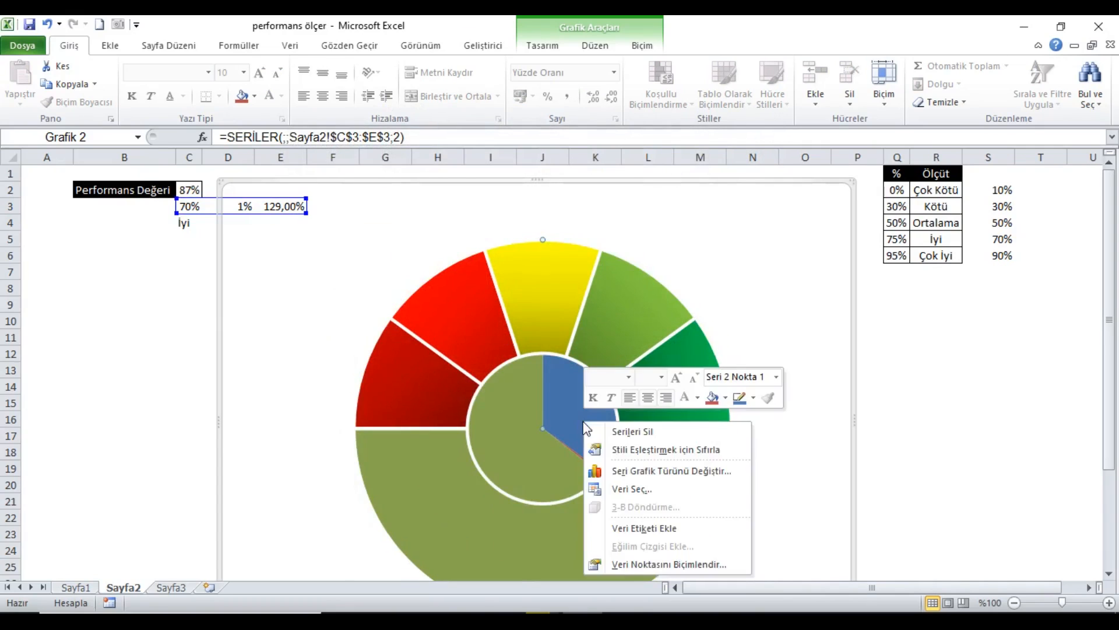
{"action": "left_click", "coordinate": [654, 564]}
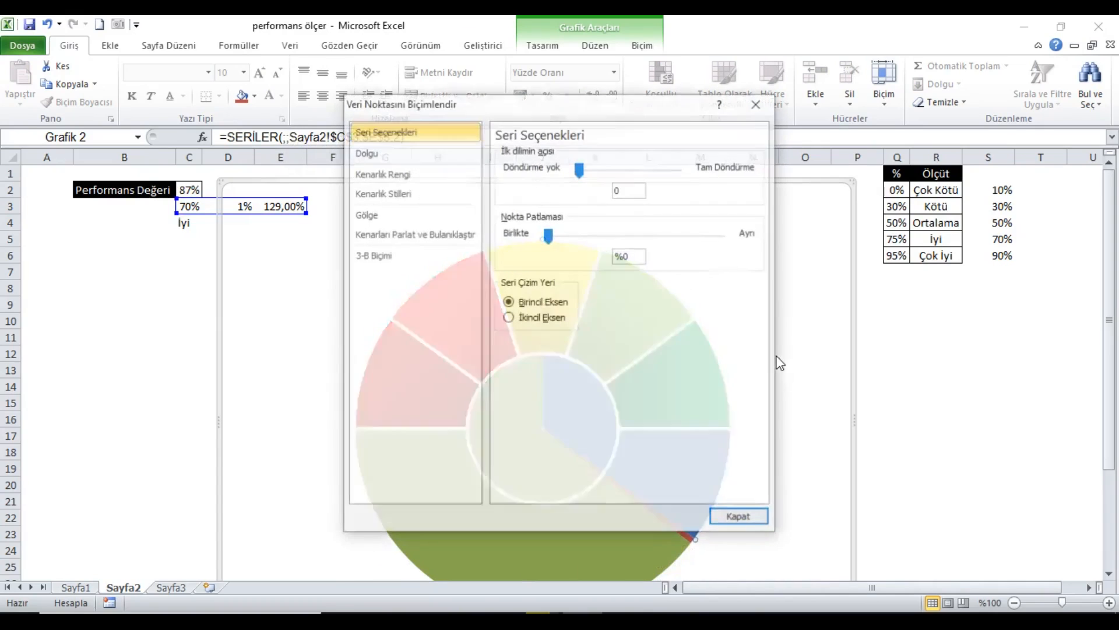
{"action": "left_click", "coordinate": [541, 318]}
{"action": "left_click_drag", "start_coordinate": [533, 104], "coordinate": [768, 97]}
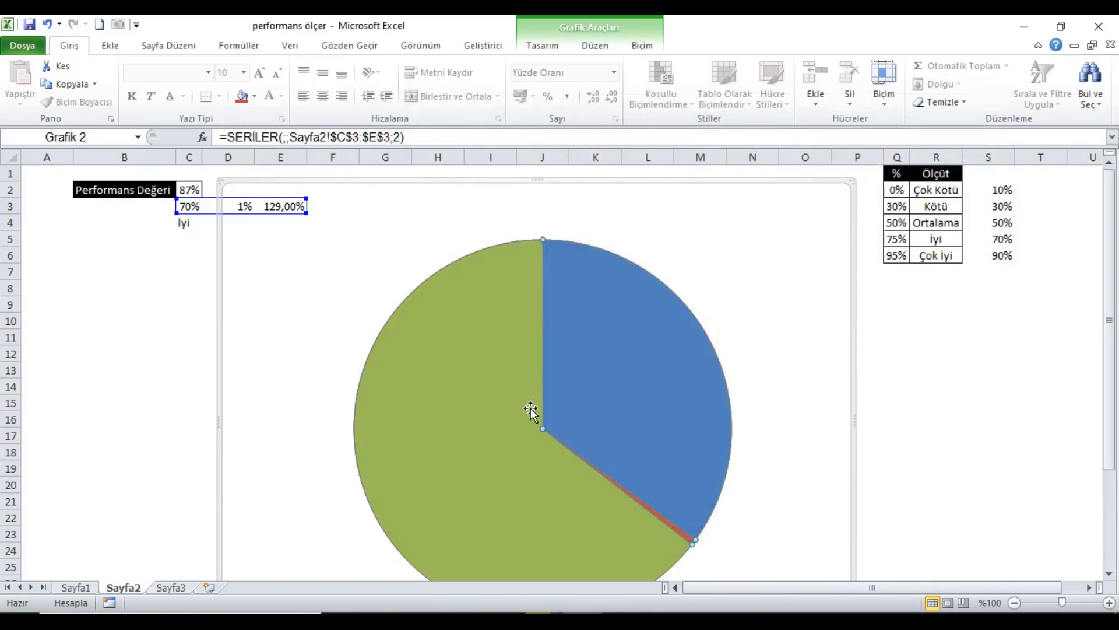
- Remove the fill from the pie's large green slice and its blue slice, leaving only the thin red needle slice coloured
{"action": "double_click", "coordinate": [500, 402]}
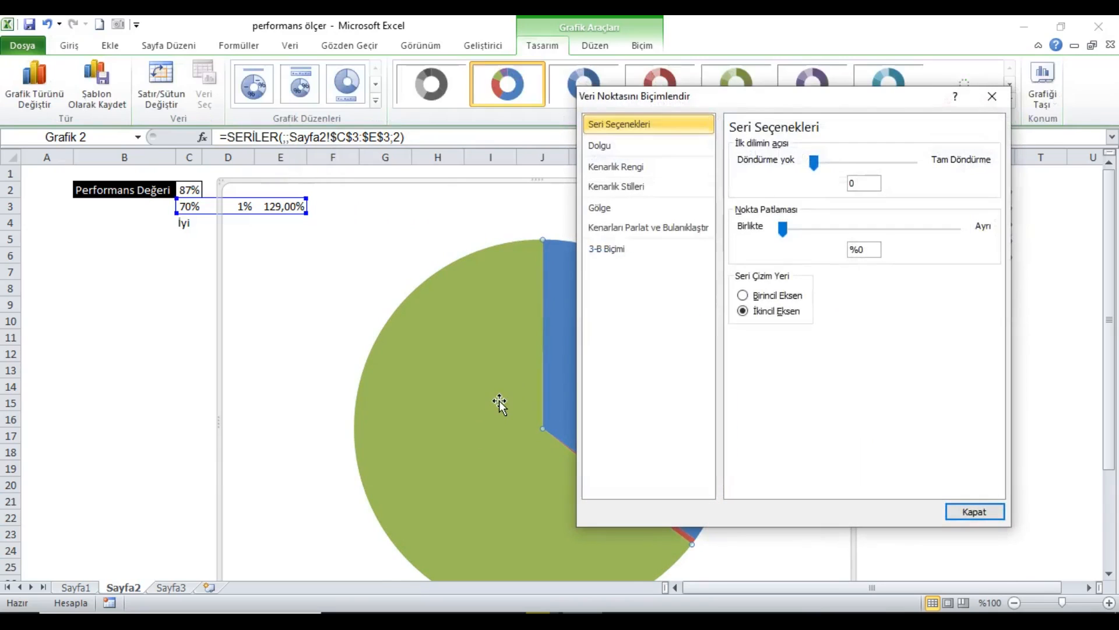
{"action": "left_click", "coordinate": [647, 146]}
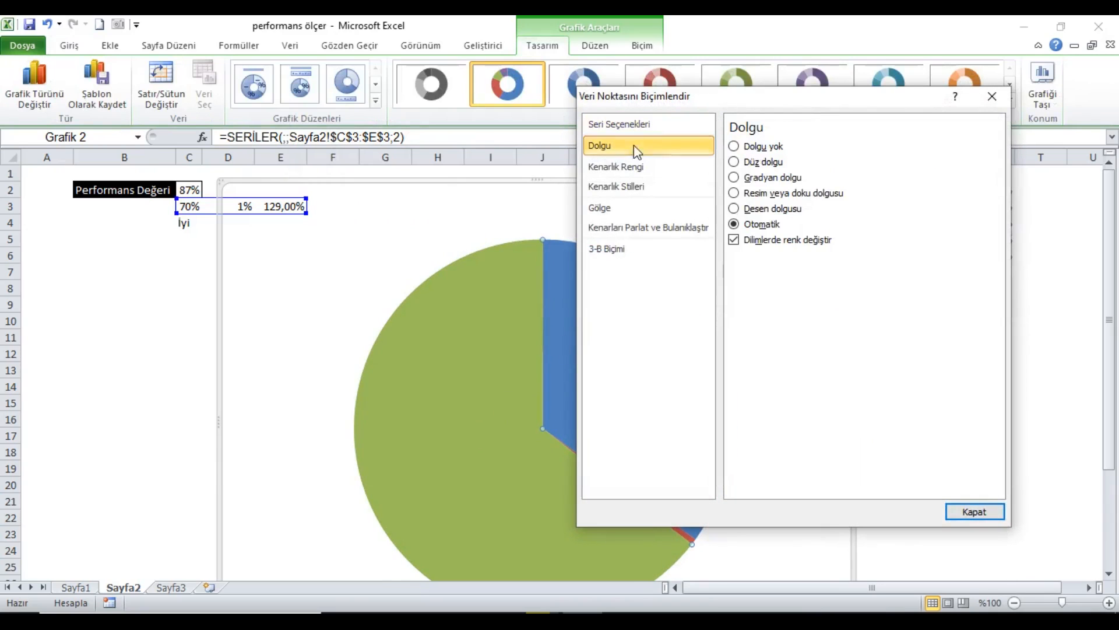
{"action": "left_click", "coordinate": [760, 147]}
{"action": "left_click", "coordinate": [962, 513]}
{"action": "double_click", "coordinate": [624, 391]}
{"action": "left_click", "coordinate": [647, 146]}
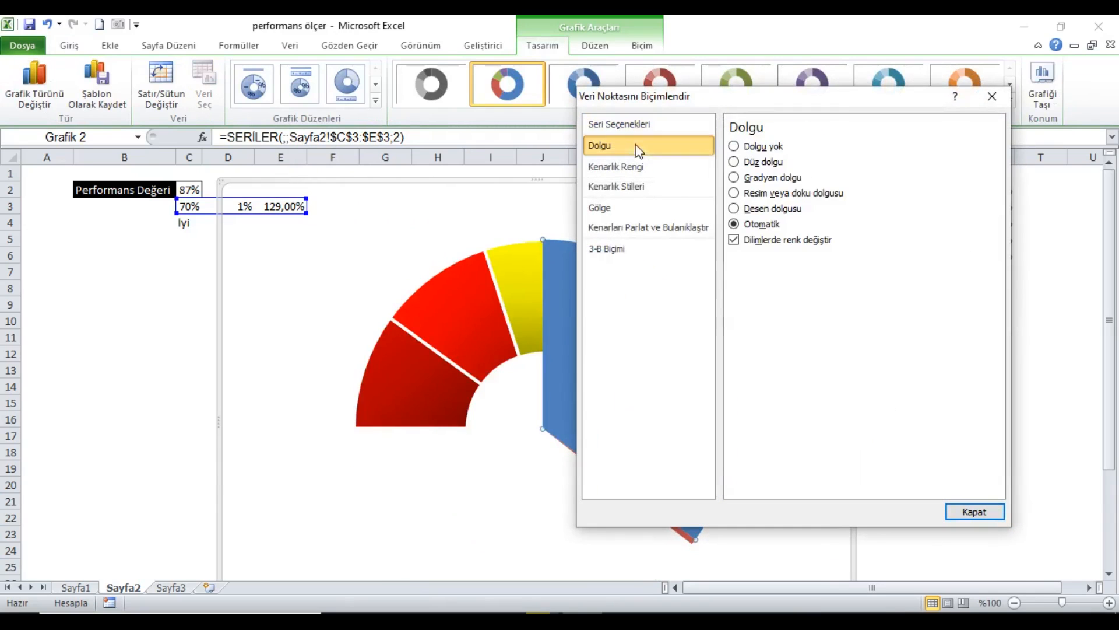
{"action": "left_click", "coordinate": [765, 147]}
{"action": "left_click", "coordinate": [971, 513]}
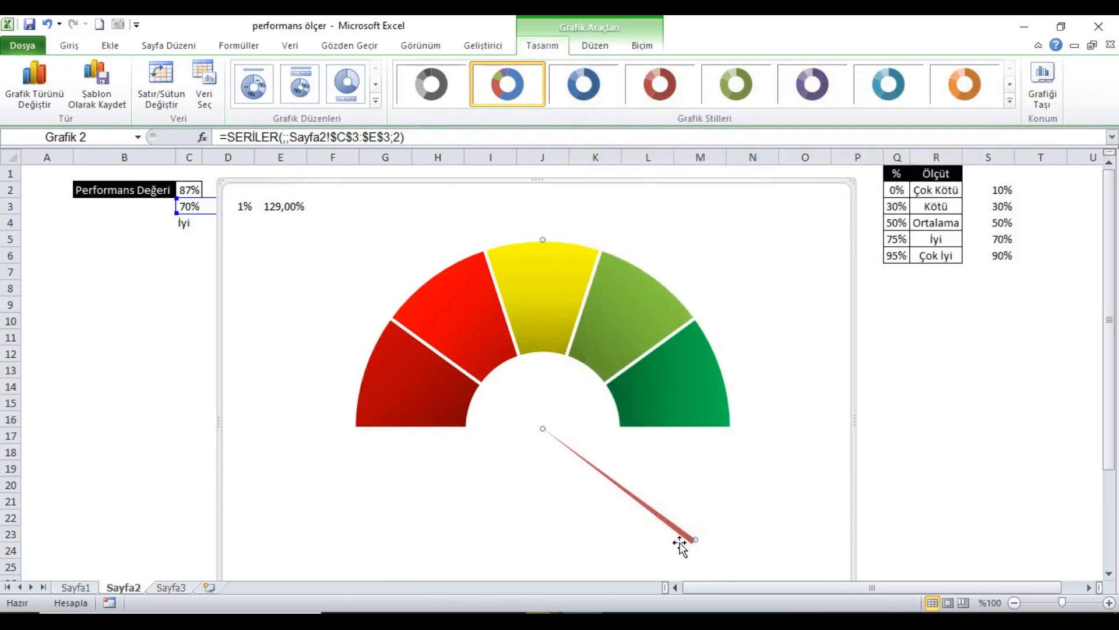
- Set the pie series' first slice angle to 270 and deselect the chart
{"action": "right_click", "coordinate": [586, 433]}
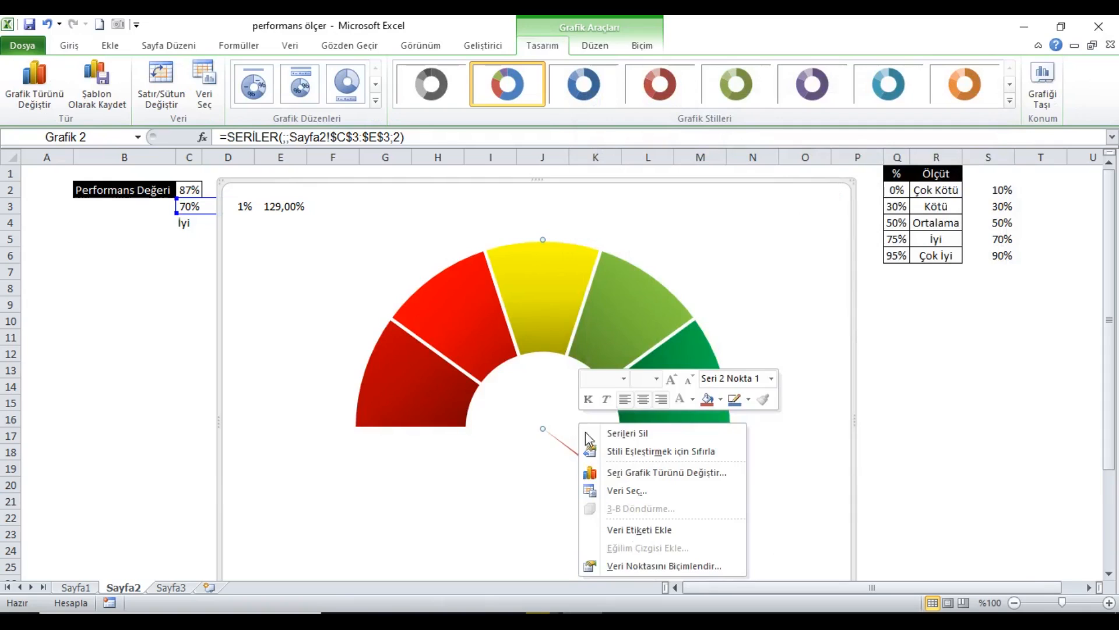
{"action": "left_click", "coordinate": [642, 564]}
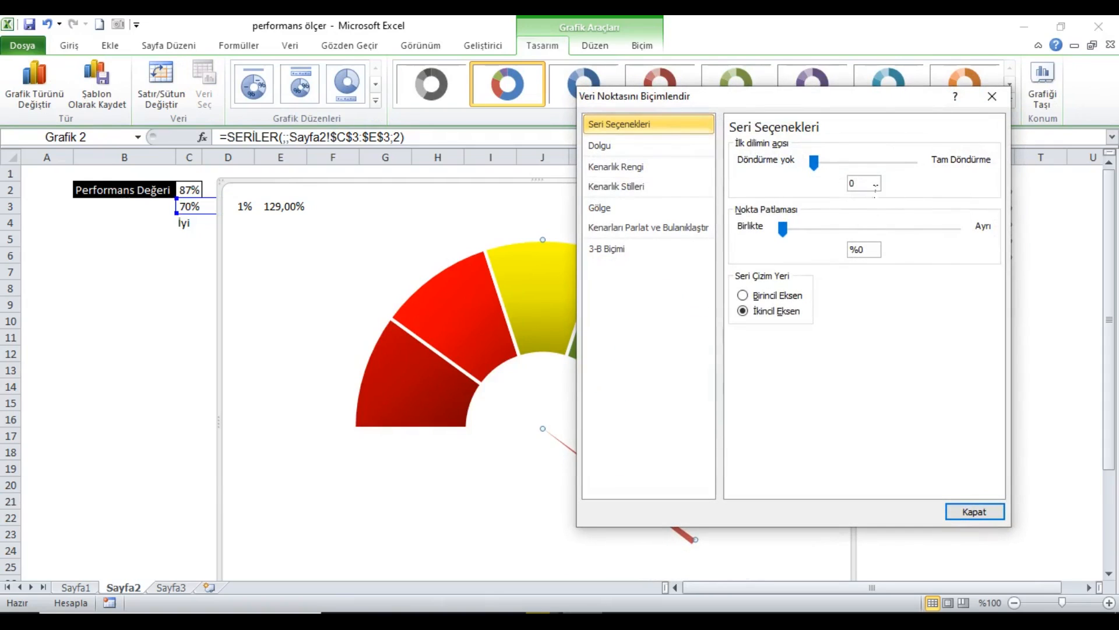
{"action": "type", "text": "270"}
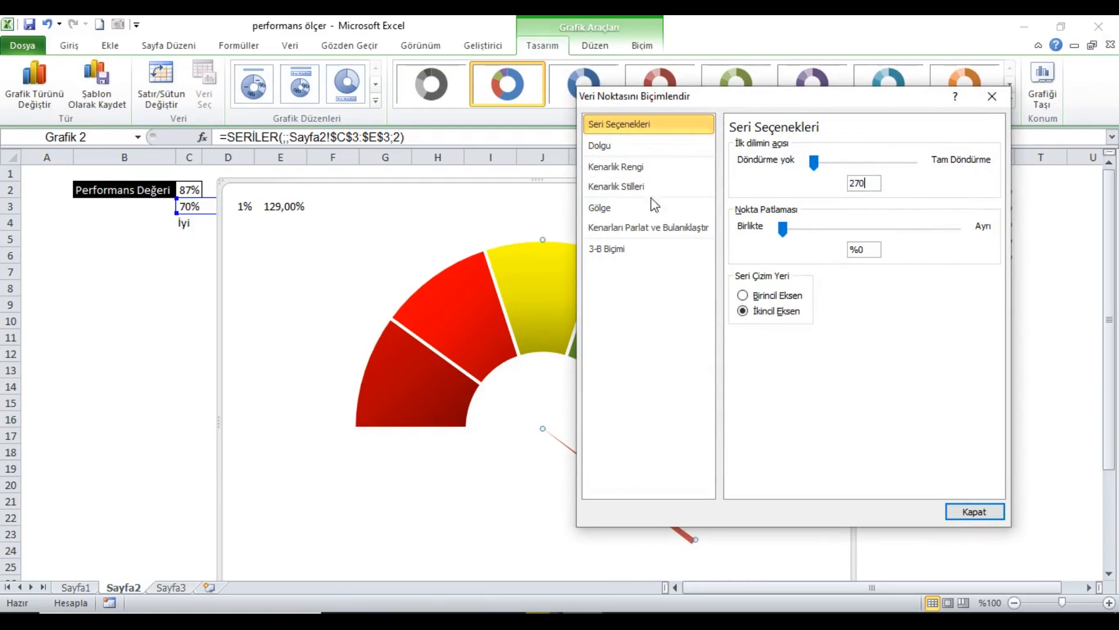
{"action": "left_click", "coordinate": [970, 512]}
{"action": "left_click", "coordinate": [188, 192]}
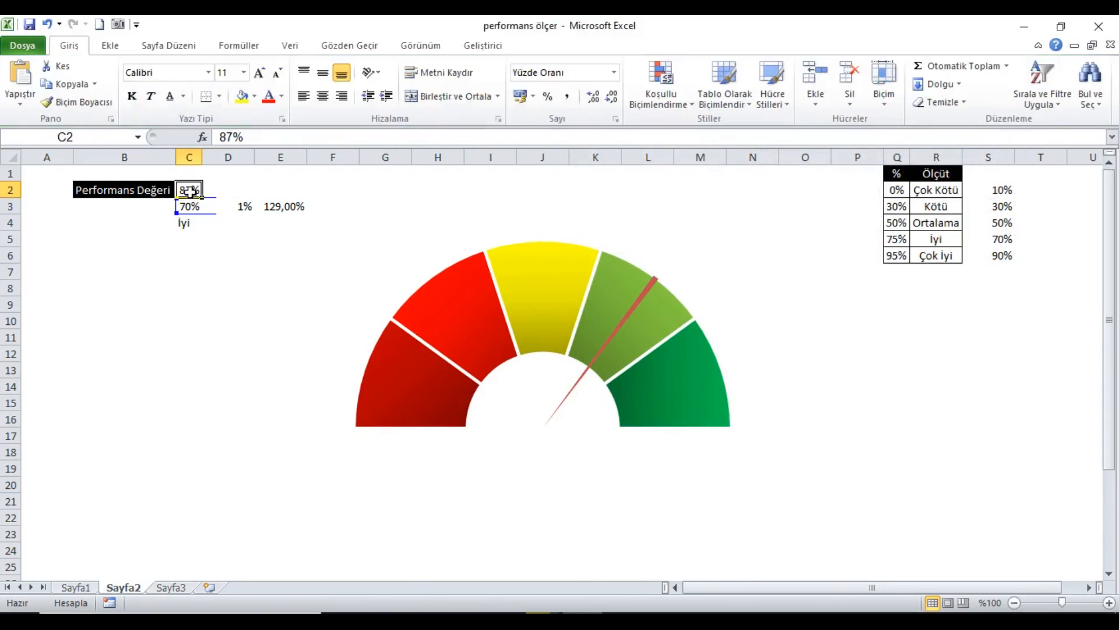
- Insert a block arc shape of 2.54 by 2.54 cm on the empty cells to the left of the gauge
{"action": "left_click", "coordinate": [112, 45]}
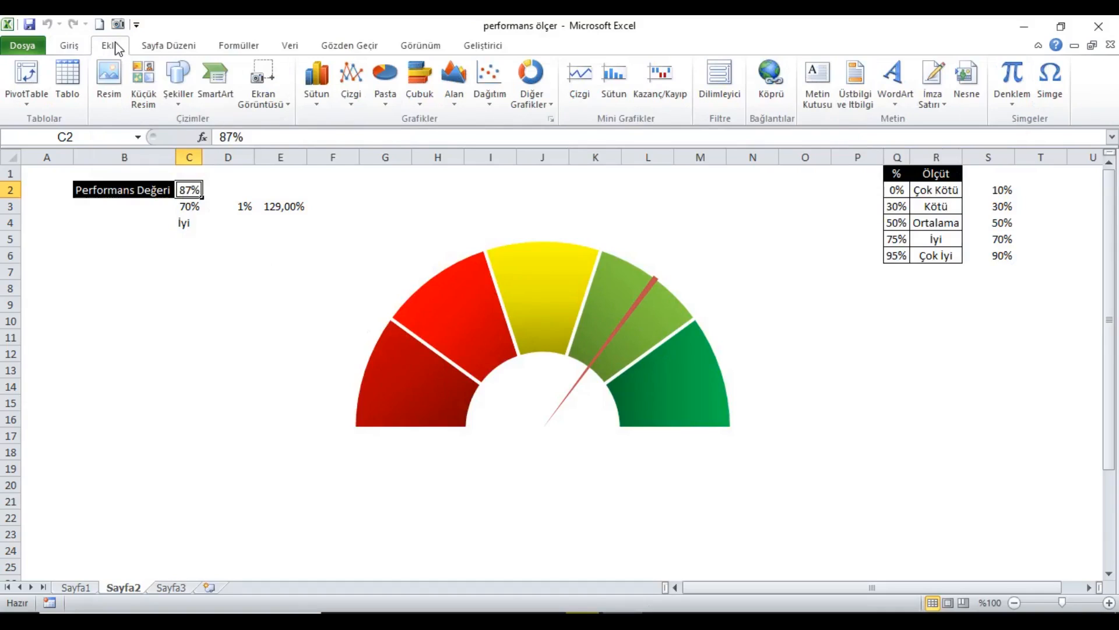
{"action": "left_click", "coordinate": [176, 100]}
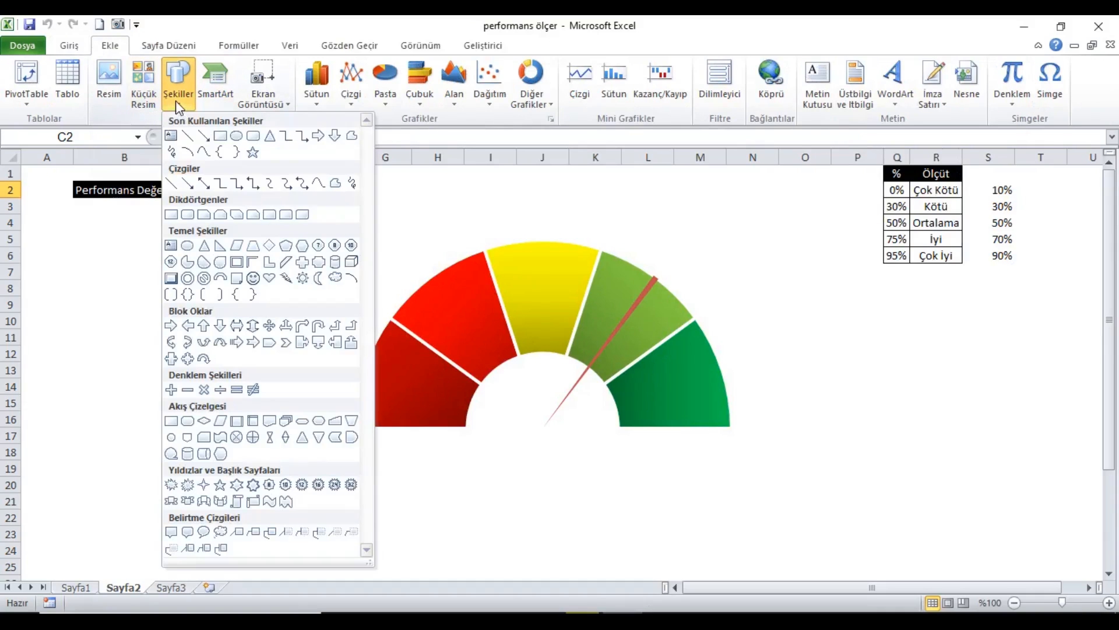
{"action": "left_click", "coordinate": [221, 279]}
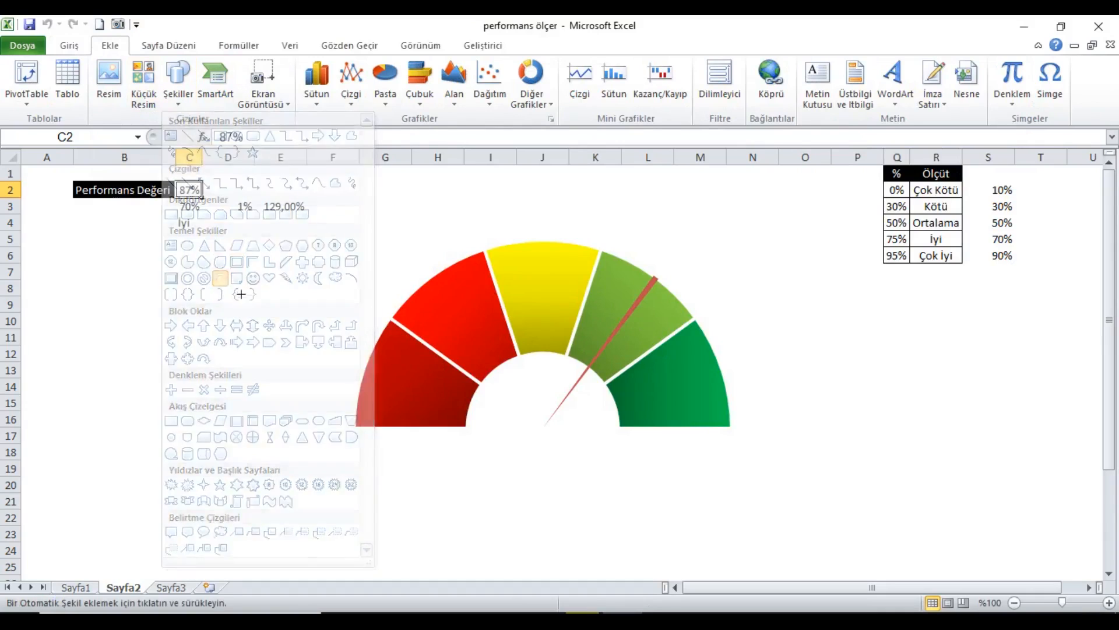
{"action": "left_click", "coordinate": [242, 302]}
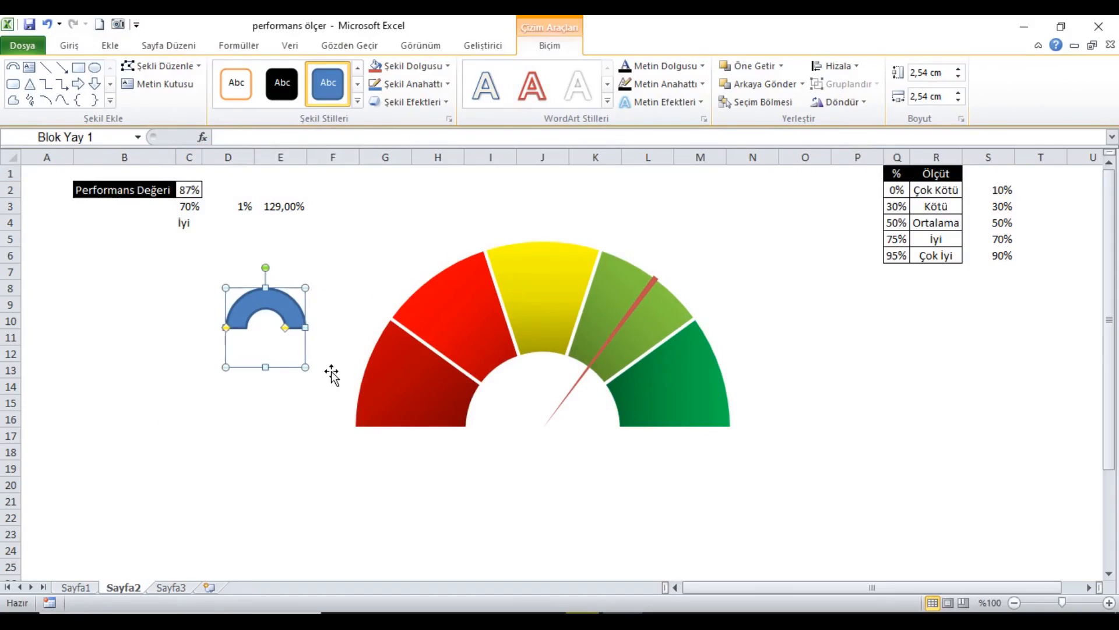
- Enlarge the block arc to 8.6 cm high and 10.6 cm wide
{"action": "left_click", "coordinate": [959, 70]}
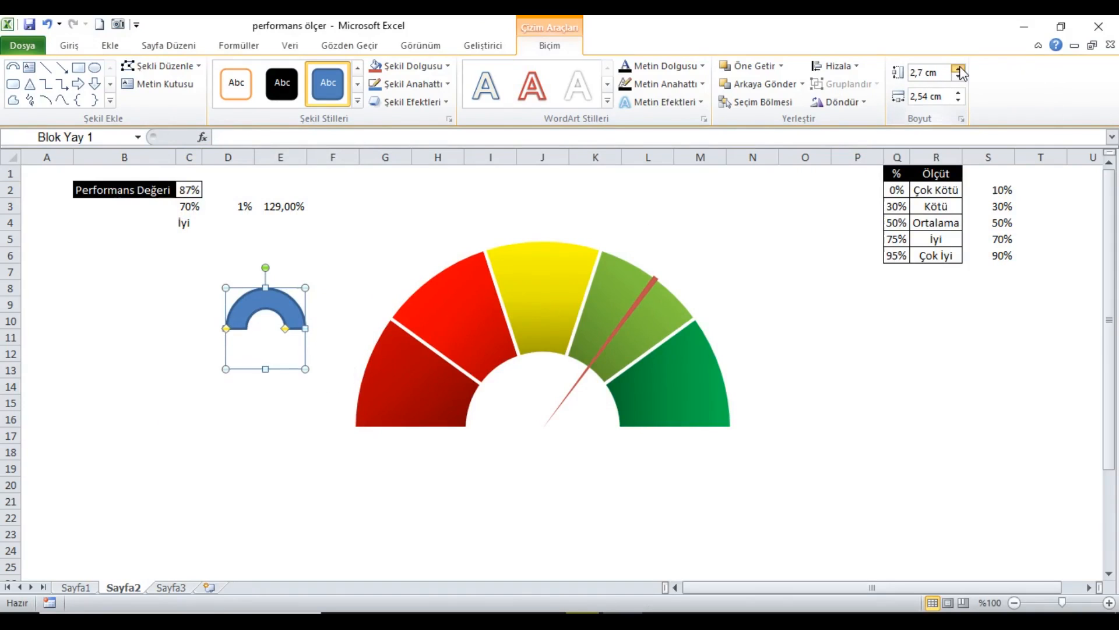
{"action": "left_click", "coordinate": [959, 95]}
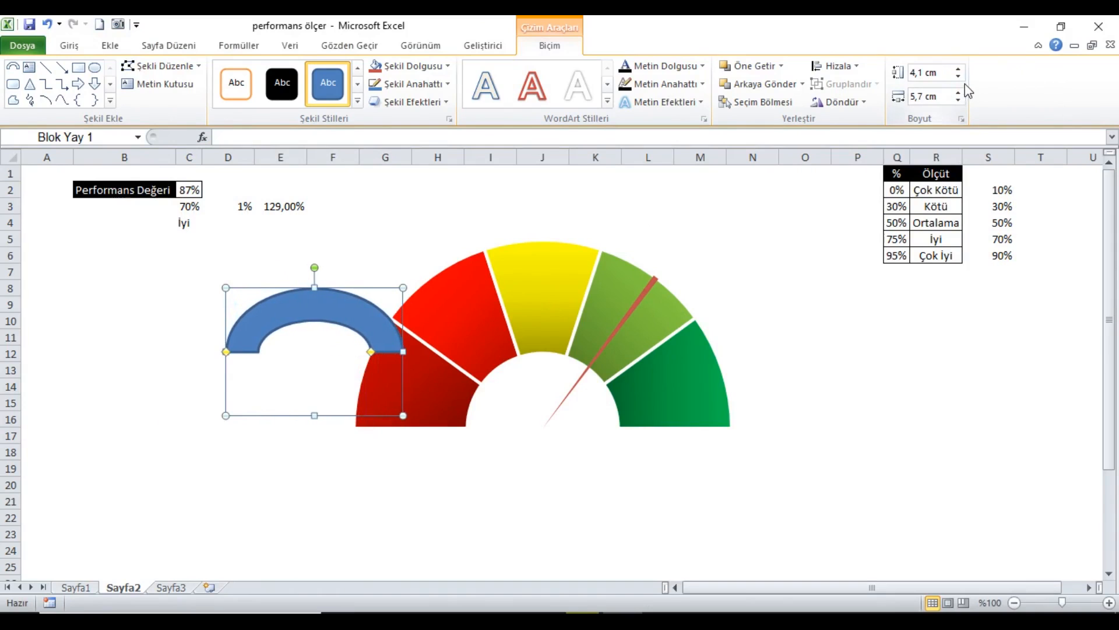
{"action": "left_click", "coordinate": [959, 70]}
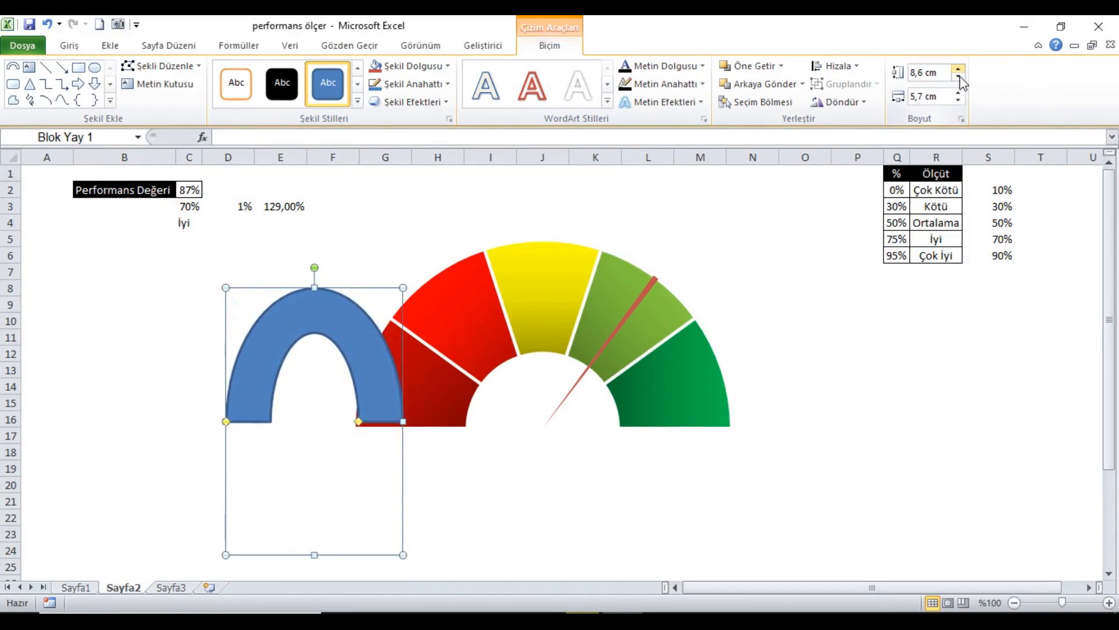
{"action": "left_click", "coordinate": [959, 95]}
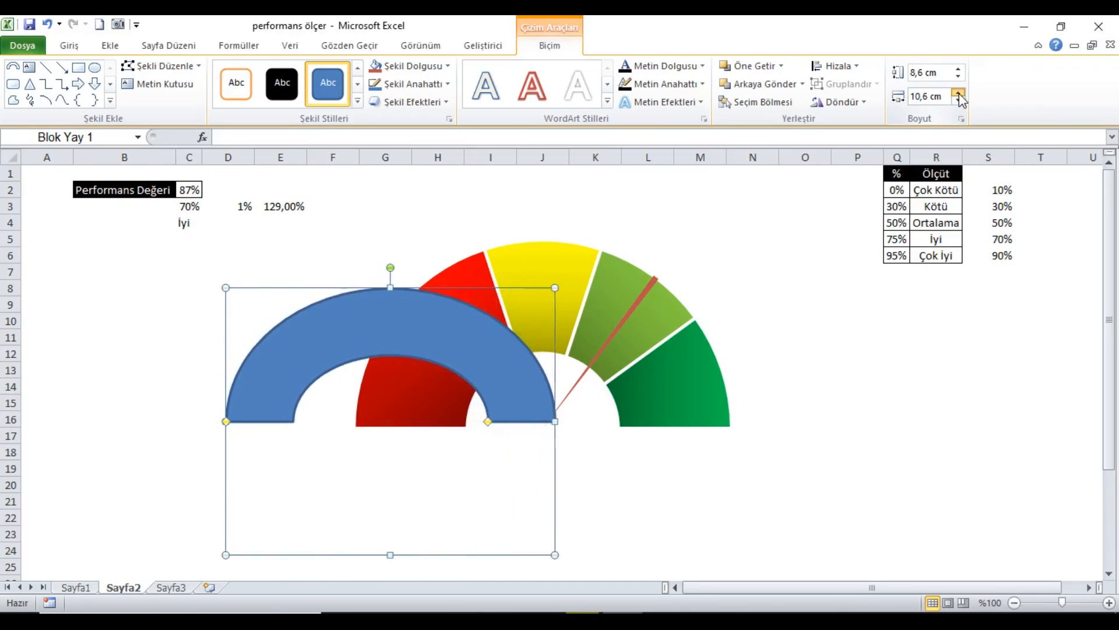
- Move the block arc over the gauge and enlarge it to 10.9 cm high and 11.8 cm wide
{"action": "left_click_drag", "start_coordinate": [452, 325], "coordinate": [598, 199]}
{"action": "left_click", "coordinate": [959, 70]}
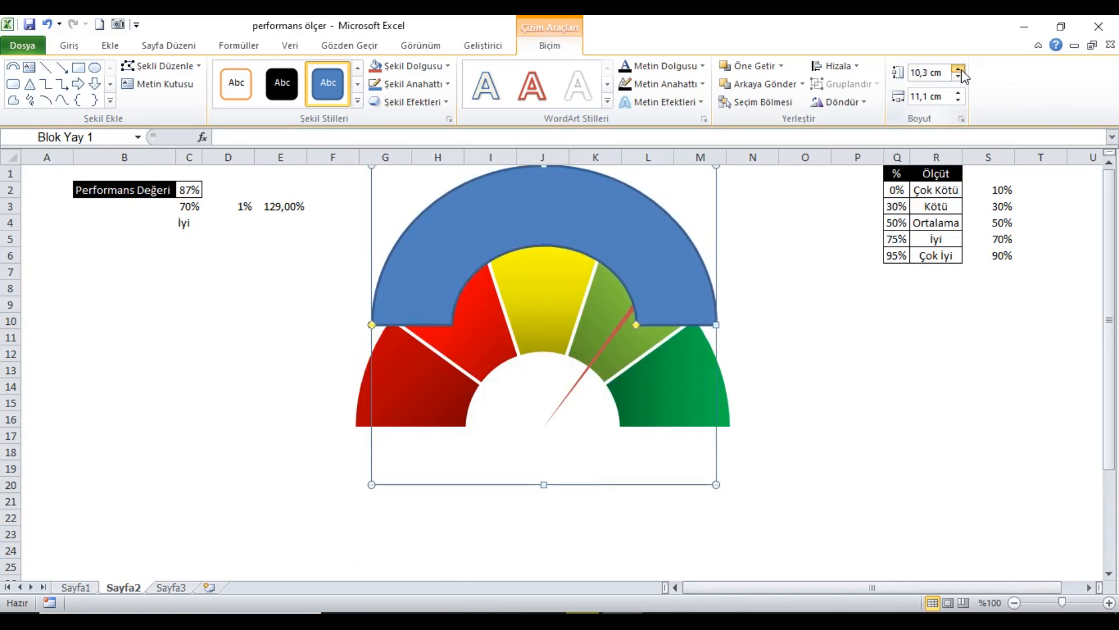
{"action": "left_click", "coordinate": [960, 70]}
{"action": "left_click", "coordinate": [958, 93]}
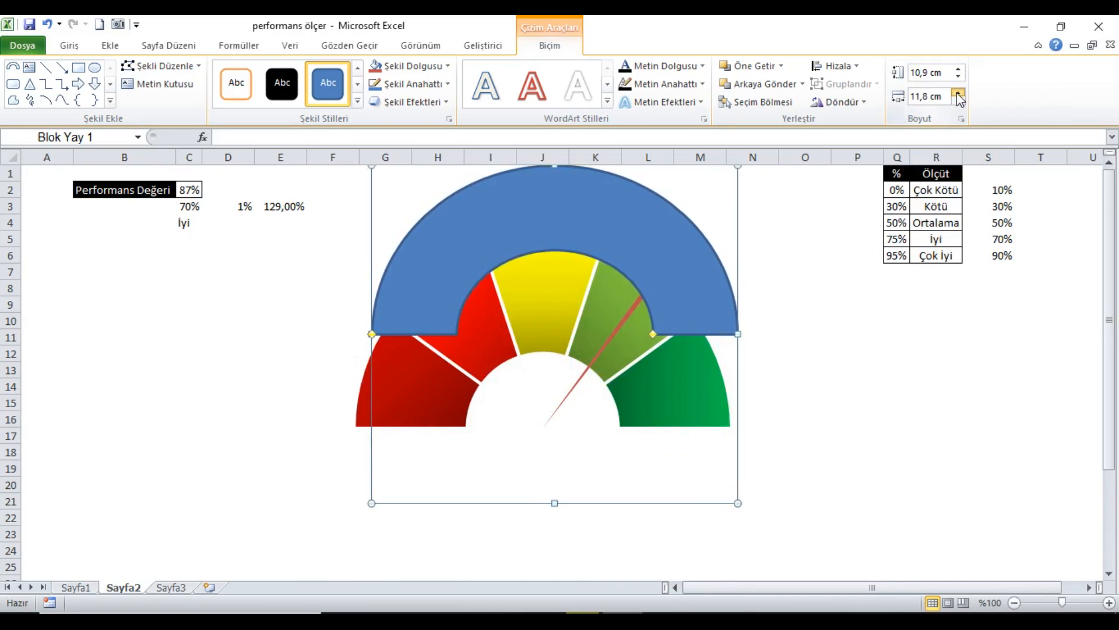
- Thin the block arc's band and fit it around the gauge's outer edge, enlarging it to about 15.1 by 14.6 cm
{"action": "left_click_drag", "start_coordinate": [595, 231], "coordinate": [574, 236]}
{"action": "left_click_drag", "start_coordinate": [635, 337], "coordinate": [672, 337]}
{"action": "left_click_drag", "start_coordinate": [655, 241], "coordinate": [656, 263]}
{"action": "left_click_drag", "start_coordinate": [959, 69], "coordinate": [961, 96]}
{"action": "left_click_drag", "start_coordinate": [697, 278], "coordinate": [656, 271]}
{"action": "left_click_drag", "start_coordinate": [701, 421], "coordinate": [713, 421]}
{"action": "left_click_drag", "start_coordinate": [708, 296], "coordinate": [703, 299]}
{"action": "left_click_drag", "start_coordinate": [717, 433], "coordinate": [724, 433]}
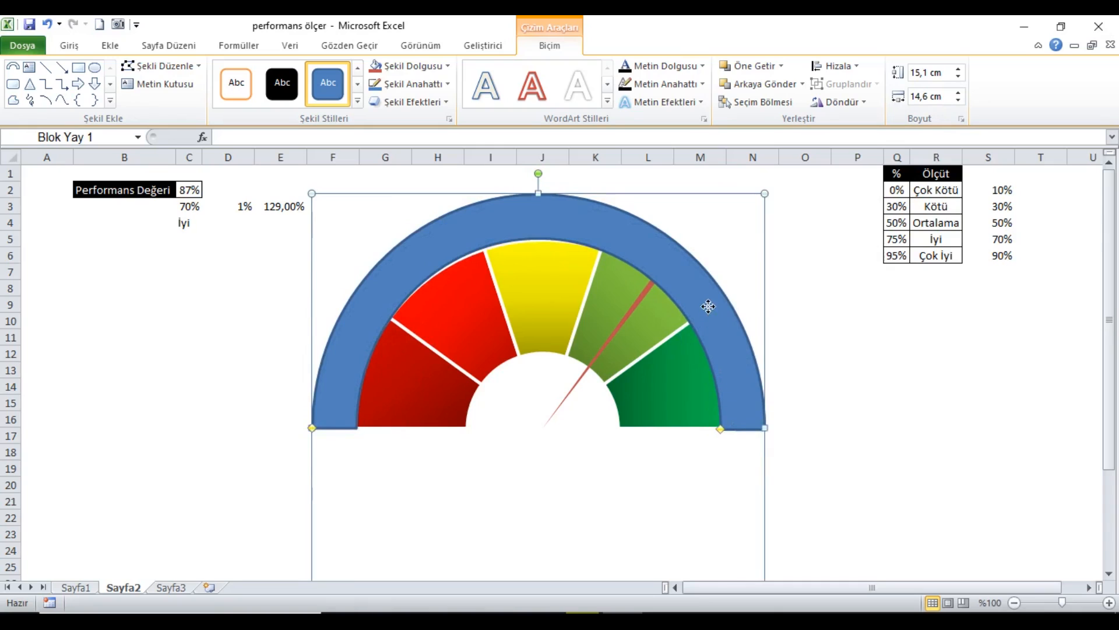
- Set the block arc's height and width to 15.2 cm and shift it slightly to stay aligned with the gauge
{"action": "left_click", "coordinate": [959, 70]}
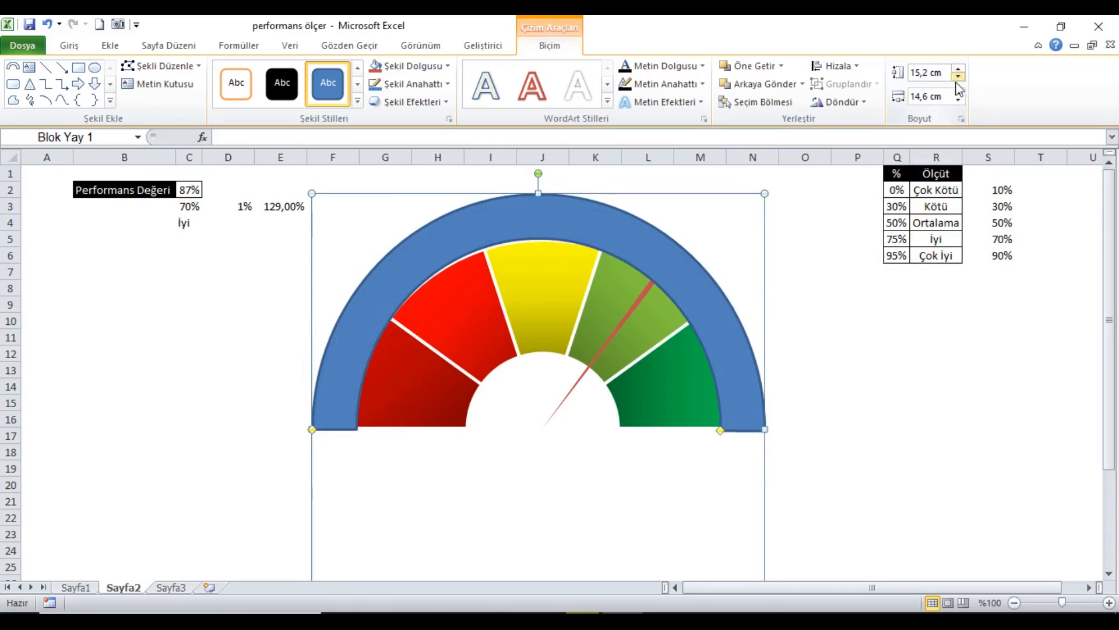
{"action": "left_click", "coordinate": [959, 93]}
{"action": "left_click", "coordinate": [959, 93]}
{"action": "left_click", "coordinate": [959, 93]}
{"action": "left_click", "coordinate": [959, 94]}
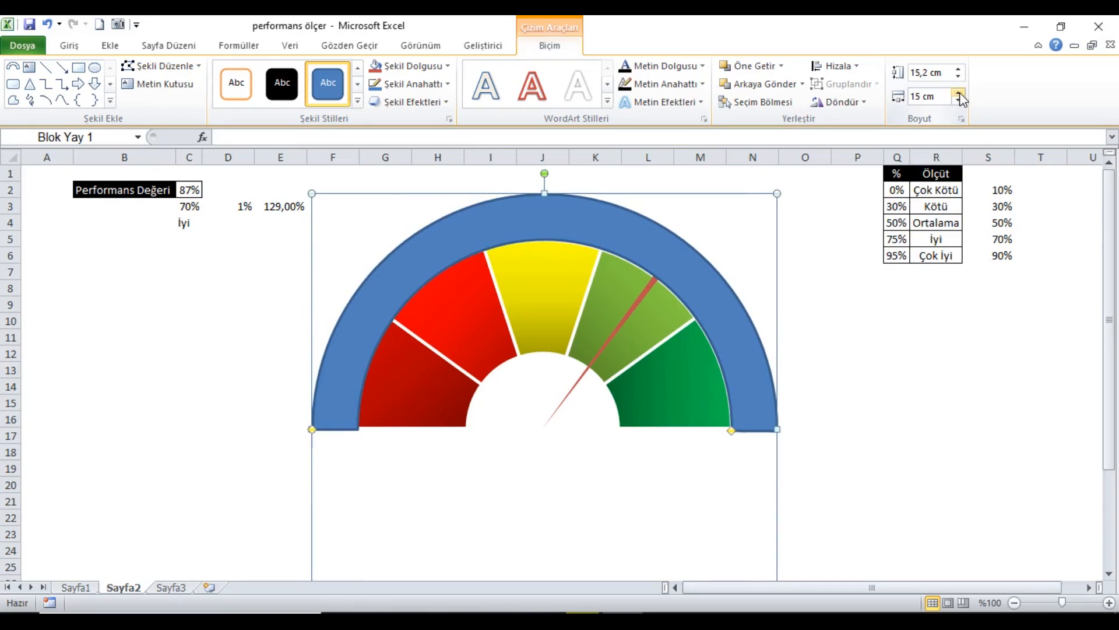
{"action": "left_click_drag", "start_coordinate": [652, 250], "coordinate": [650, 246]}
{"action": "left_click", "coordinate": [958, 93]}
{"action": "left_click", "coordinate": [958, 93]}
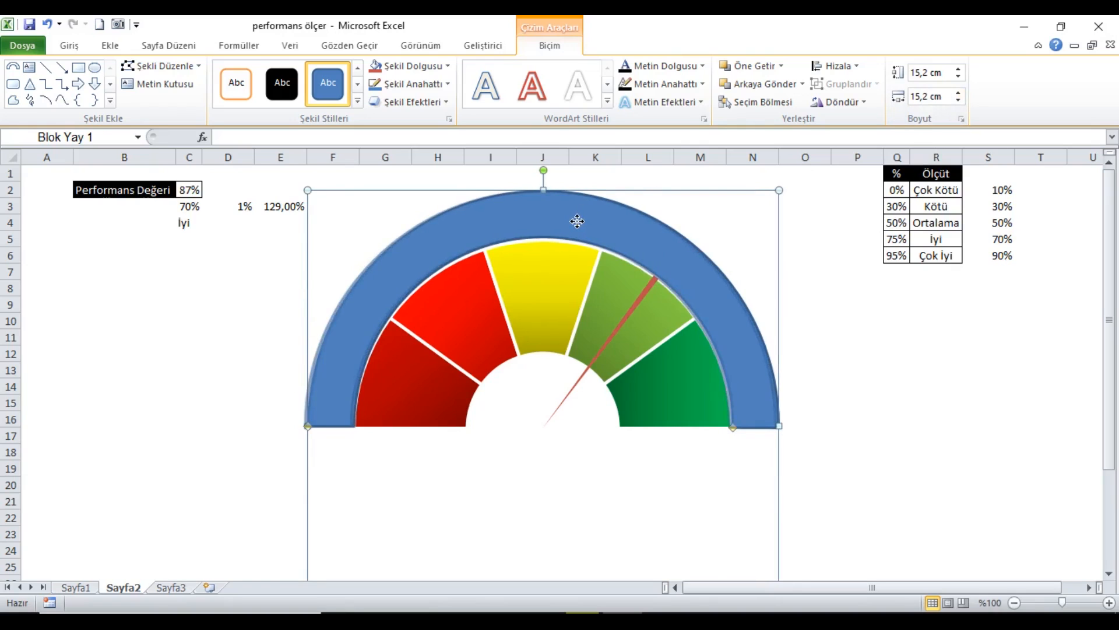
- Nudge the block arc in small increments until it is centred around the coloured gauge segments
{"action": "left_click_drag", "start_coordinate": [577, 222], "coordinate": [578, 221]}
{"action": "key", "text": "Up"}
{"action": "key", "text": "Right"}
{"action": "key", "text": "Right"}
{"action": "key", "text": "Right"}
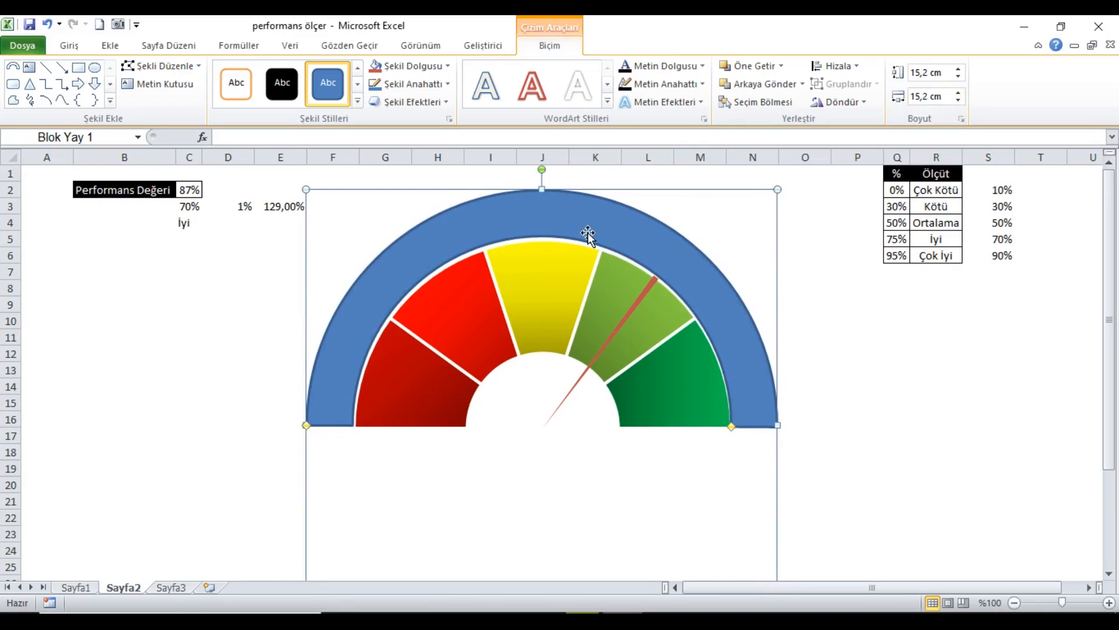
{"action": "key", "text": "Up"}
{"action": "key", "text": "Down"}
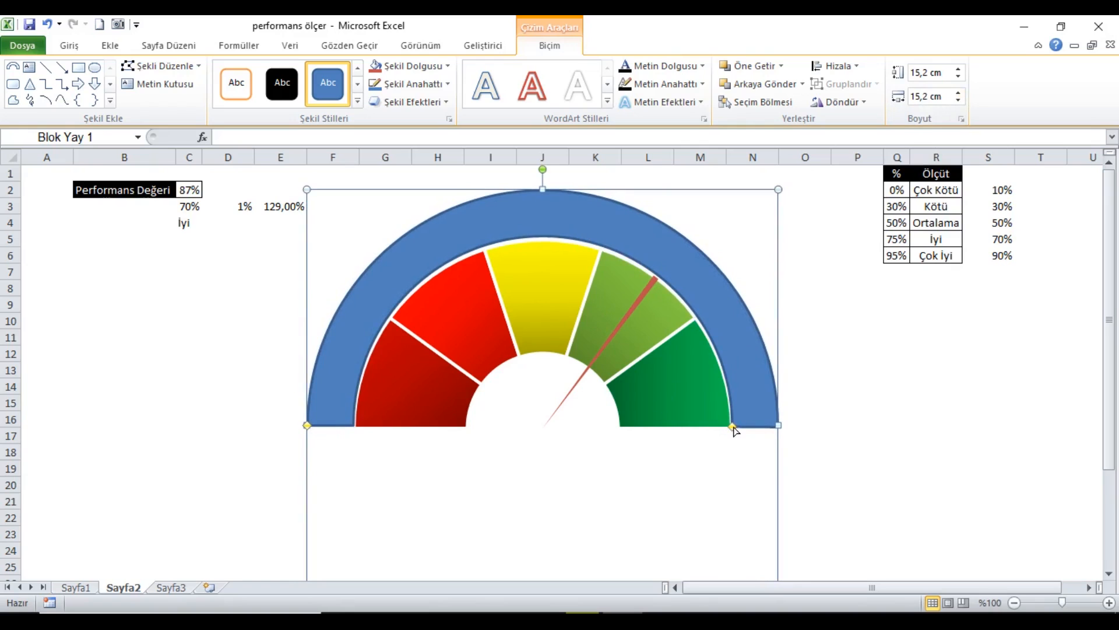
- Make the arc's band slightly thinner and nudge the shape down for an even gap around the gauge
{"action": "left_click_drag", "start_coordinate": [735, 426], "coordinate": [738, 427]}
{"action": "key", "text": "Down"}
{"action": "key", "text": "Down"}
{"action": "key", "text": "Down"}
{"action": "key", "text": "Down"}
{"action": "key", "text": "Down"}
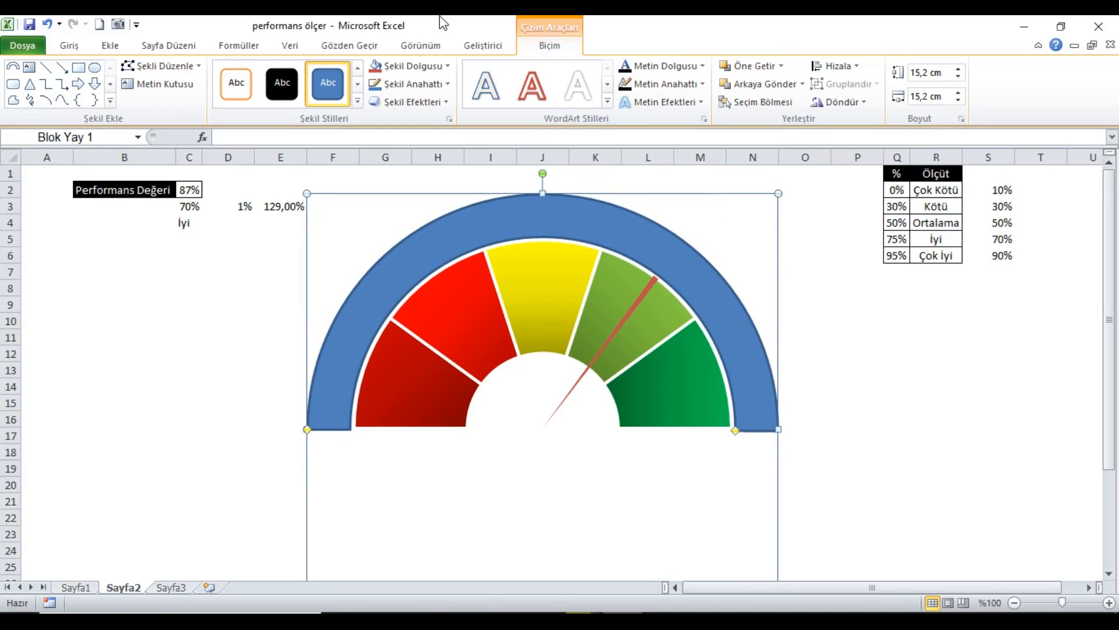
- Fill the block arc with black and remove its outline
{"action": "left_click", "coordinate": [438, 65]}
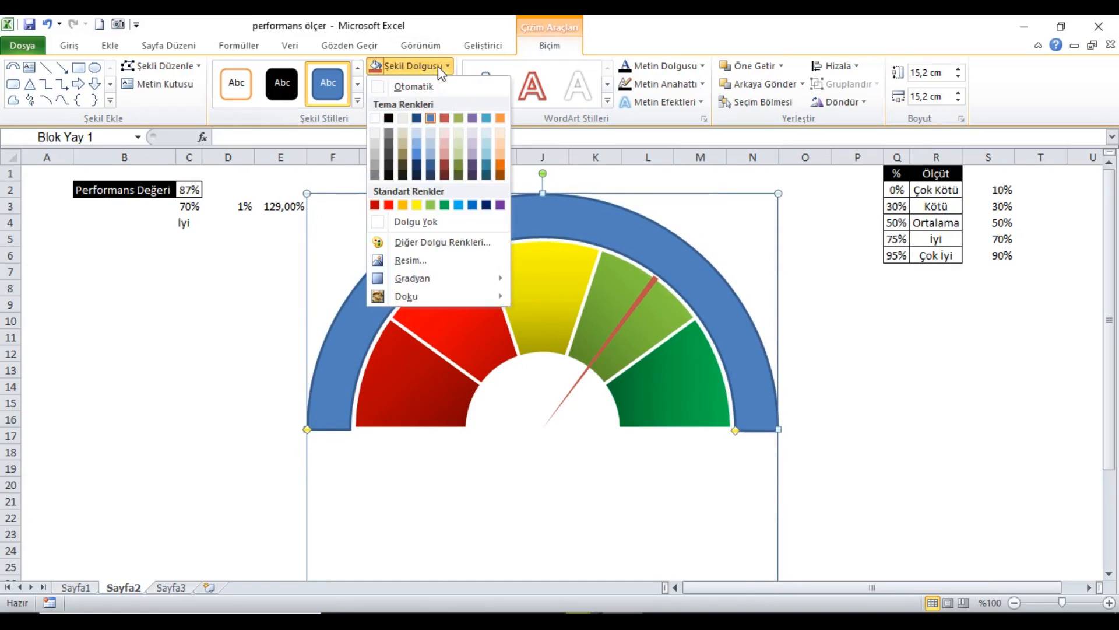
{"action": "left_click", "coordinate": [389, 118]}
{"action": "left_click", "coordinate": [402, 84]}
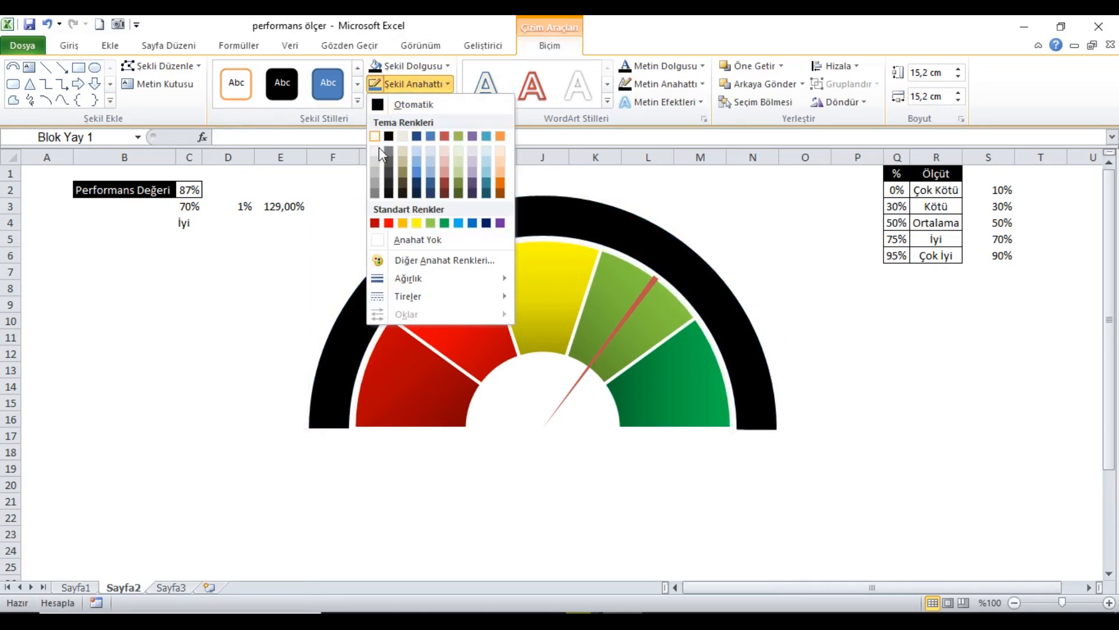
{"action": "left_click", "coordinate": [416, 239]}
- Apply the third preset (Önayar) shape effect to the black arc and nudge it slightly down
{"action": "left_click", "coordinate": [415, 107]}
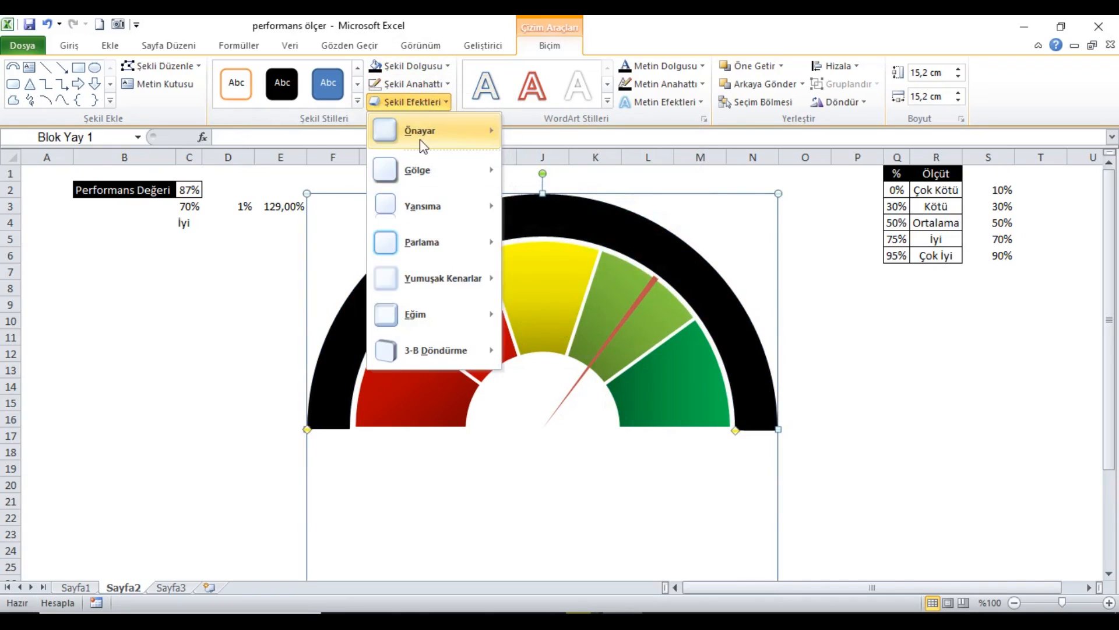
{"action": "mouse_move", "coordinate": [421, 134]}
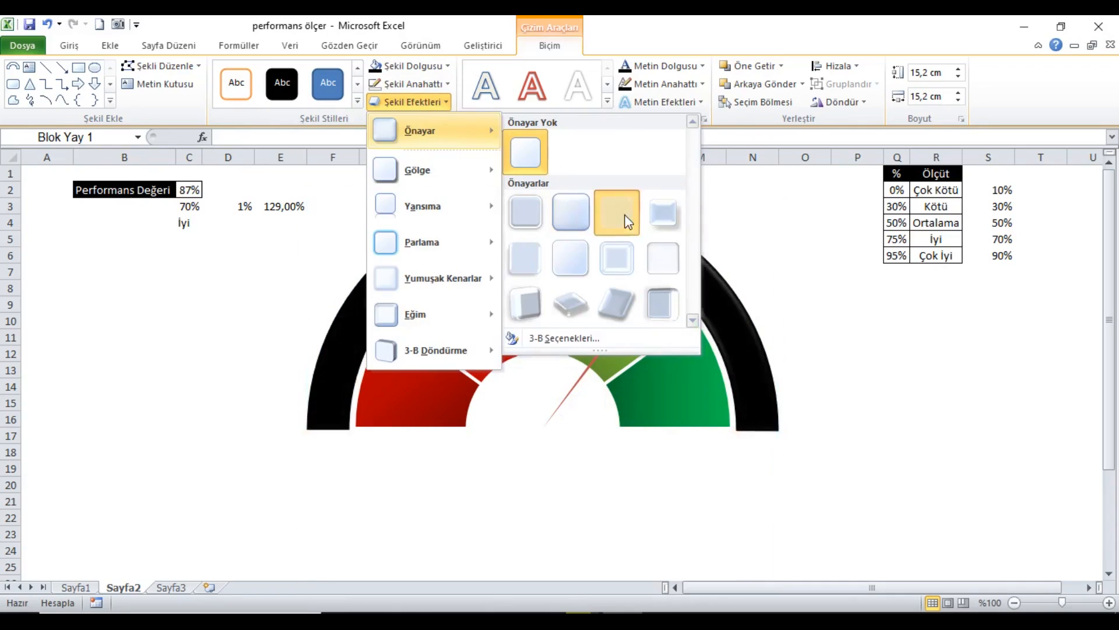
{"action": "left_click", "coordinate": [630, 224]}
{"action": "key", "text": "Down"}
{"action": "key", "text": "Down"}
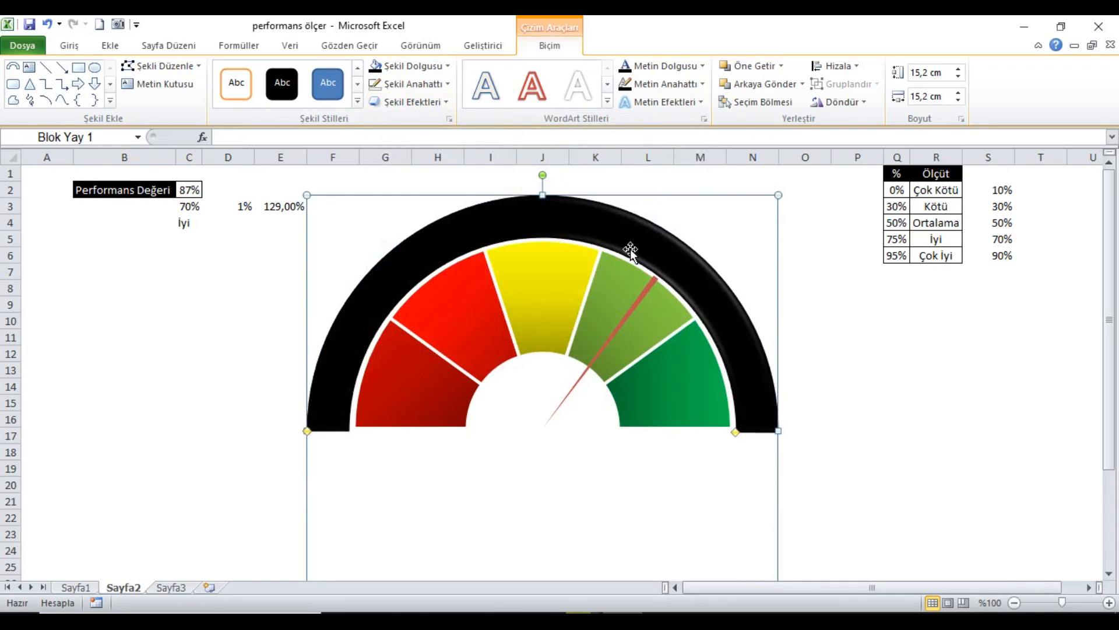
- Nudge the black arc slightly up and set the needle width value in D3 to 5%
{"action": "key", "text": "Up"}
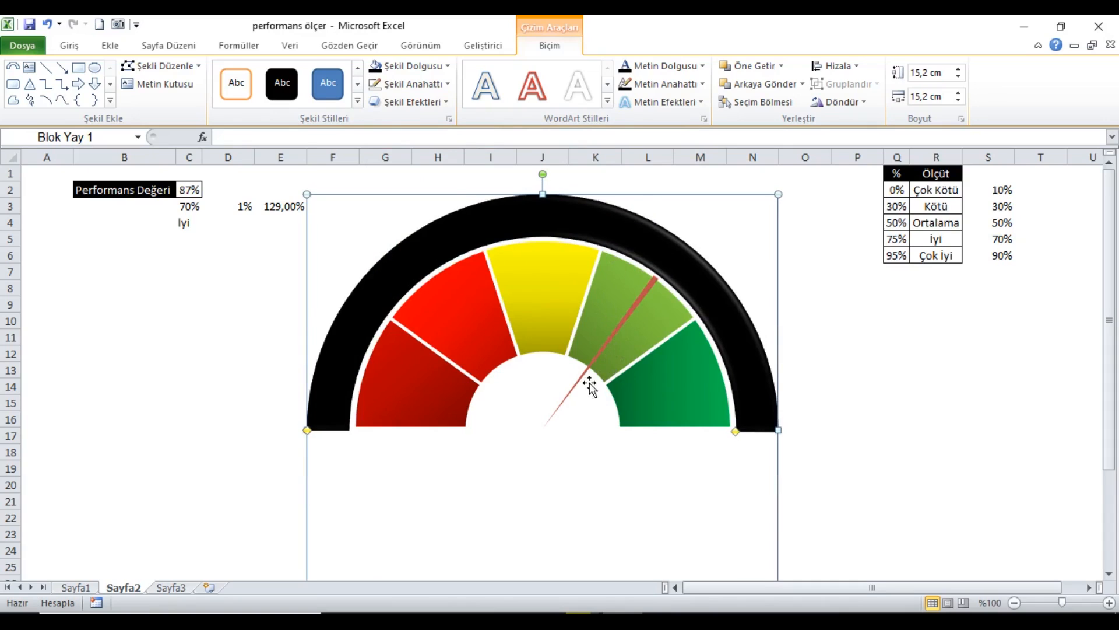
{"action": "left_click", "coordinate": [243, 213]}
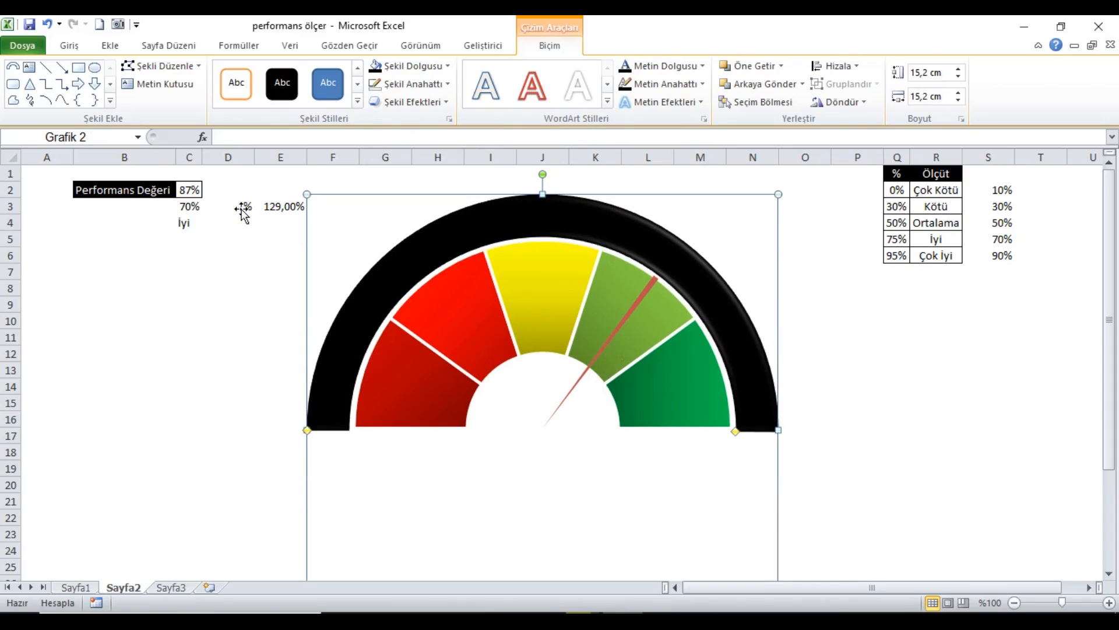
{"action": "left_click", "coordinate": [210, 211]}
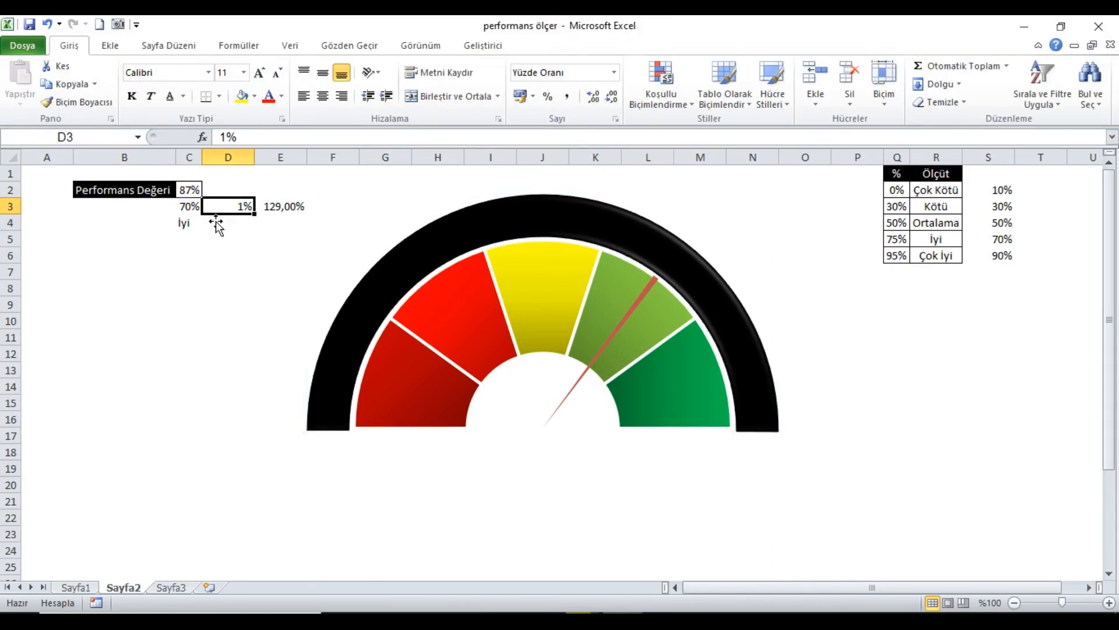
{"action": "type", "text": "5"}
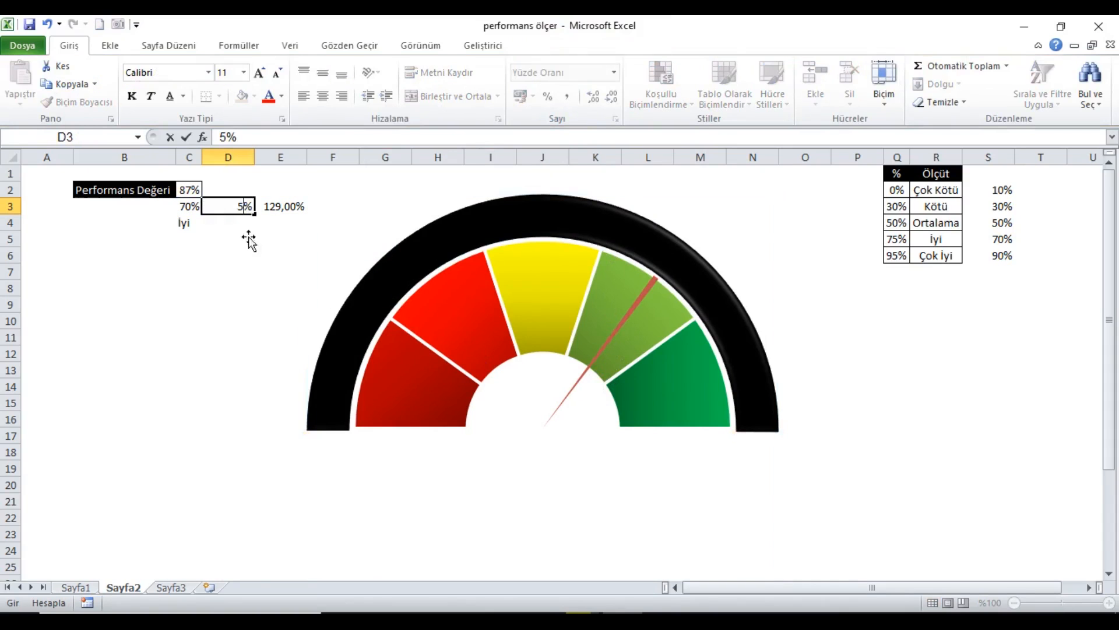
{"action": "left_click", "coordinate": [189, 239]}
- Try a solid fill on the entire needle pie series and undo it
{"action": "left_click", "coordinate": [635, 331]}
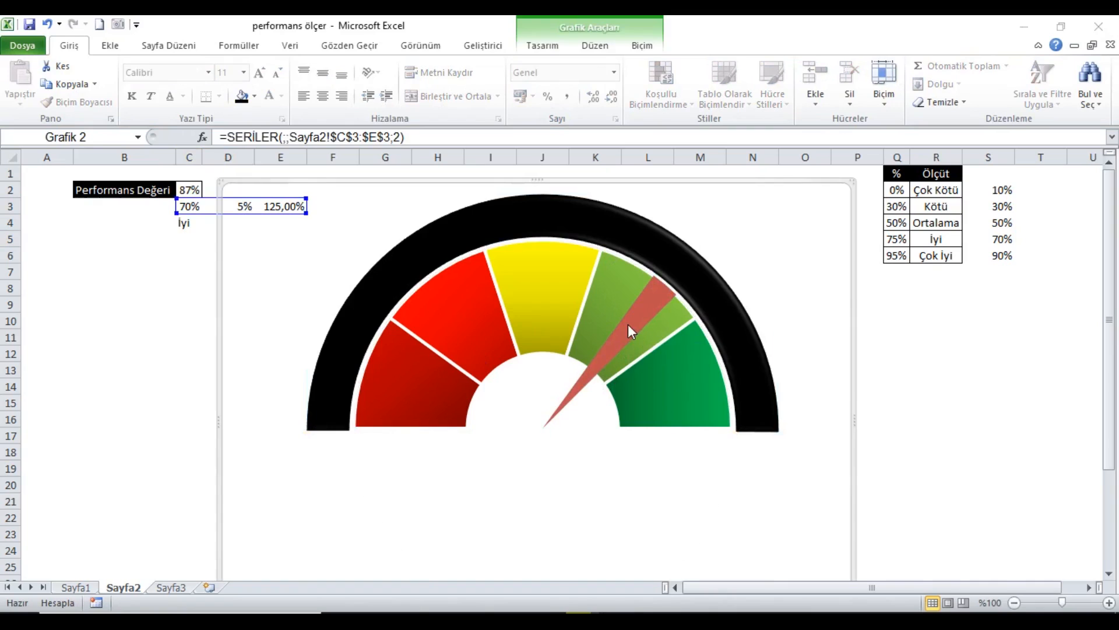
{"action": "left_click", "coordinate": [640, 330]}
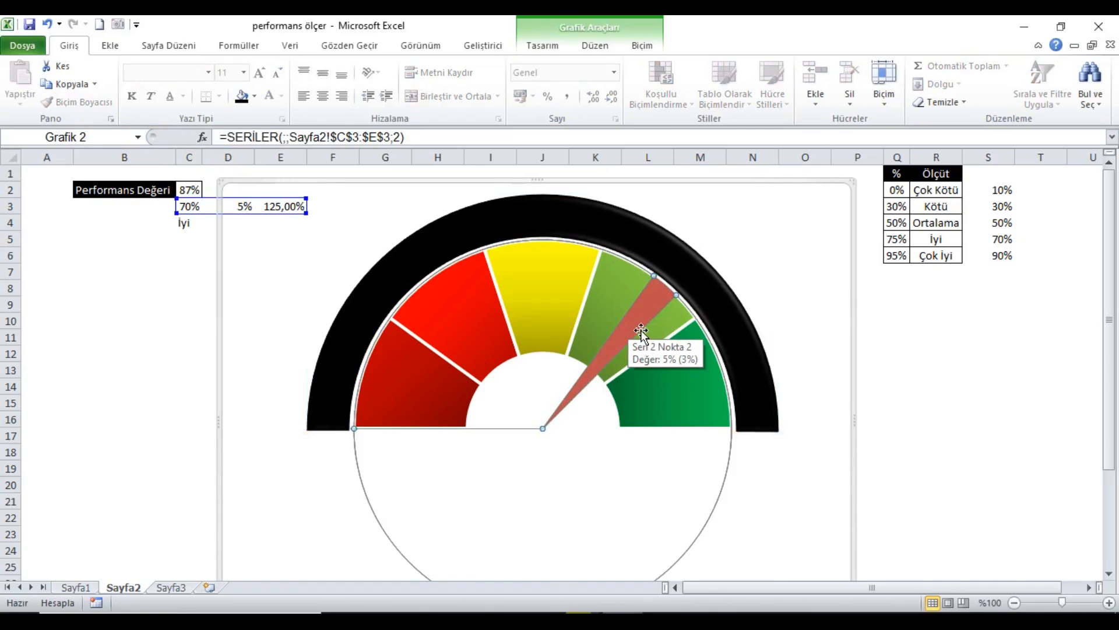
{"action": "double_click", "coordinate": [641, 332]}
{"action": "left_click", "coordinate": [408, 152]}
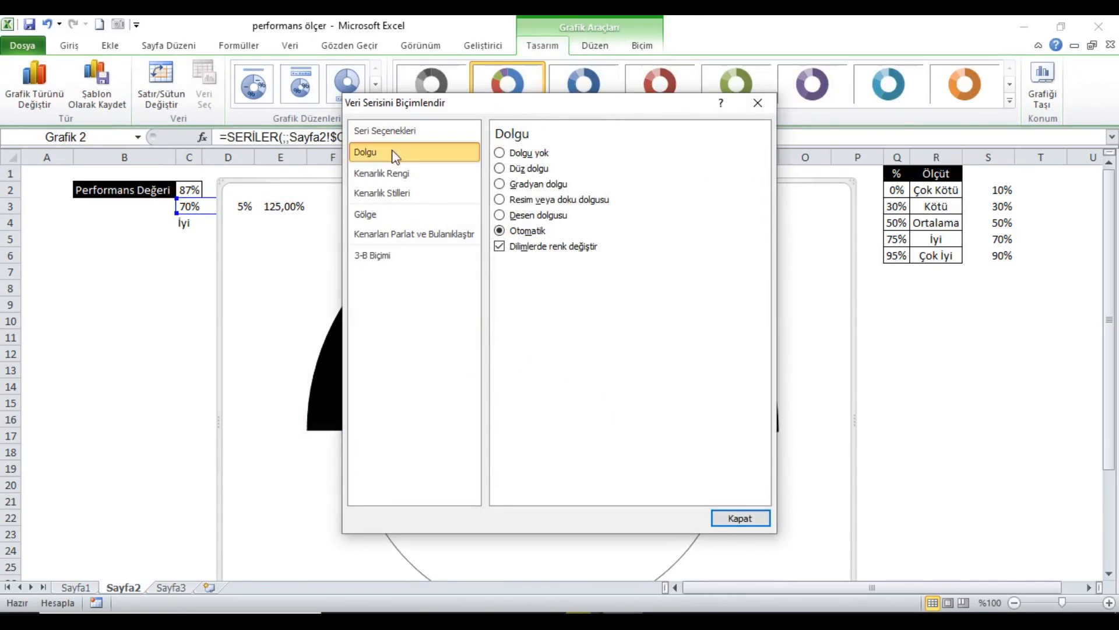
{"action": "left_click", "coordinate": [528, 168]}
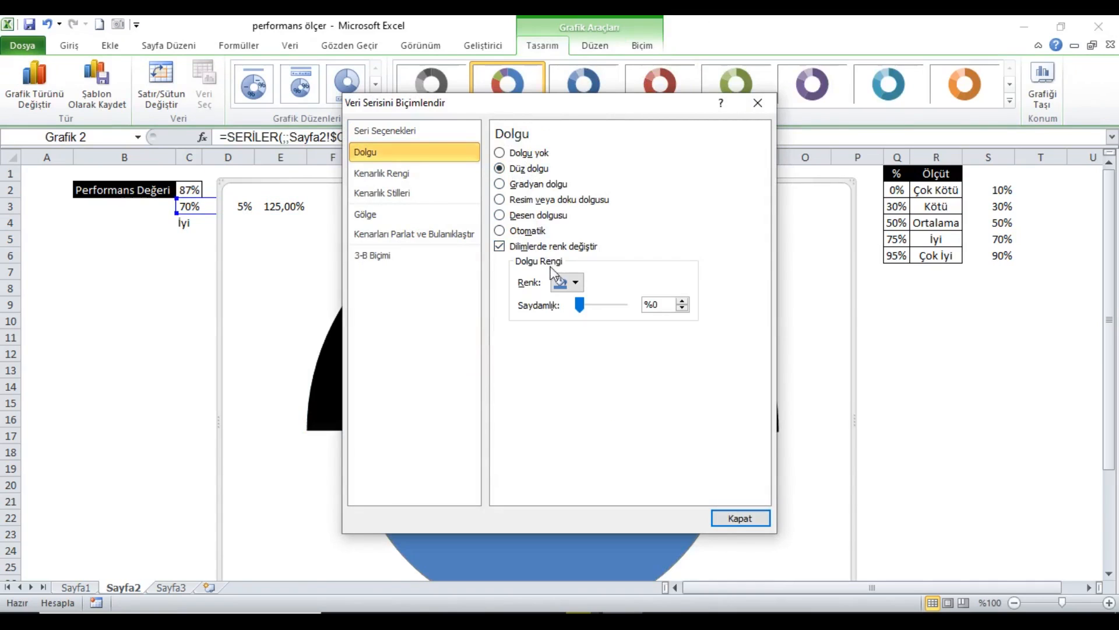
{"action": "left_click", "coordinate": [576, 282]}
{"action": "left_click", "coordinate": [758, 103]}
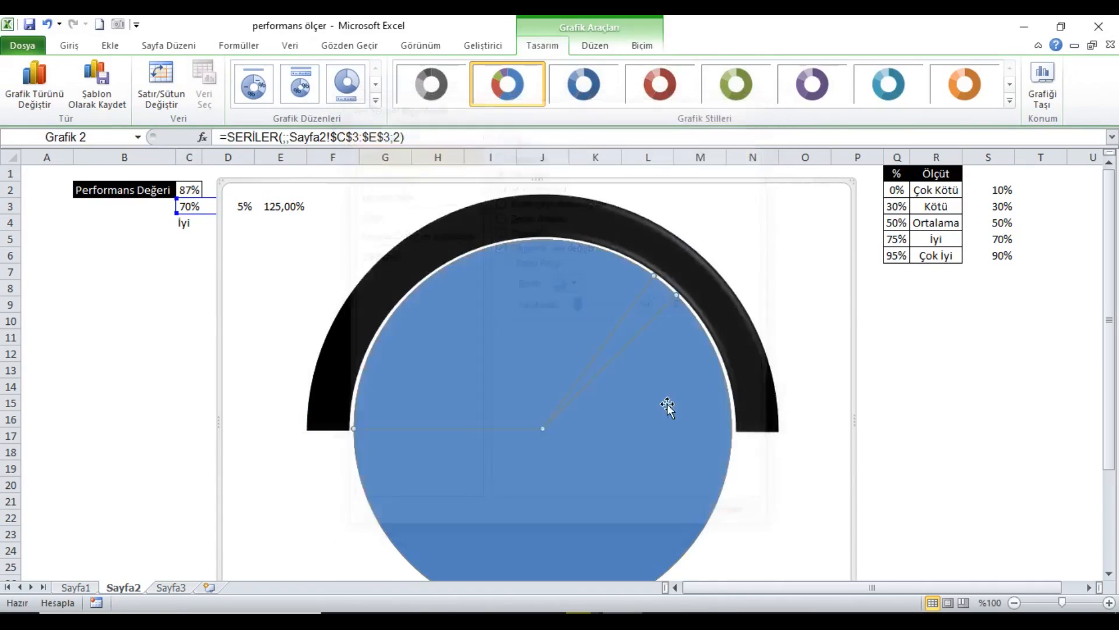
{"action": "left_click", "coordinate": [47, 23]}
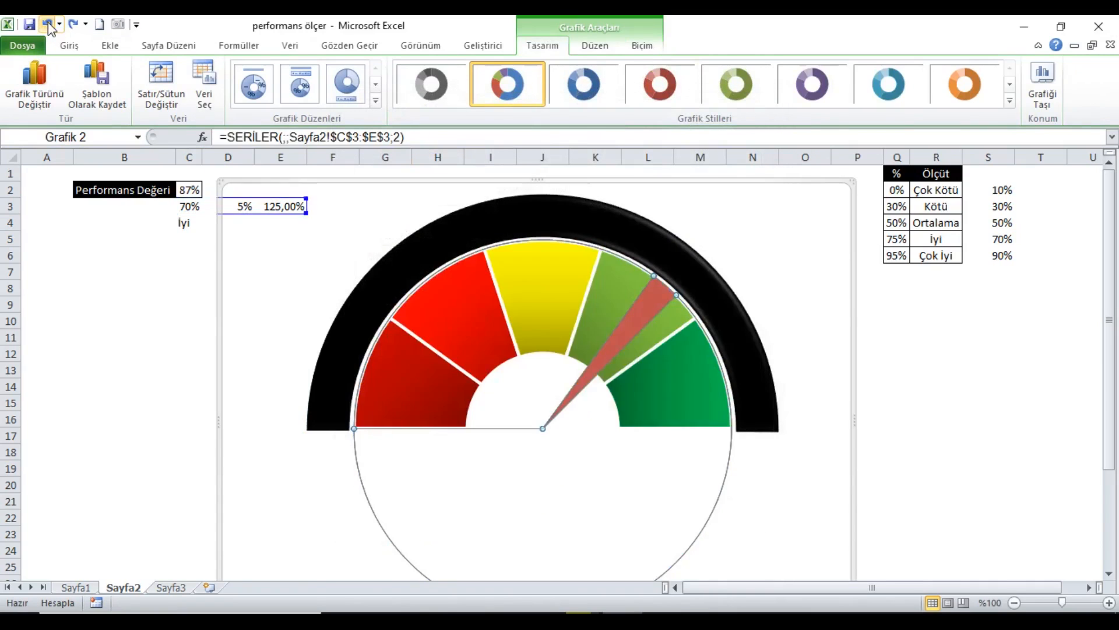
- Give only the narrow needle slice of the pie series a solid black fill
{"action": "left_click", "coordinate": [616, 365]}
{"action": "double_click", "coordinate": [617, 365]}
{"action": "left_click", "coordinate": [397, 152]}
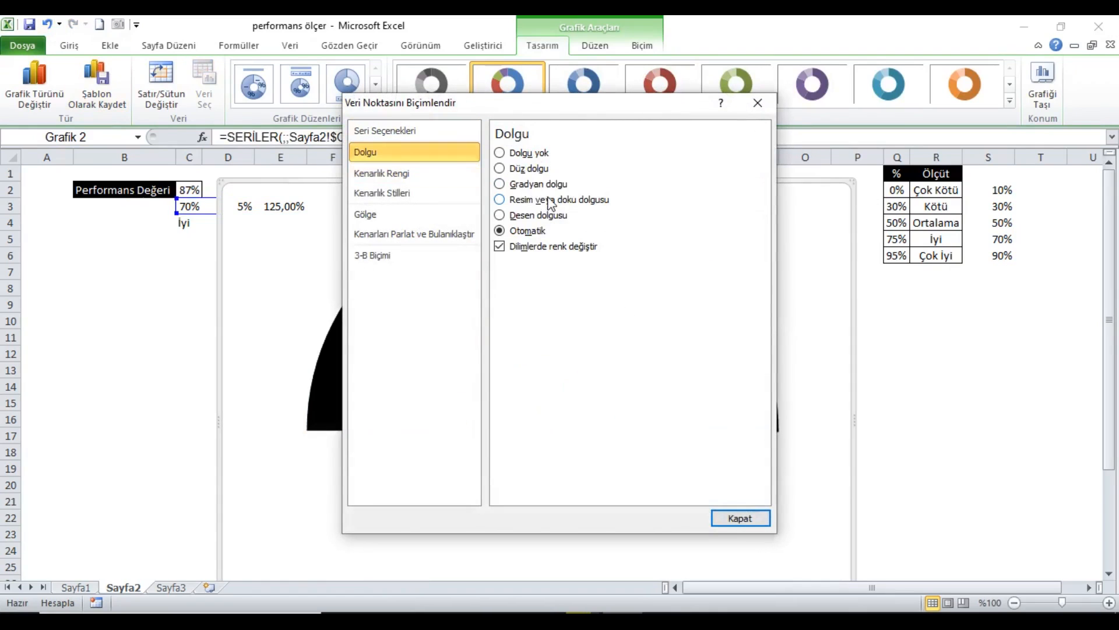
{"action": "left_click", "coordinate": [529, 168]}
{"action": "left_click", "coordinate": [574, 282]}
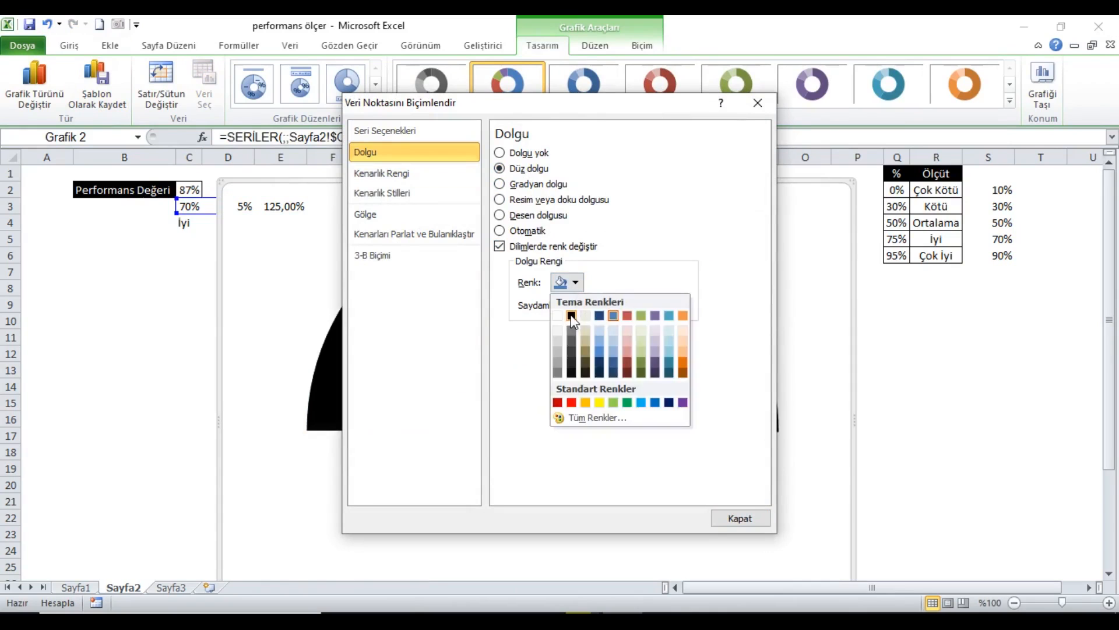
{"action": "left_click", "coordinate": [668, 438]}
{"action": "left_click", "coordinate": [741, 519]}
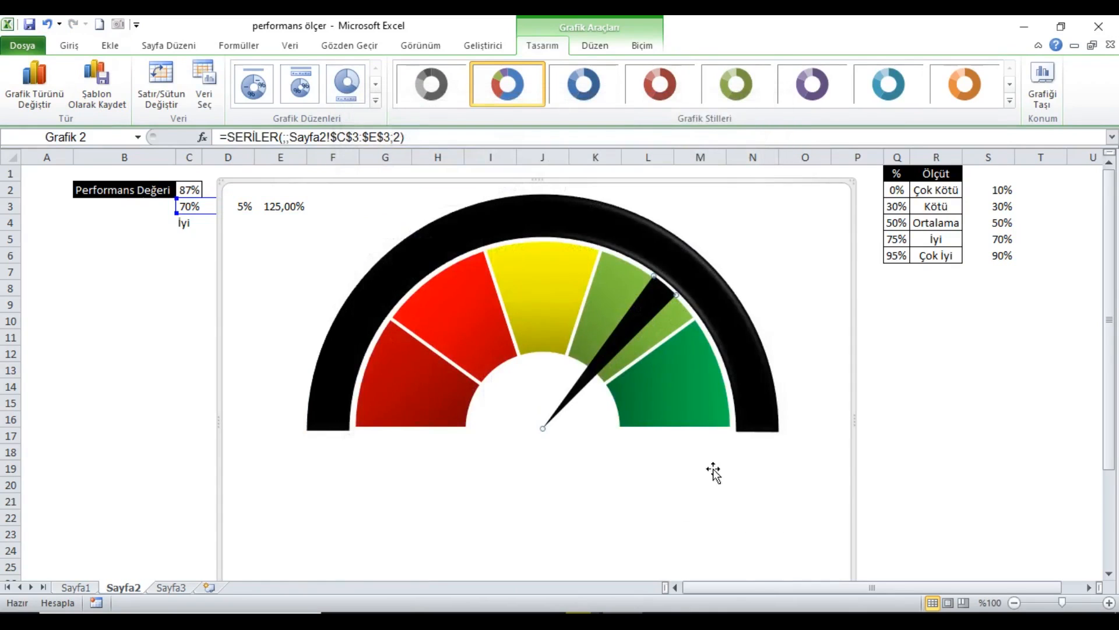
- Set the needle width value in D3 to 1%
{"action": "left_click", "coordinate": [173, 211]}
{"action": "key", "text": "Right"}
{"action": "key", "text": "Right"}
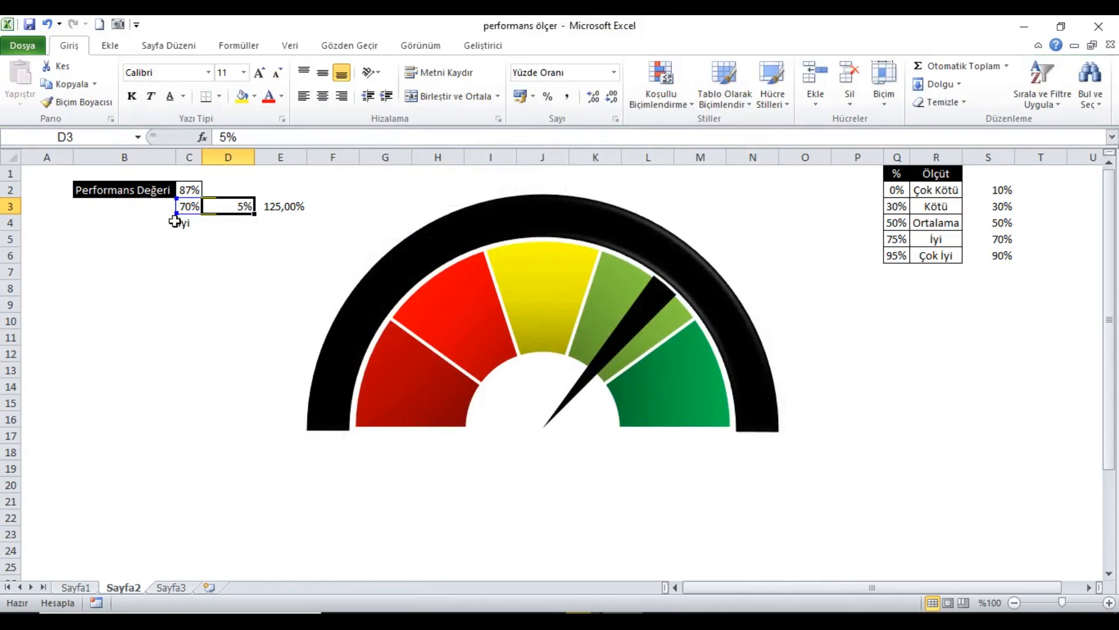
{"action": "type", "text": "1"}
{"action": "key", "text": "Return"}
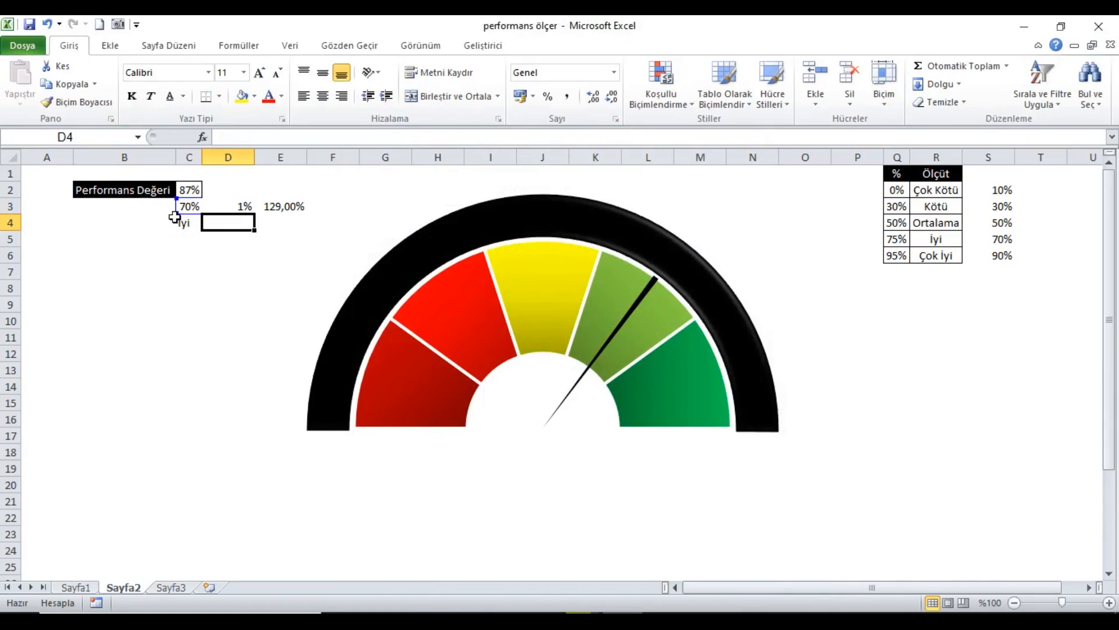
- Insert a 2,54 cm circle and place it at the gauge's centre over the needle's base
{"action": "left_click", "coordinate": [190, 192]}
{"action": "left_click", "coordinate": [110, 46]}
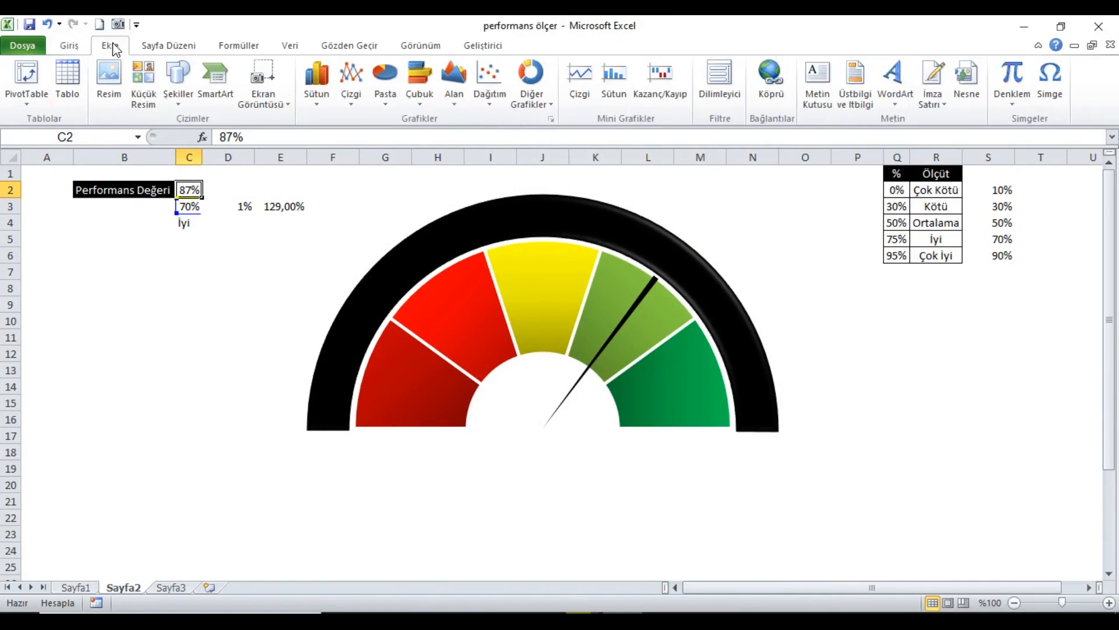
{"action": "left_click", "coordinate": [187, 104]}
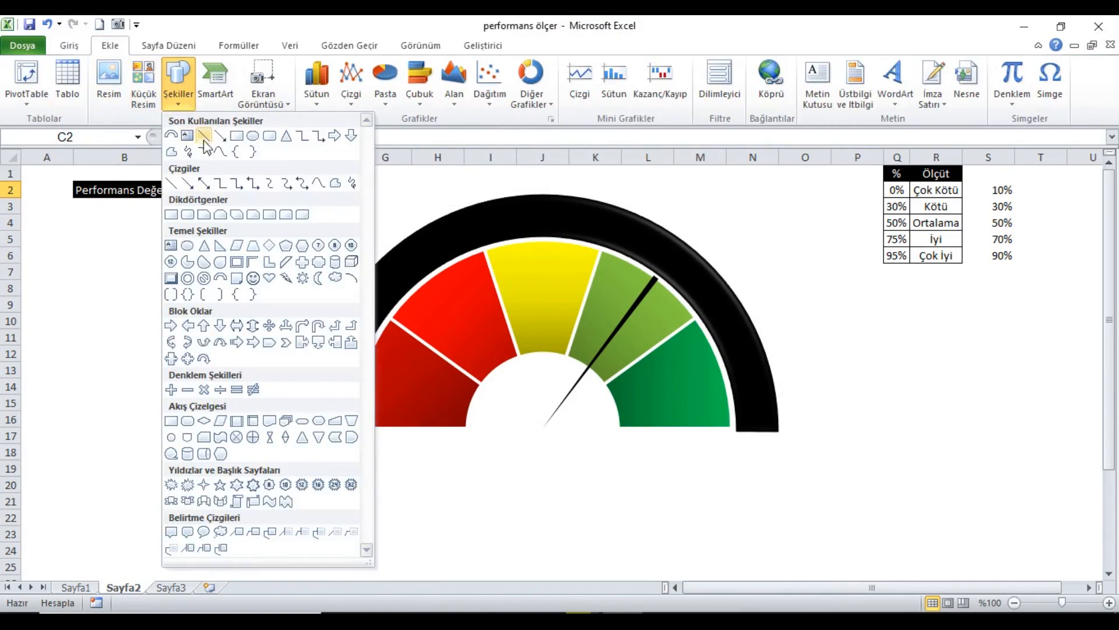
{"action": "left_click", "coordinate": [252, 136]}
{"action": "left_click", "coordinate": [135, 273]}
{"action": "left_click_drag", "start_coordinate": [173, 295], "coordinate": [547, 408]}
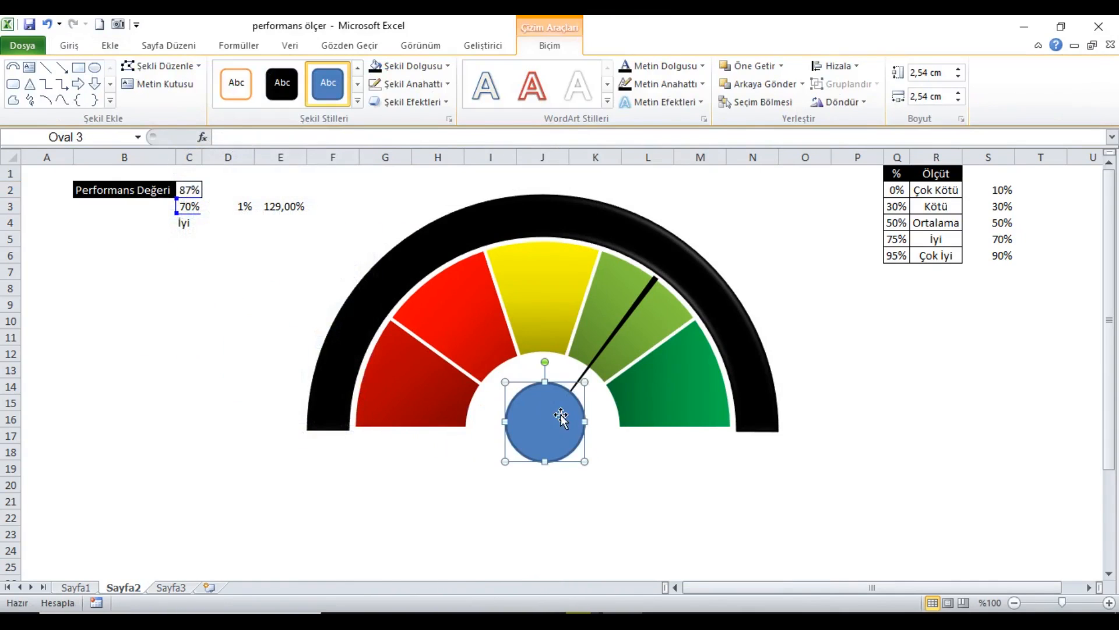
- Fill the centre circle with black and remove its outline
{"action": "left_click", "coordinate": [422, 68]}
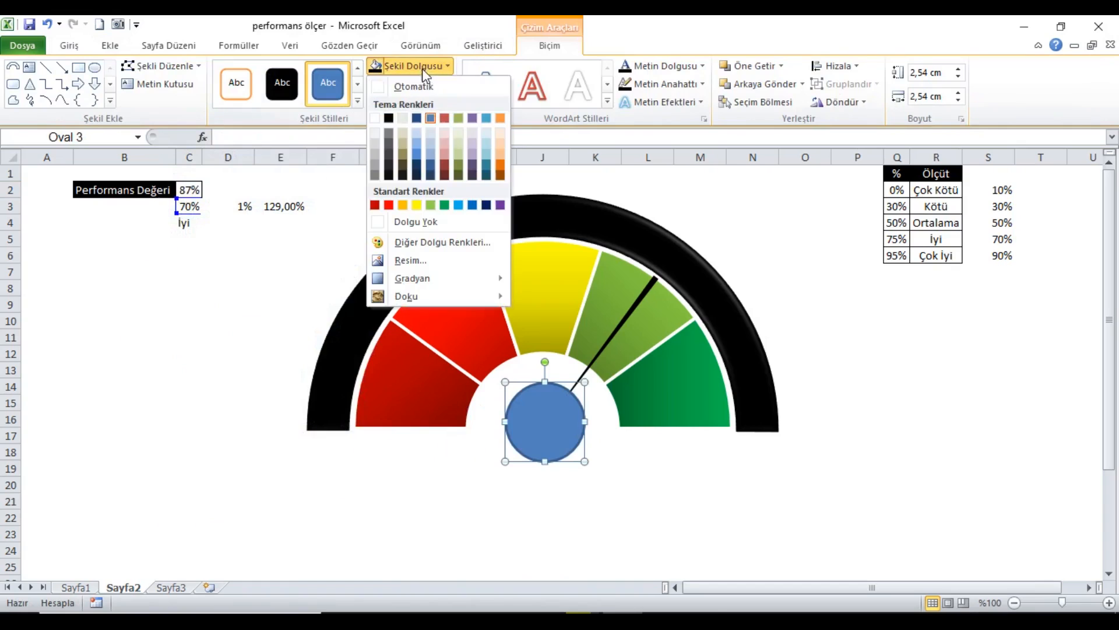
{"action": "left_click", "coordinate": [389, 118]}
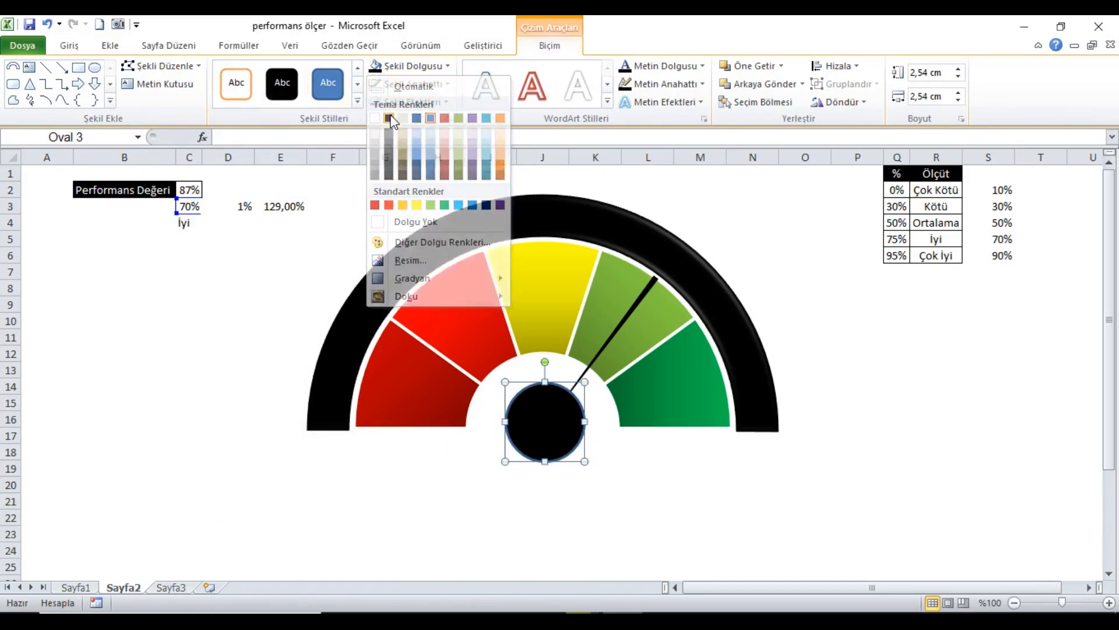
{"action": "left_click", "coordinate": [401, 84]}
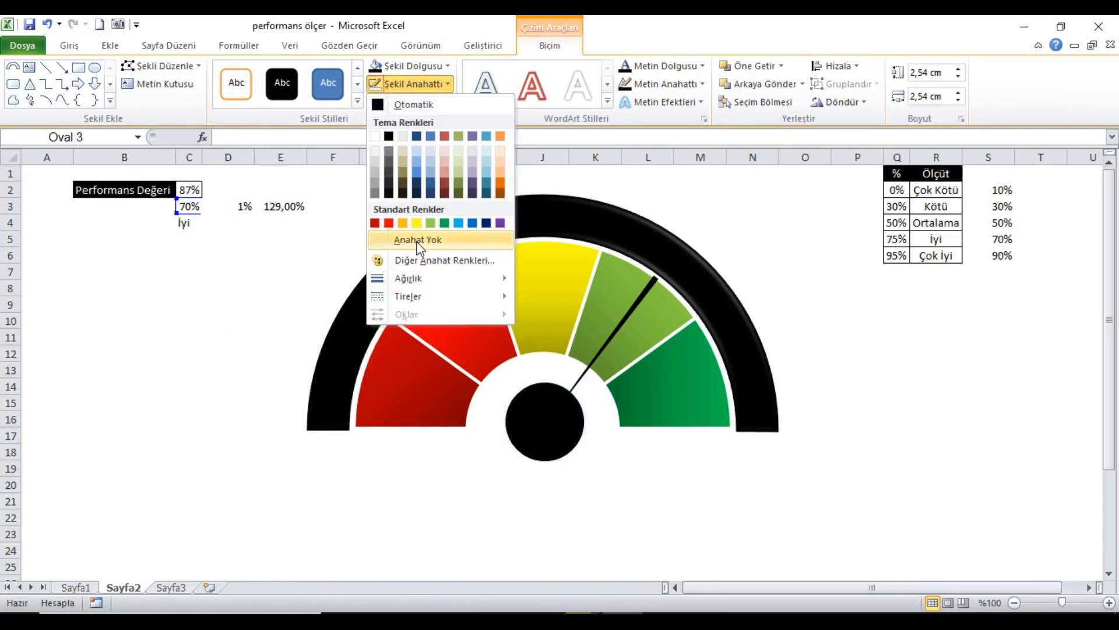
{"action": "left_click", "coordinate": [419, 245]}
- Apply the first preset (Önayar) shape effect to the centre circle and deselect it
{"action": "left_click", "coordinate": [411, 102]}
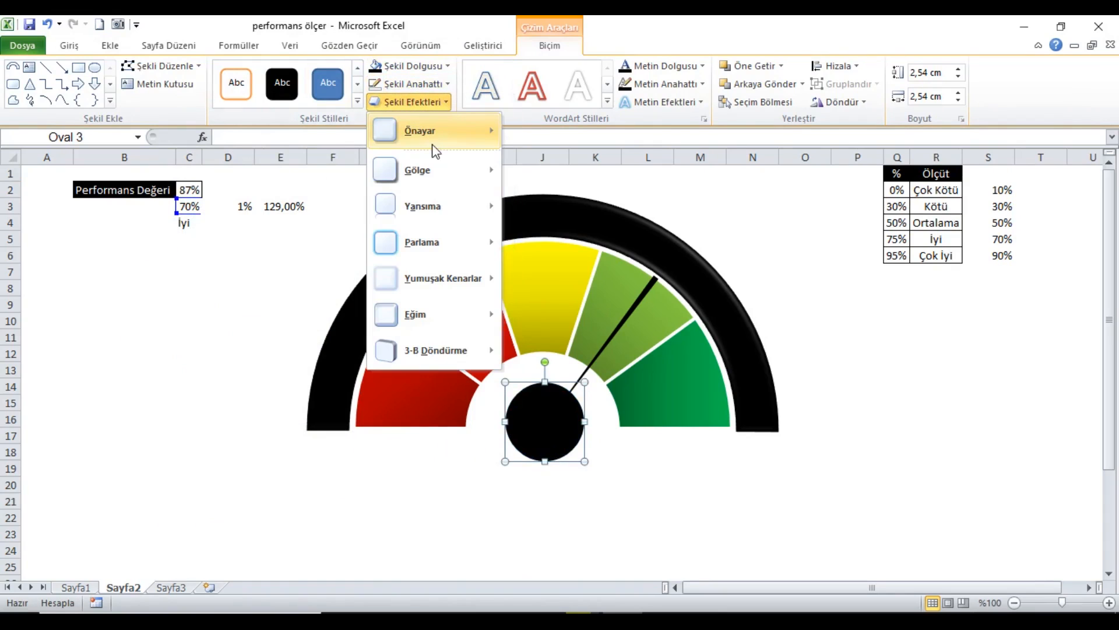
{"action": "mouse_move", "coordinate": [436, 144]}
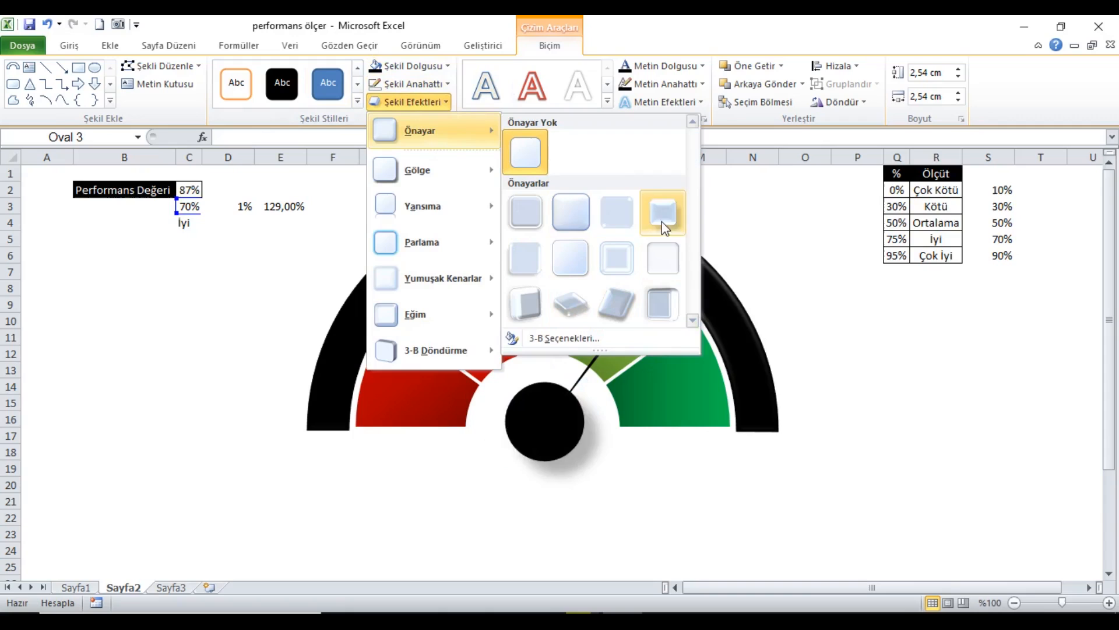
{"action": "left_click", "coordinate": [536, 214]}
{"action": "left_click", "coordinate": [198, 195]}
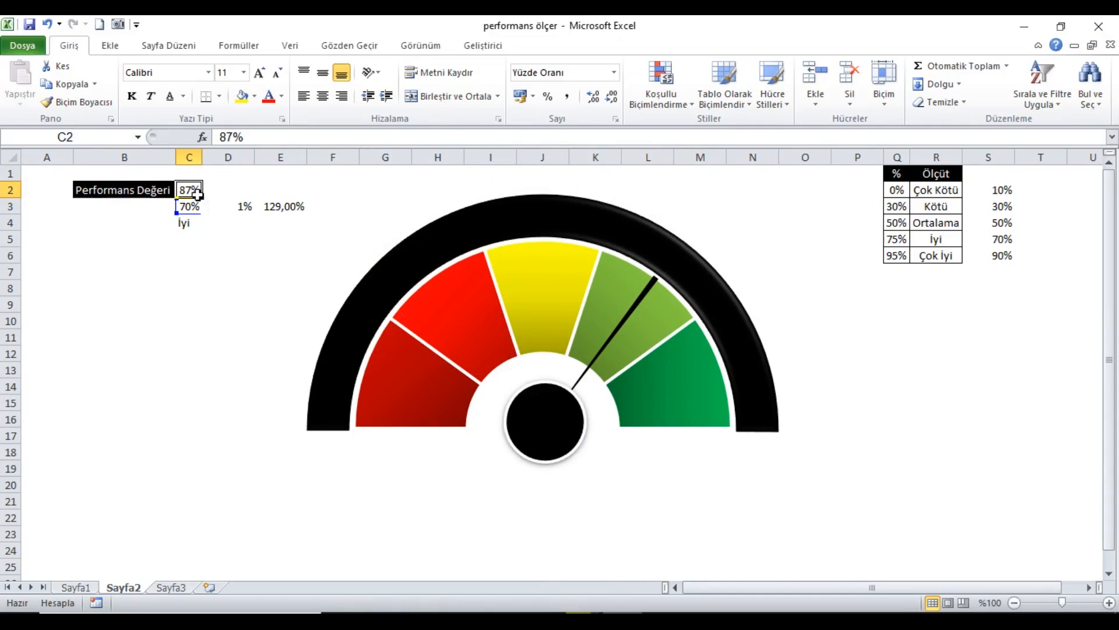
- Insert a text box reading "Çok Kötü" in the empty area below the Ölçüt table
{"action": "left_click", "coordinate": [110, 44]}
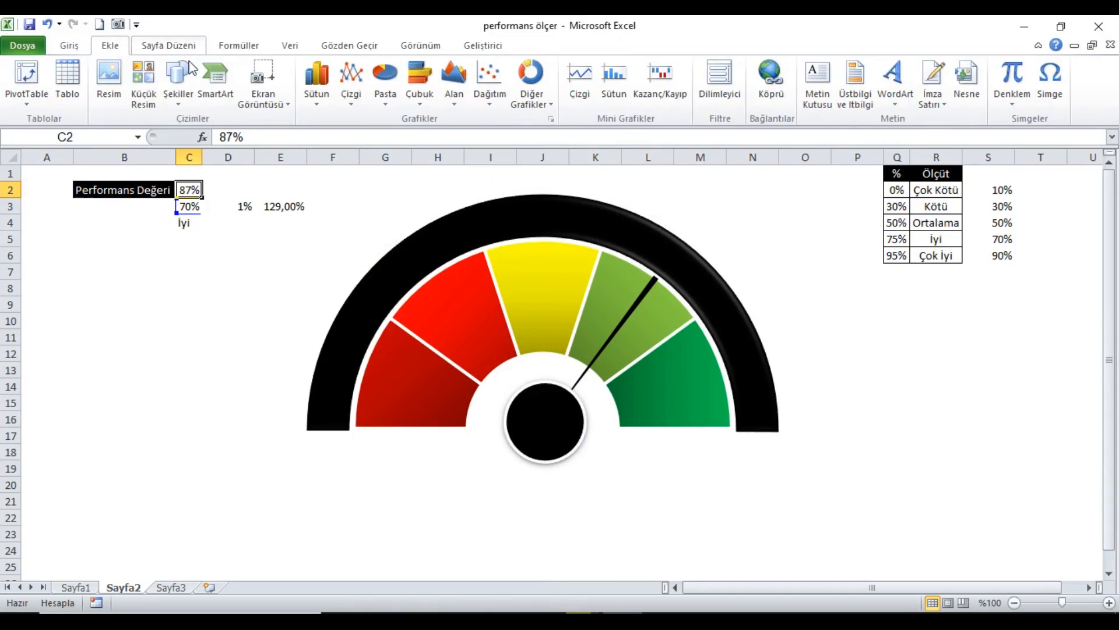
{"action": "left_click", "coordinate": [817, 79]}
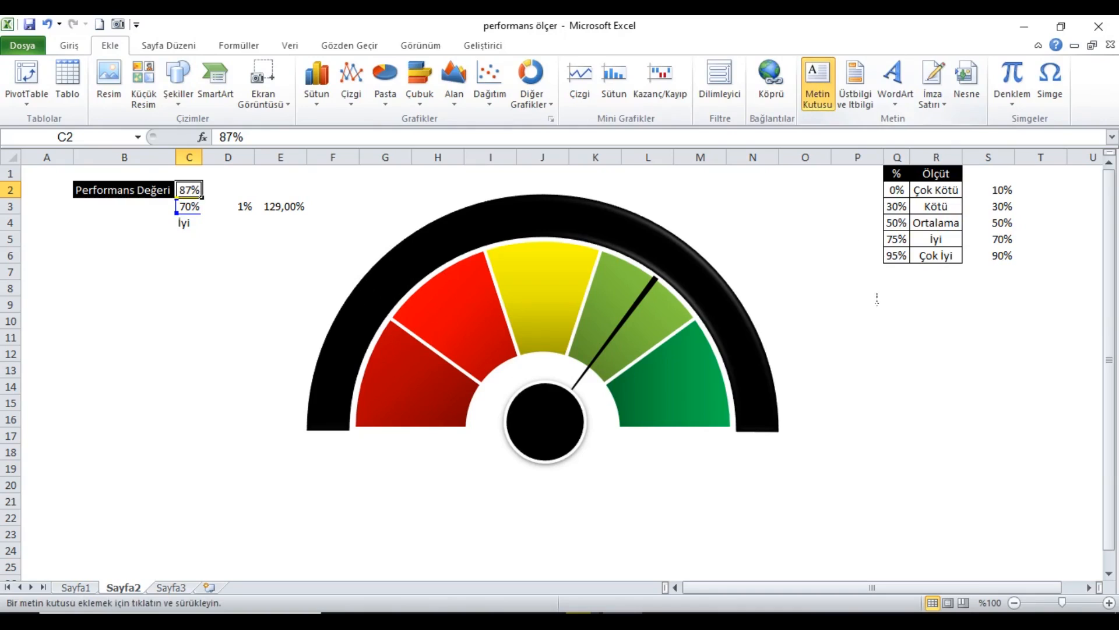
{"action": "left_click", "coordinate": [886, 338]}
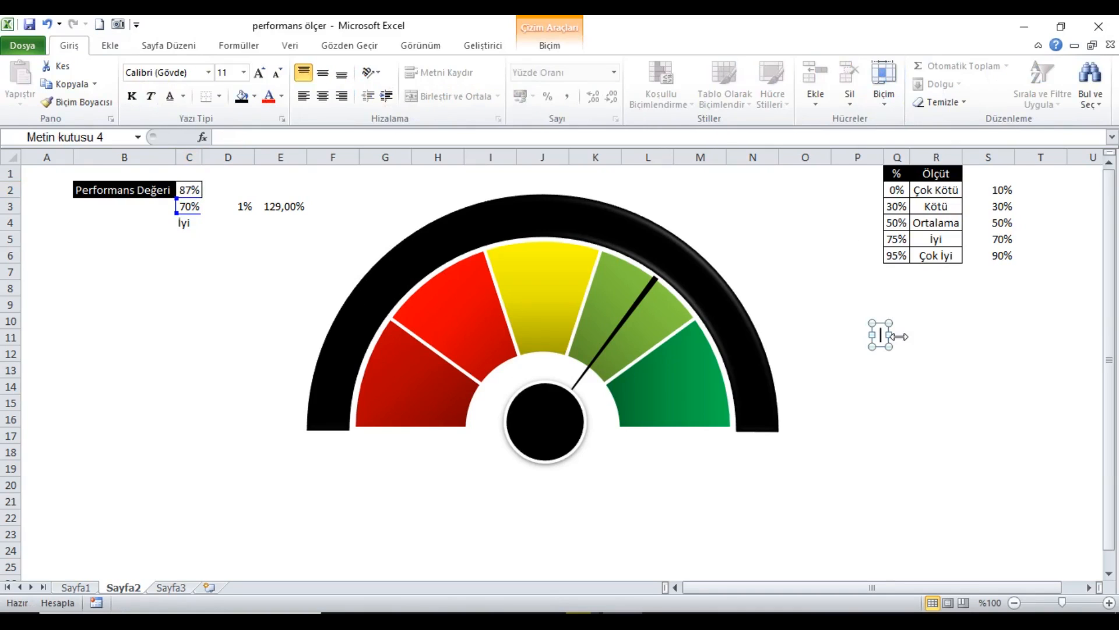
{"action": "type", "text": "Çok Kötü"}
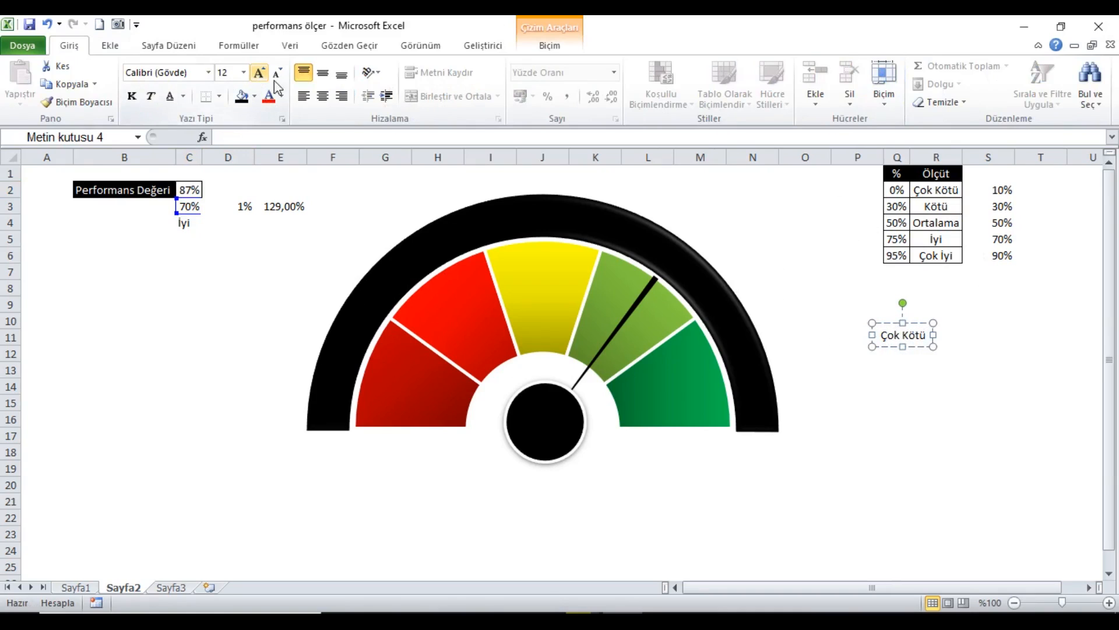
- Format the "Çok Kötü" text box with 18 pt bold white text
{"action": "left_click", "coordinate": [901, 347]}
{"action": "left_click", "coordinate": [261, 71]}
{"action": "left_click", "coordinate": [260, 72]}
{"action": "left_click", "coordinate": [261, 71]}
{"action": "left_click", "coordinate": [261, 72]}
{"action": "left_click", "coordinate": [132, 95]}
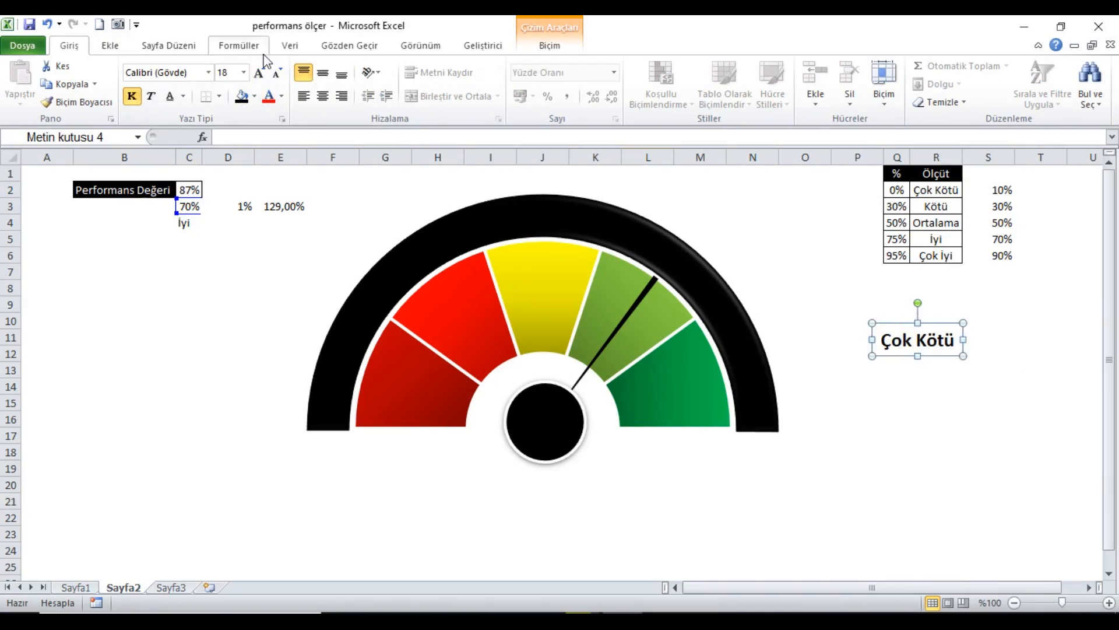
{"action": "left_click", "coordinate": [282, 97]}
{"action": "left_click", "coordinate": [270, 148]}
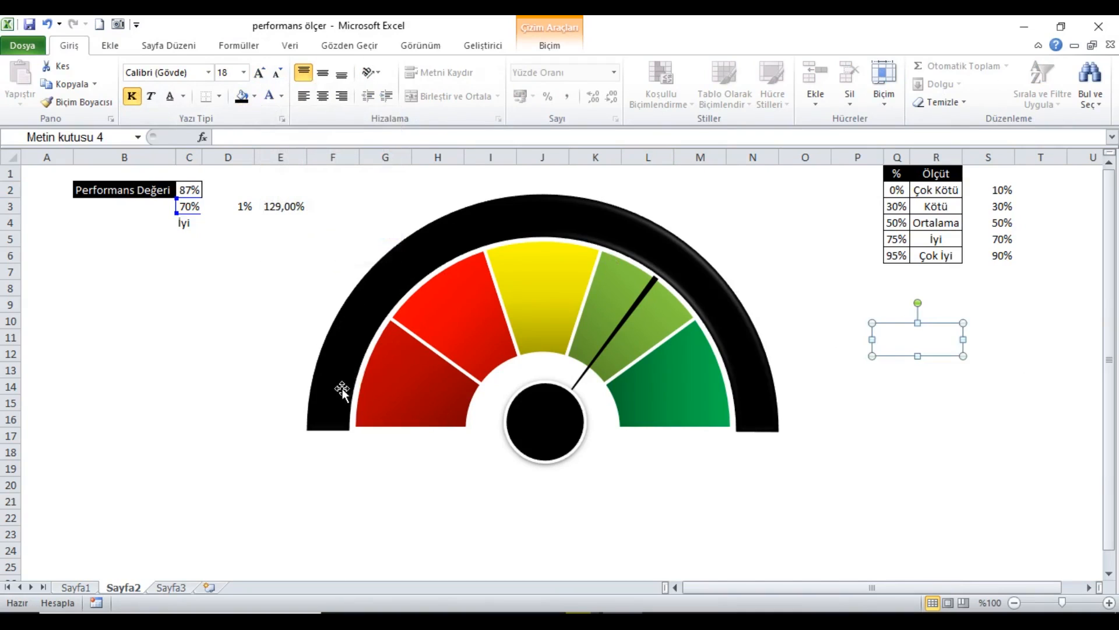
- Move the "Çok Kötü" label onto the black arc beside the dark red segment and rotate it to follow the curve
{"action": "left_click_drag", "start_coordinate": [902, 323], "coordinate": [327, 346]}
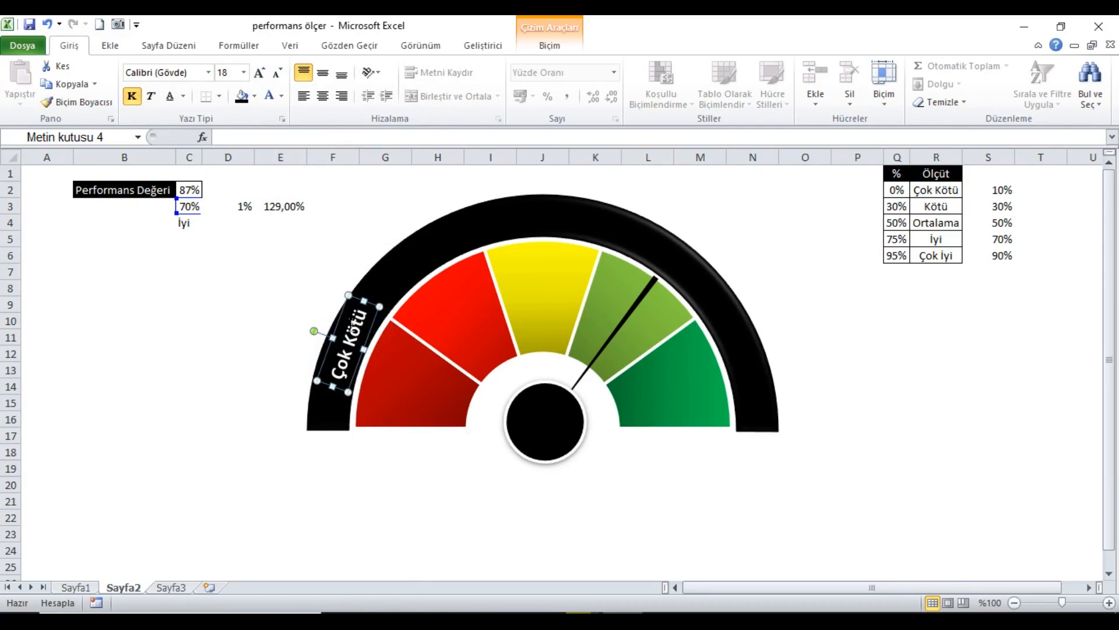
{"action": "left_click_drag", "start_coordinate": [351, 324], "coordinate": [343, 338]}
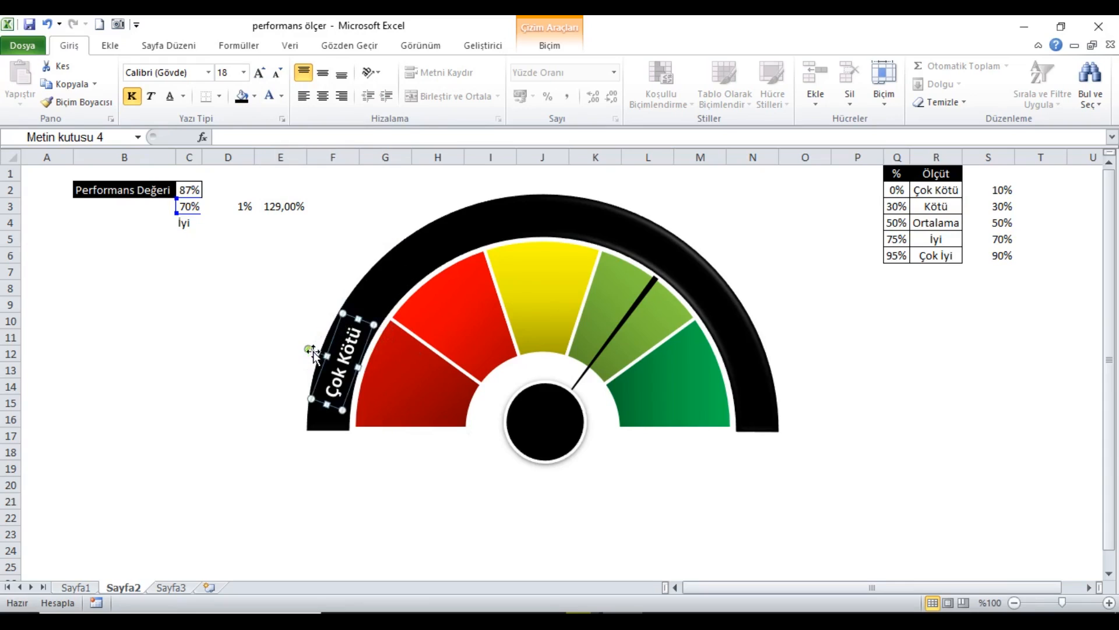
{"action": "left_click_drag", "start_coordinate": [312, 351], "coordinate": [313, 358]}
{"action": "left_click_drag", "start_coordinate": [356, 323], "coordinate": [356, 329]}
- Check the "Çok Kötü" label's alignment on the arc and fine-tune its rotation slightly
{"action": "left_click", "coordinate": [437, 325]}
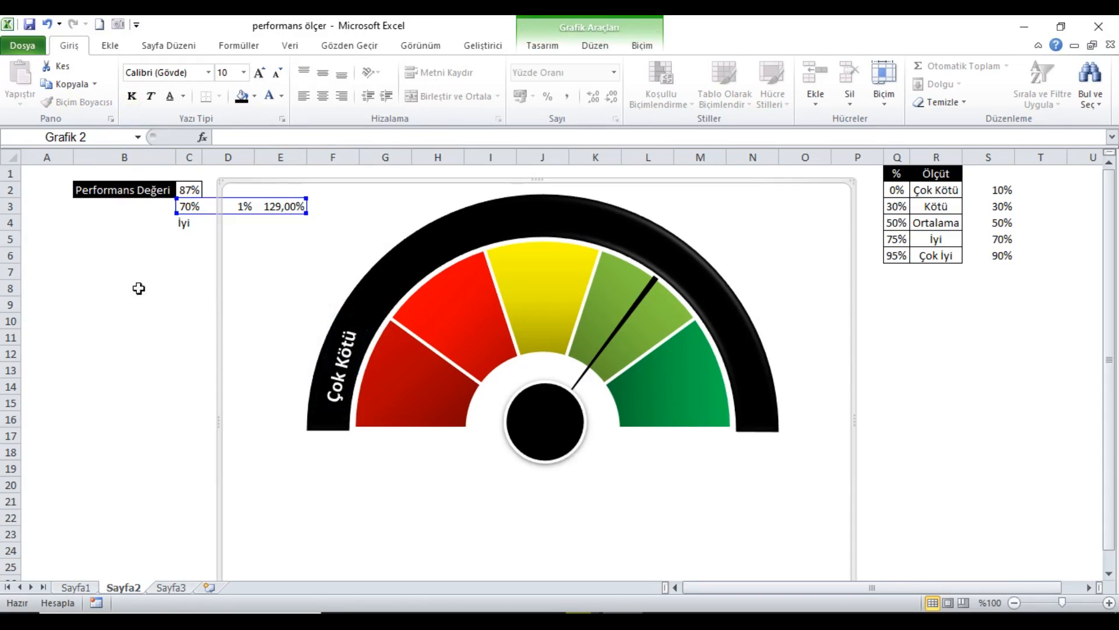
{"action": "left_click", "coordinate": [93, 277]}
{"action": "left_click", "coordinate": [322, 359]}
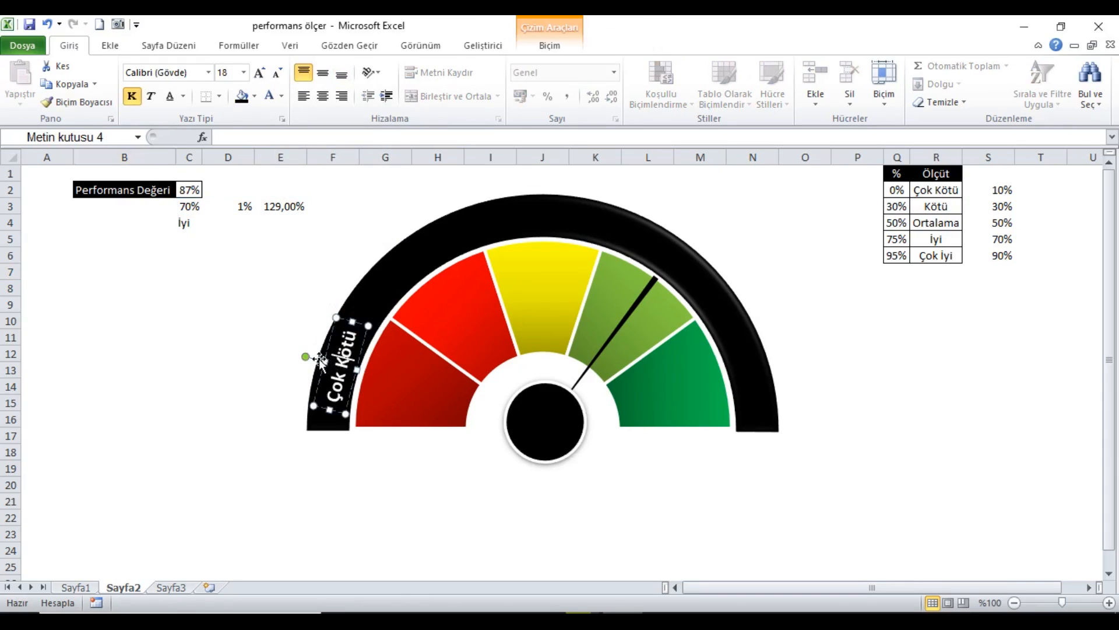
{"action": "left_click_drag", "start_coordinate": [306, 356], "coordinate": [304, 355]}
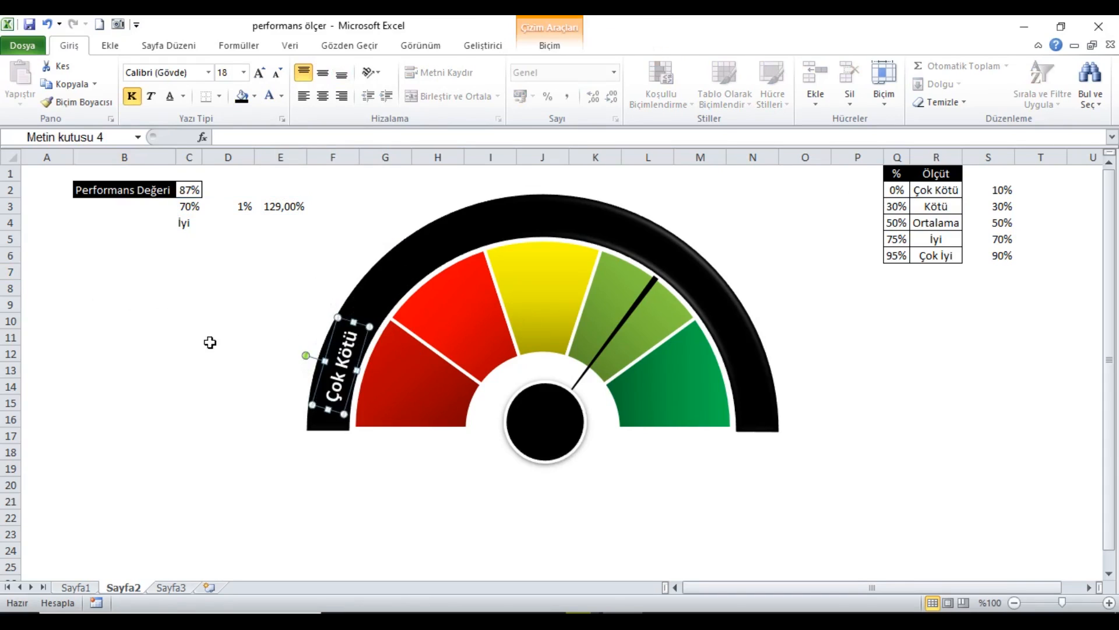
- Duplicate the "Çok Kötü" label onto the black arc beside the bright red segment and rotate the copy to follow the curve
{"action": "left_click", "coordinate": [172, 322]}
{"action": "left_click", "coordinate": [353, 364]}
{"action": "left_click", "coordinate": [412, 266]}
{"action": "left_click", "coordinate": [169, 271]}
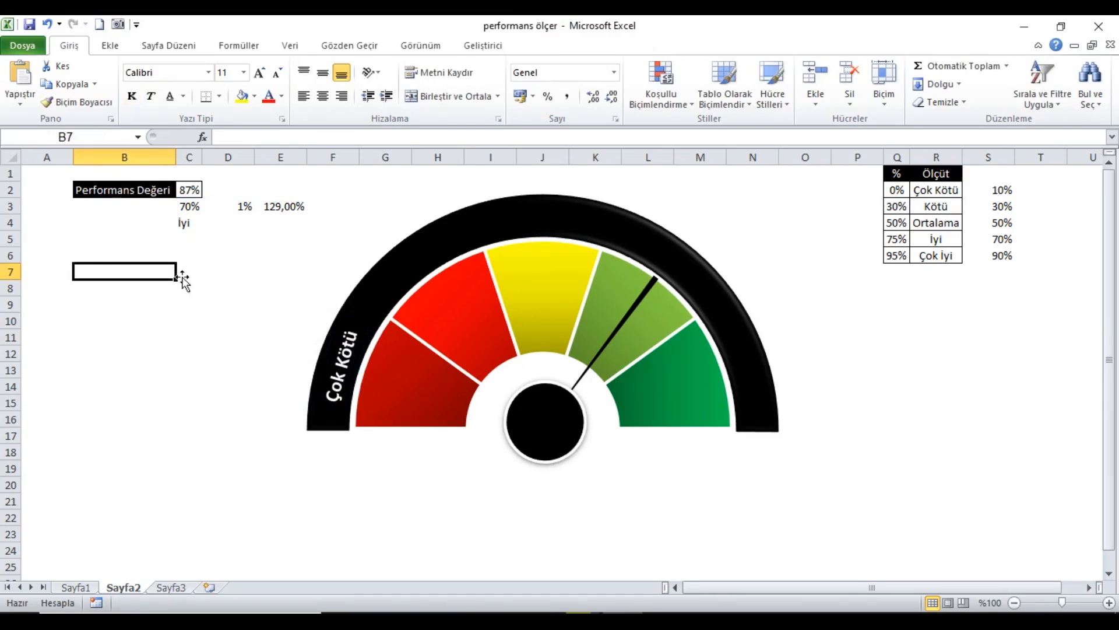
{"action": "key", "text": "ctrl+v"}
{"action": "left_click_drag", "start_coordinate": [90, 281], "coordinate": [389, 227]}
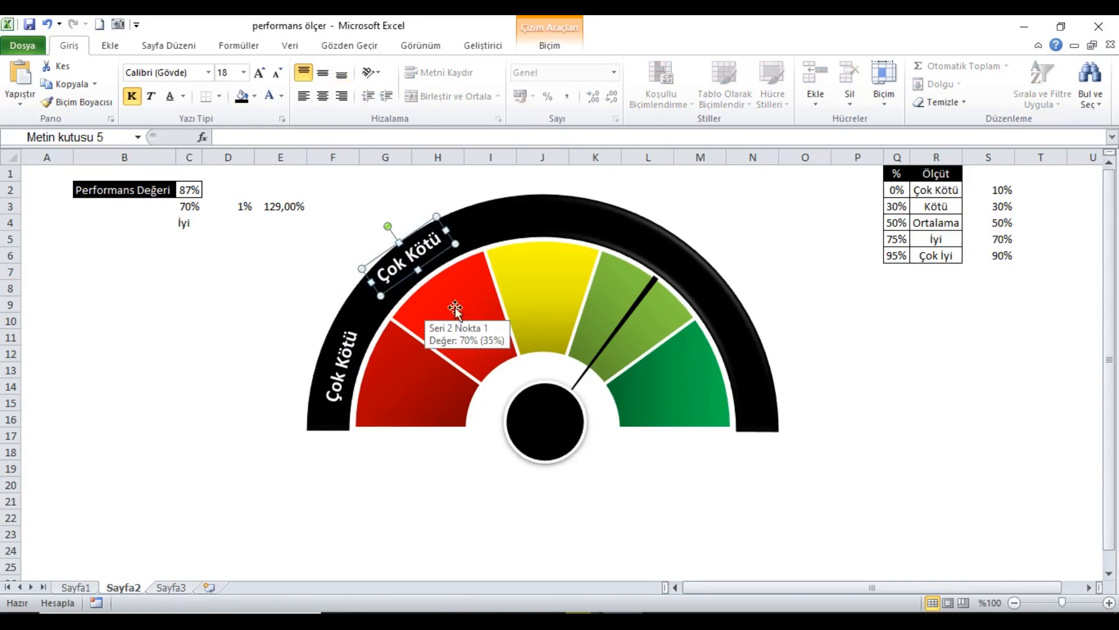
{"action": "mouse_move", "coordinate": [416, 240]}
{"action": "left_mouse_down"}
{"action": "mouse_move", "coordinate": [427, 248]}
{"action": "mouse_move", "coordinate": [399, 241]}
{"action": "left_mouse_up"}
- Change the text of the label copy beside the bright red segment to "Kötü"
{"action": "left_click", "coordinate": [420, 265]}
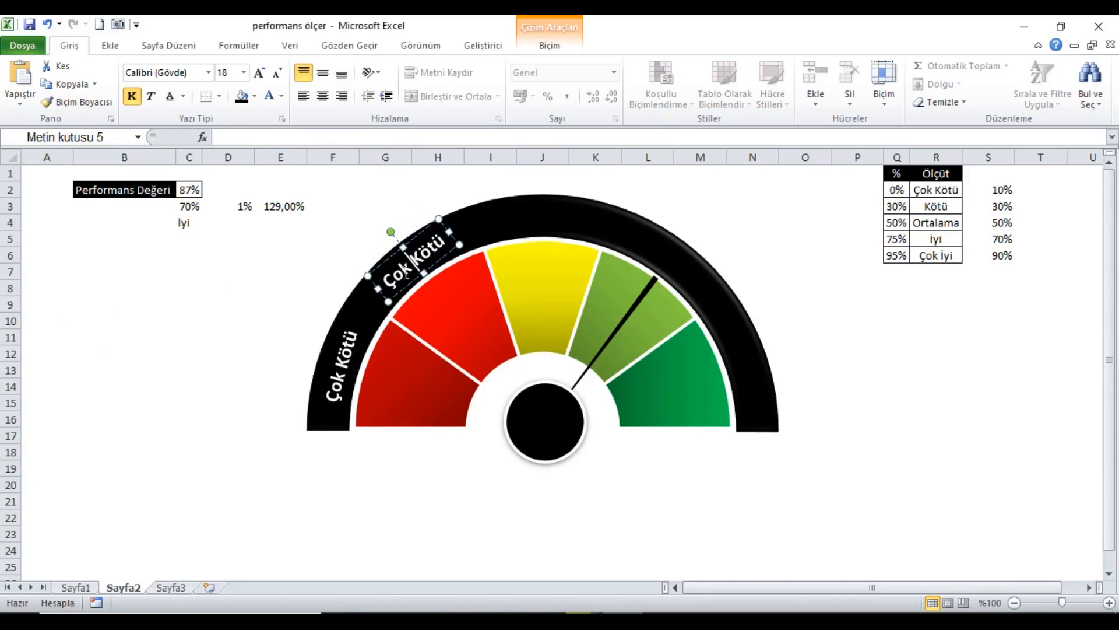
{"action": "key", "text": "BackSpace"}
{"action": "key", "text": "BackSpace"}
{"action": "key", "text": "BackSpace"}
{"action": "key", "text": "BackSpace"}
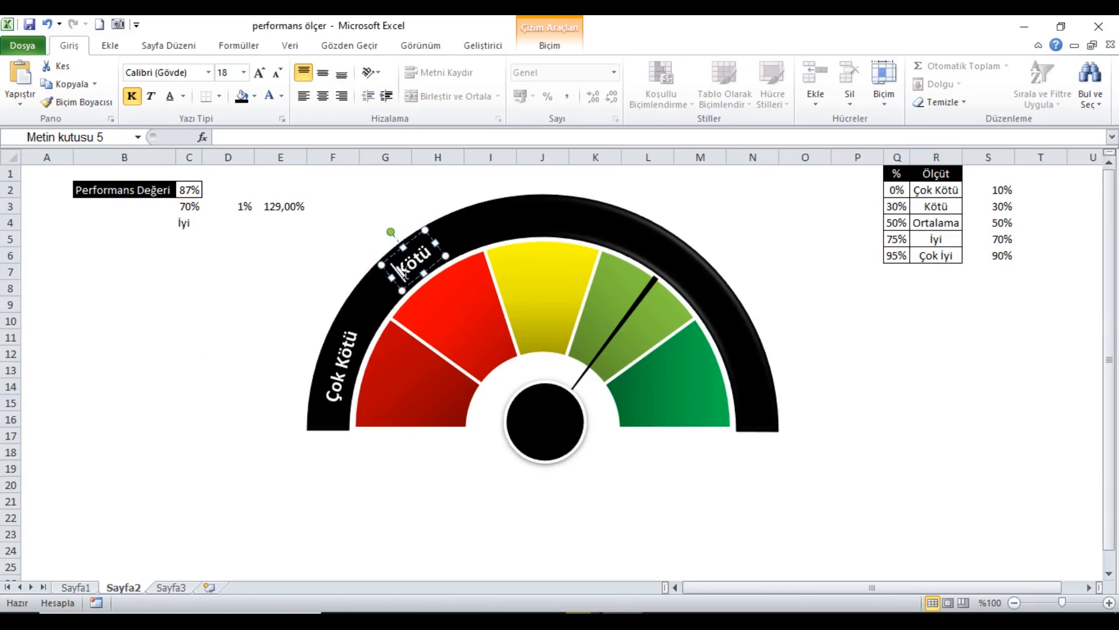
{"action": "left_click", "coordinate": [372, 207]}
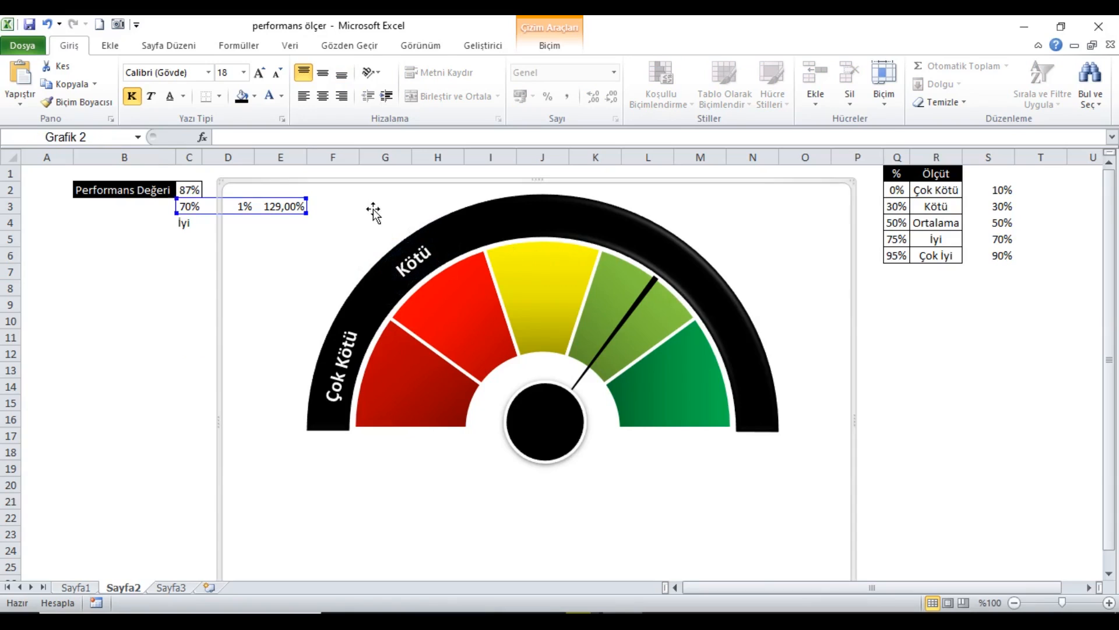
- Duplicate the "Kötü" label onto the arc above the yellow segment and rotate the copy to nearly horizontal
{"action": "left_click", "coordinate": [420, 262]}
{"action": "left_click", "coordinate": [416, 247]}
{"action": "left_click_drag", "start_coordinate": [416, 247], "coordinate": [541, 178]}
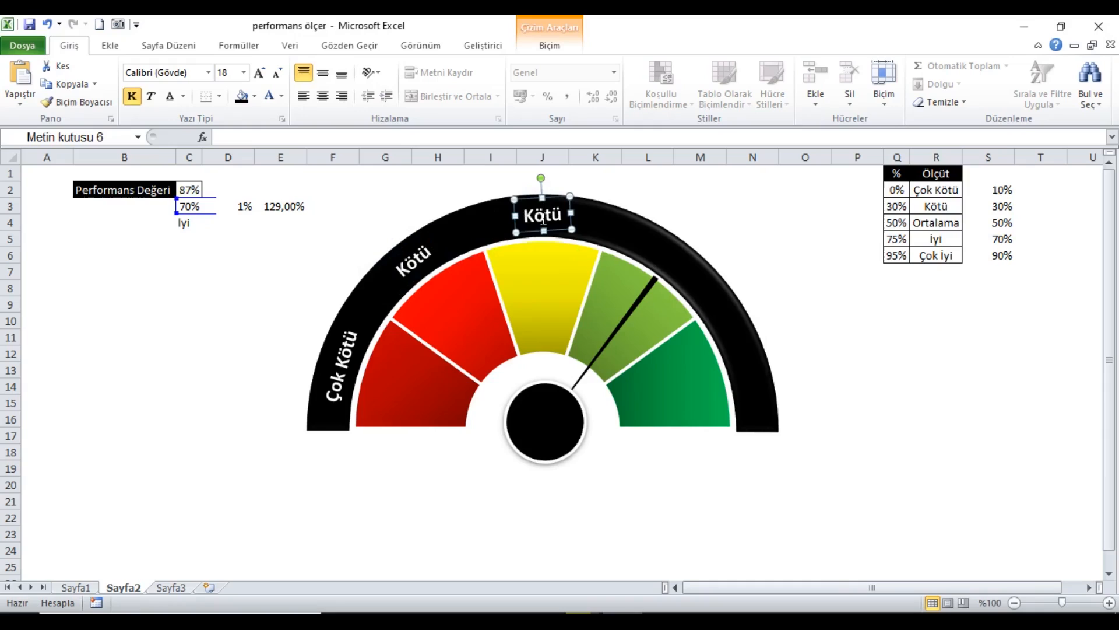
- Change the text of the label above the yellow segment to "Ortalama" and rotate it level
{"action": "left_click", "coordinate": [536, 224]}
{"action": "key", "text": "Delete"}
{"action": "key", "text": "Delete"}
{"action": "key", "text": "Delete"}
{"action": "key", "text": "Delete"}
{"action": "type", "text": "Ort"}
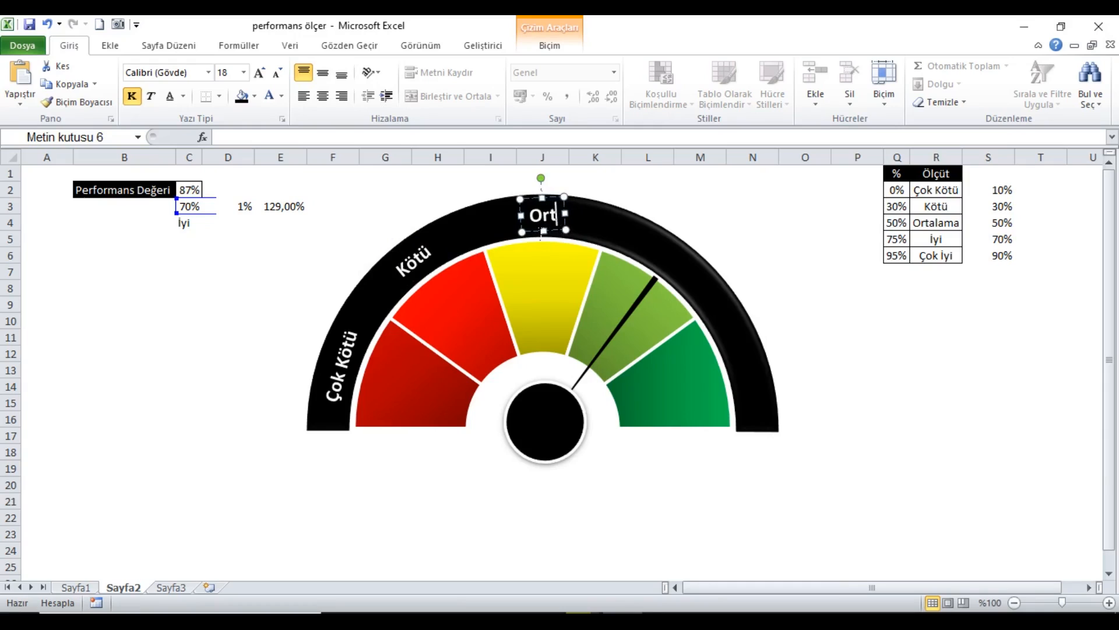
{"action": "type", "text": "alama"}
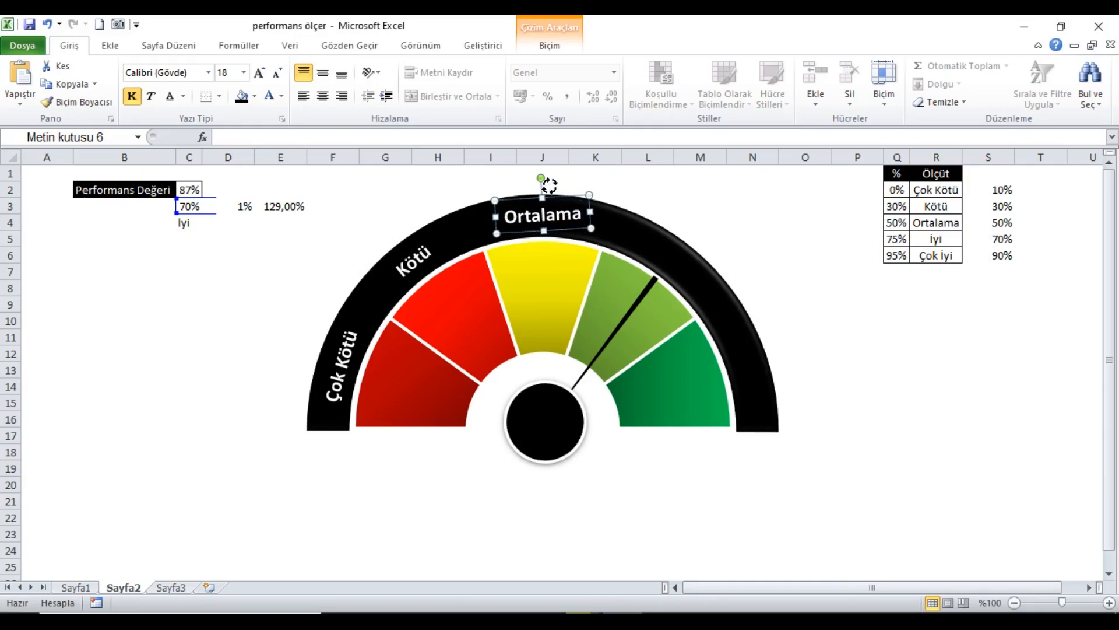
{"action": "left_click_drag", "start_coordinate": [542, 178], "coordinate": [551, 184]}
{"action": "left_click", "coordinate": [412, 197]}
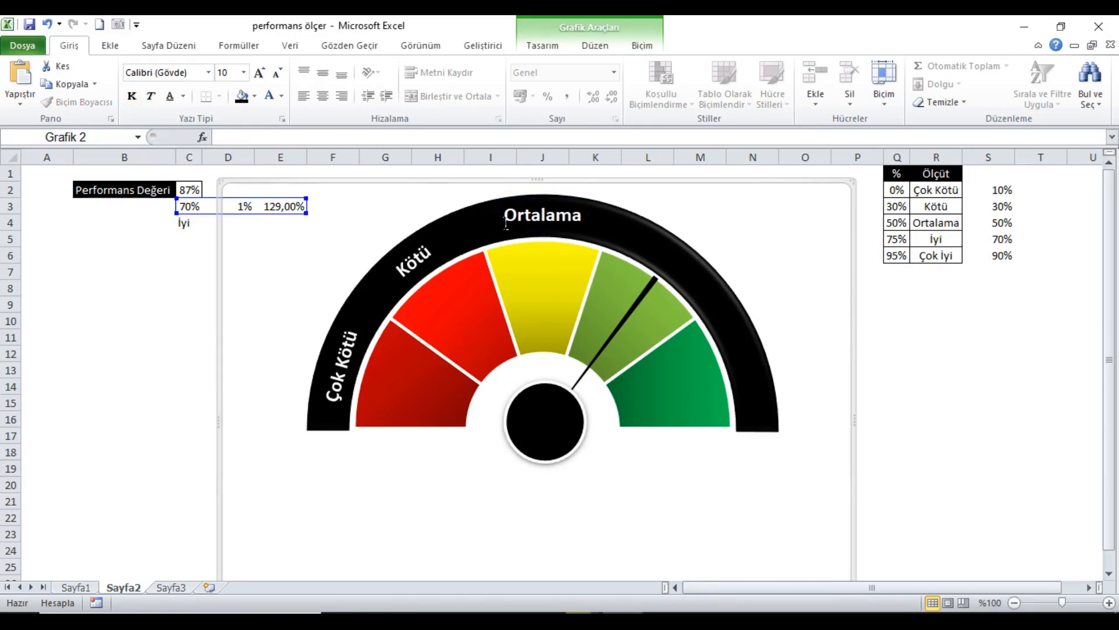
- Duplicate the "Ortalama" label onto the arc beside the light green segment and rotate the copy to follow the curve
{"action": "left_click", "coordinate": [544, 218]}
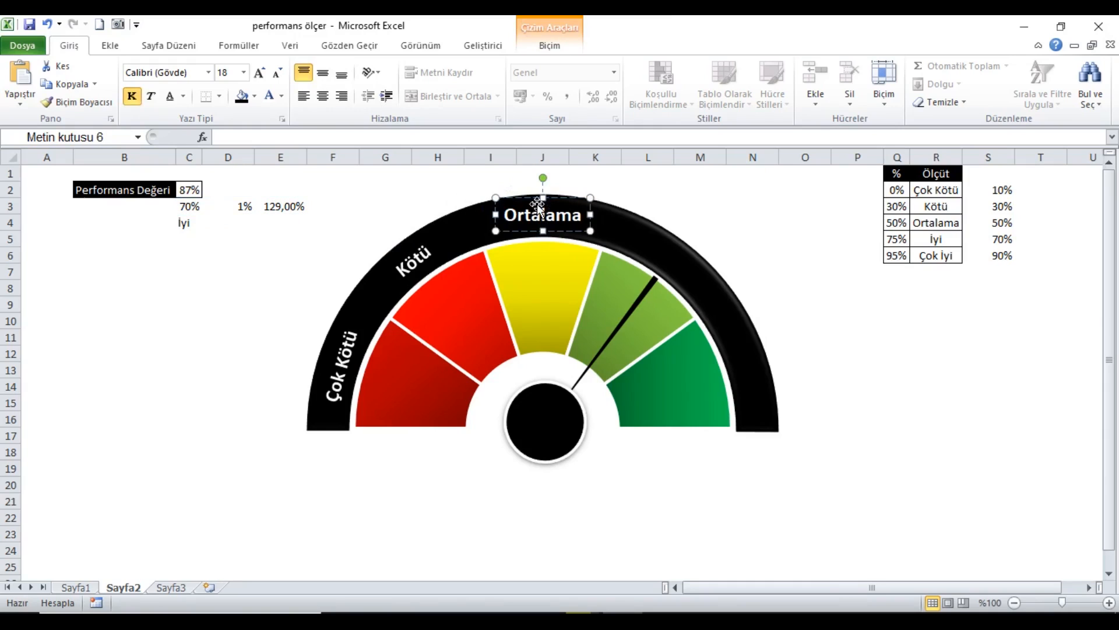
{"action": "left_click_drag", "start_coordinate": [541, 203], "coordinate": [710, 230]}
{"action": "left_click", "coordinate": [688, 244]}
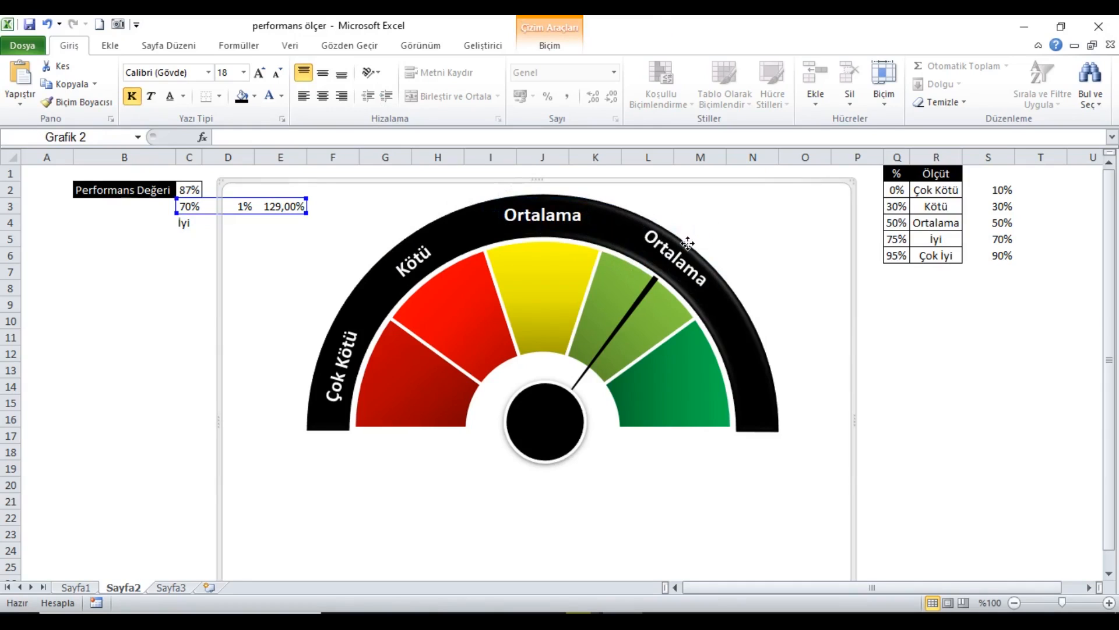
- Change the text of the label beside the light green segment to "İyi"
{"action": "left_click", "coordinate": [676, 240]}
{"action": "left_click_drag", "start_coordinate": [675, 239], "coordinate": [678, 242]}
{"action": "key", "text": "BackSpace"}
{"action": "key", "text": "BackSpace"}
{"action": "key", "text": "BackSpace"}
{"action": "key", "text": "BackSpace"}
{"action": "key", "text": "BackSpace"}
{"action": "key", "text": "BackSpace"}
{"action": "key", "text": "BackSpace"}
{"action": "key", "text": "BackSpace"}
{"action": "type", "text": "İyi"}
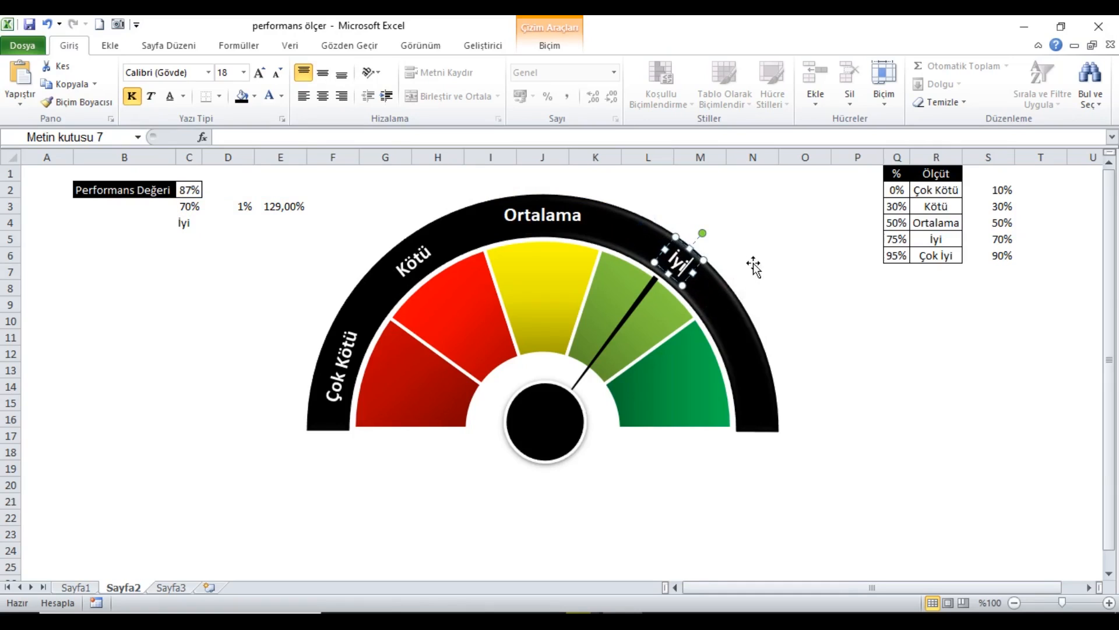
{"action": "left_click", "coordinate": [1028, 387]}
- Duplicate the "İyi" label onto the arc beside the dark green segment, rotated along the curve, and change its text to "Çok İyi"
{"action": "left_click", "coordinate": [692, 274]}
{"action": "left_click_drag", "start_coordinate": [692, 250], "coordinate": [793, 358]}
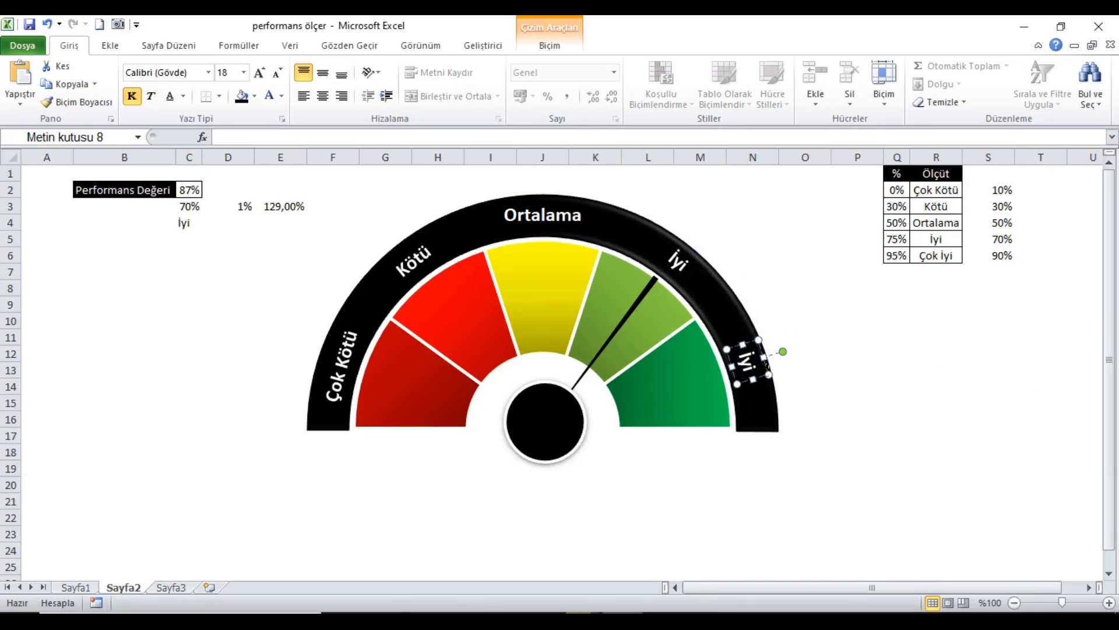
{"action": "type", "text": "Çok"}
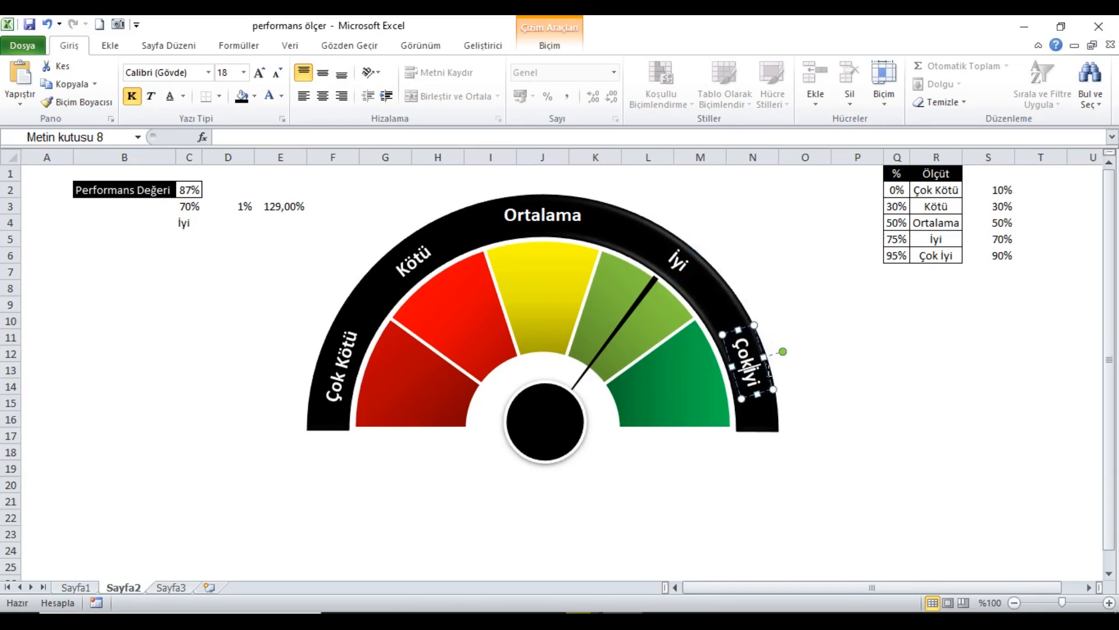
{"action": "left_click", "coordinate": [854, 375]}
- Nudge the "Çok İyi" label slightly left and down to centre it on the arc
{"action": "left_click", "coordinate": [771, 362]}
{"action": "left_click", "coordinate": [739, 335]}
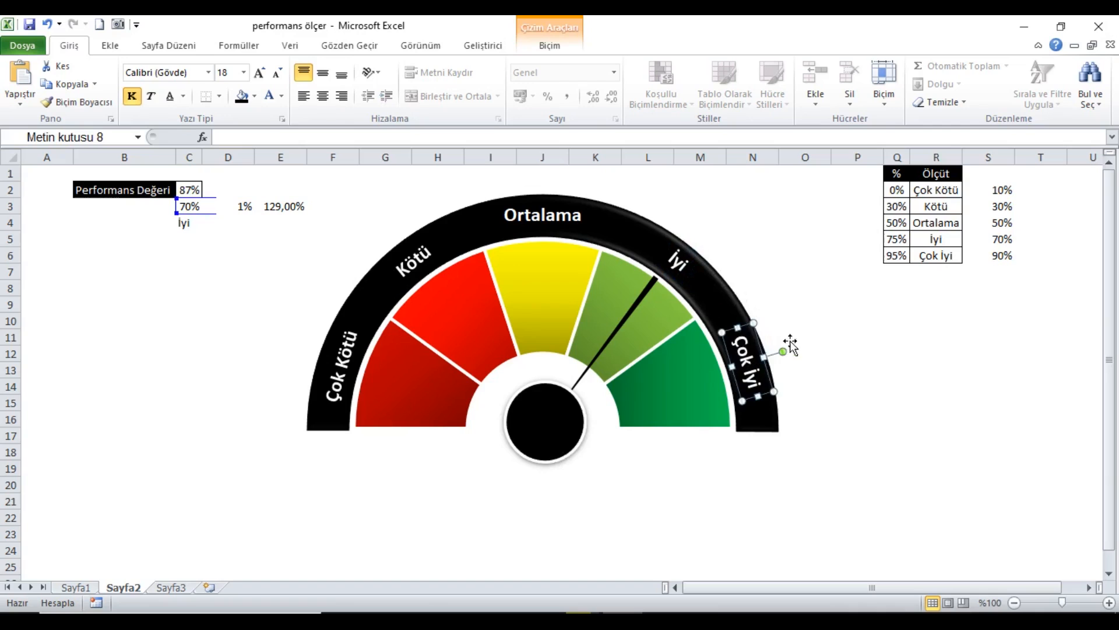
{"action": "key", "text": "Left"}
{"action": "key", "text": "Down"}
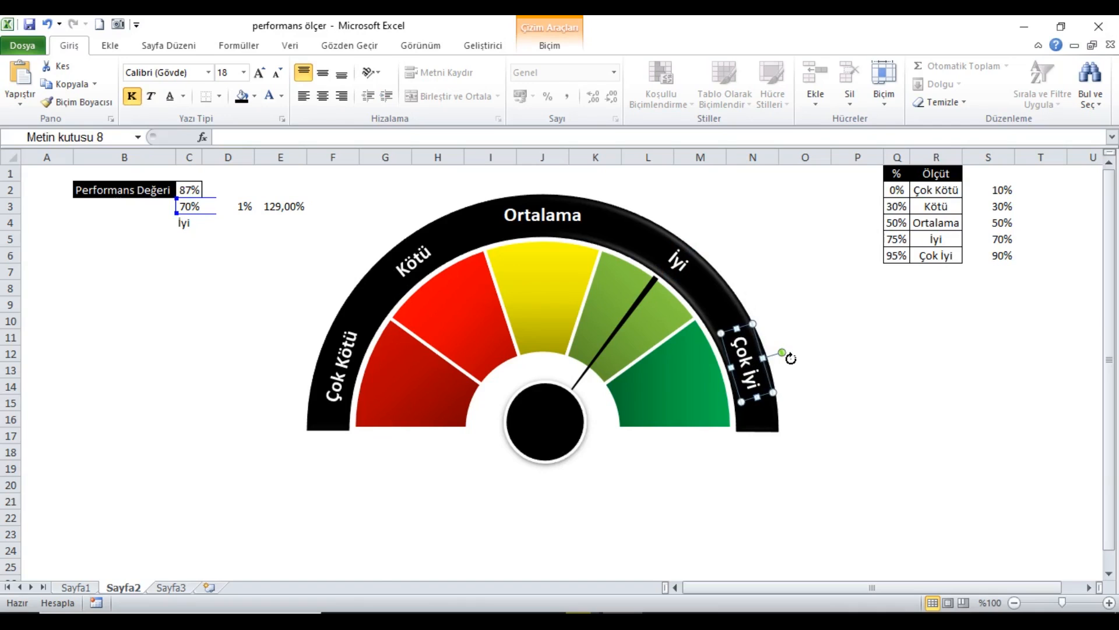
{"action": "left_click", "coordinate": [933, 355]}
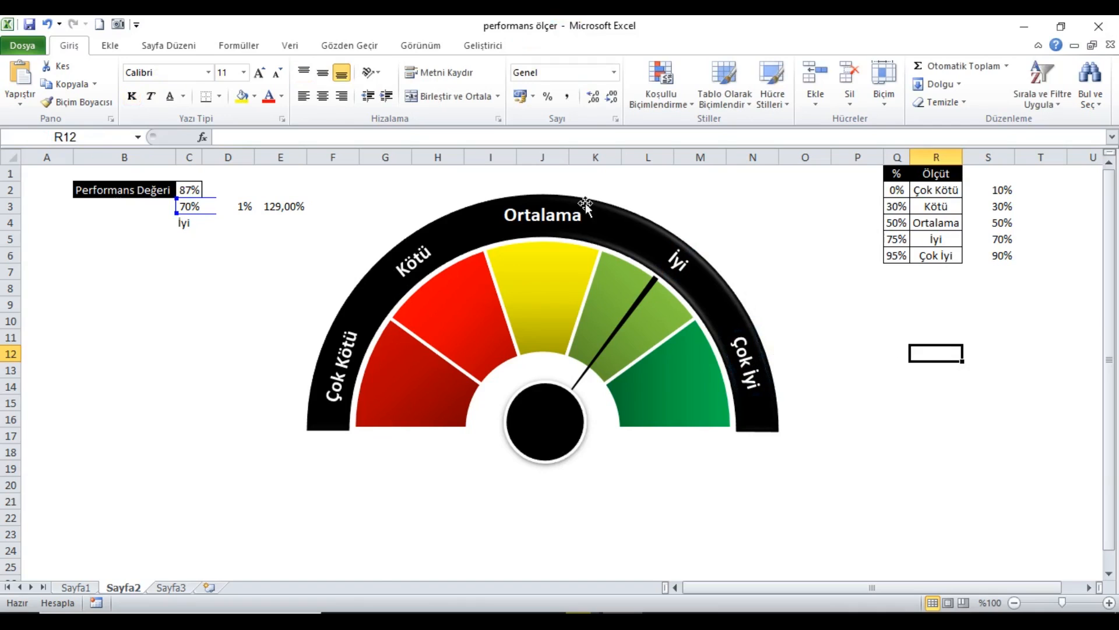
- Enter L in cell T2 and set its font to Wingdings for a sad face symbol
{"action": "left_click", "coordinate": [197, 193]}
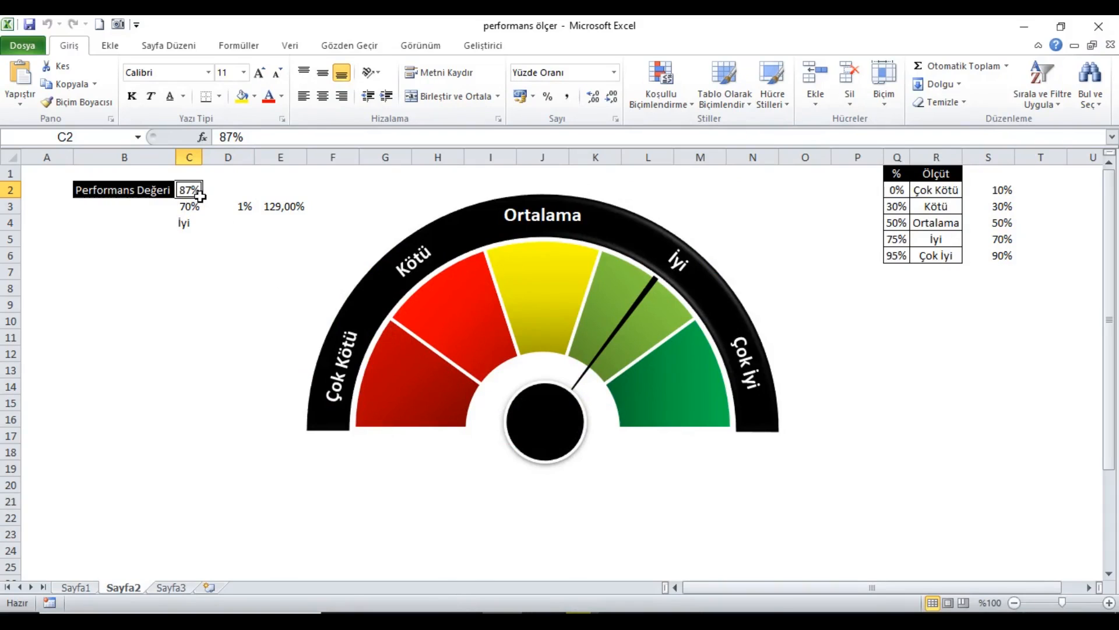
{"action": "left_click", "coordinate": [1050, 199]}
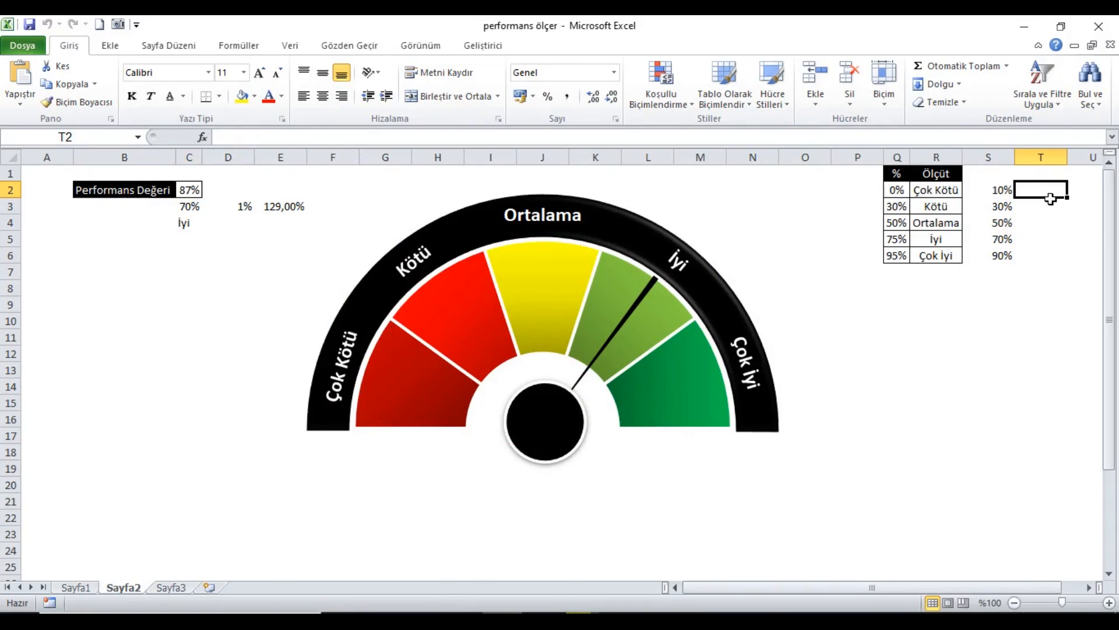
{"action": "type", "text": "L"}
{"action": "left_click", "coordinate": [209, 72]}
{"action": "type", "text": "Wind"}
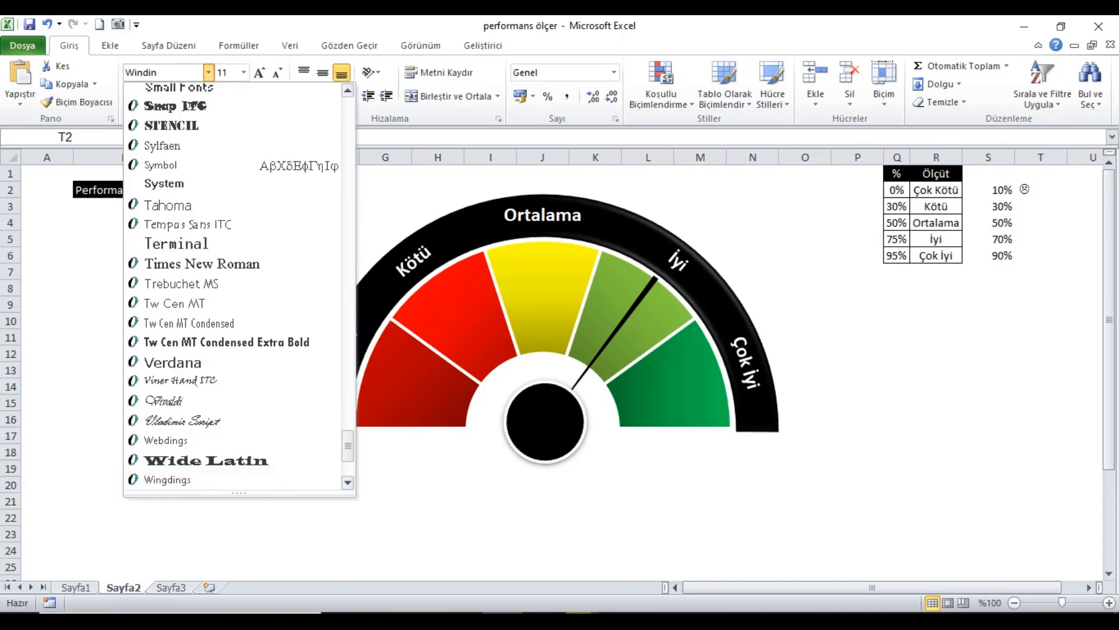
{"action": "type", "text": "in"}
{"action": "left_click", "coordinate": [180, 480]}
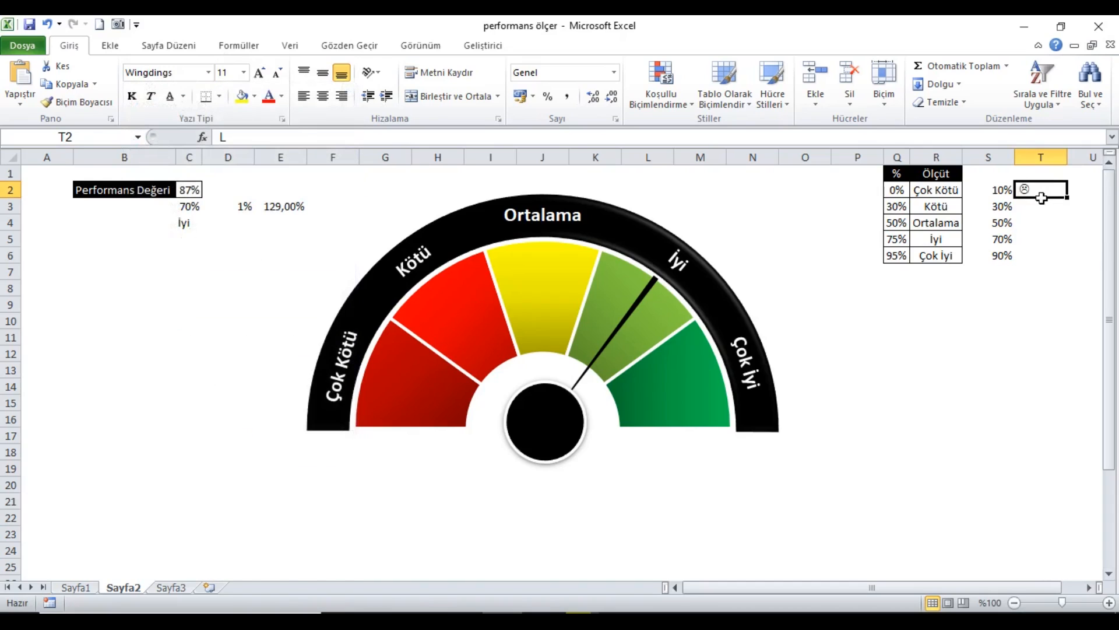
- Fill the sad face symbol from T2 down through T6
{"action": "left_click_drag", "start_coordinate": [1041, 197], "coordinate": [1050, 255]}
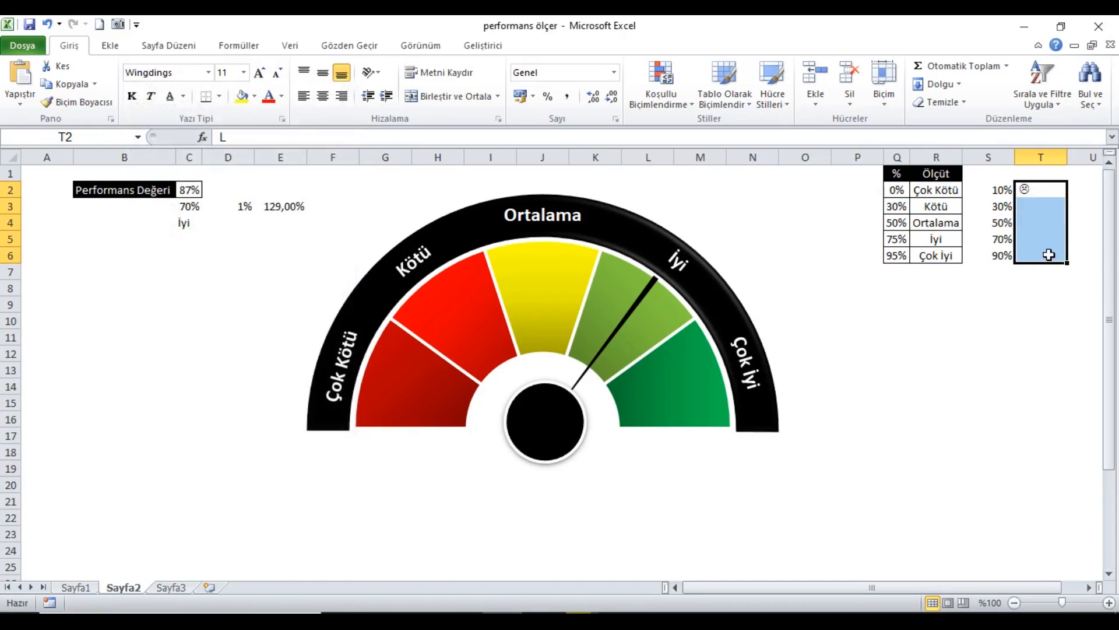
{"action": "key", "text": "ctrl+d"}
{"action": "left_click", "coordinate": [1039, 211]}
{"action": "key", "text": "Up"}
{"action": "key", "text": "Left"}
{"action": "key", "text": "Left"}
{"action": "key", "text": "Right"}
{"action": "key", "text": "Right"}
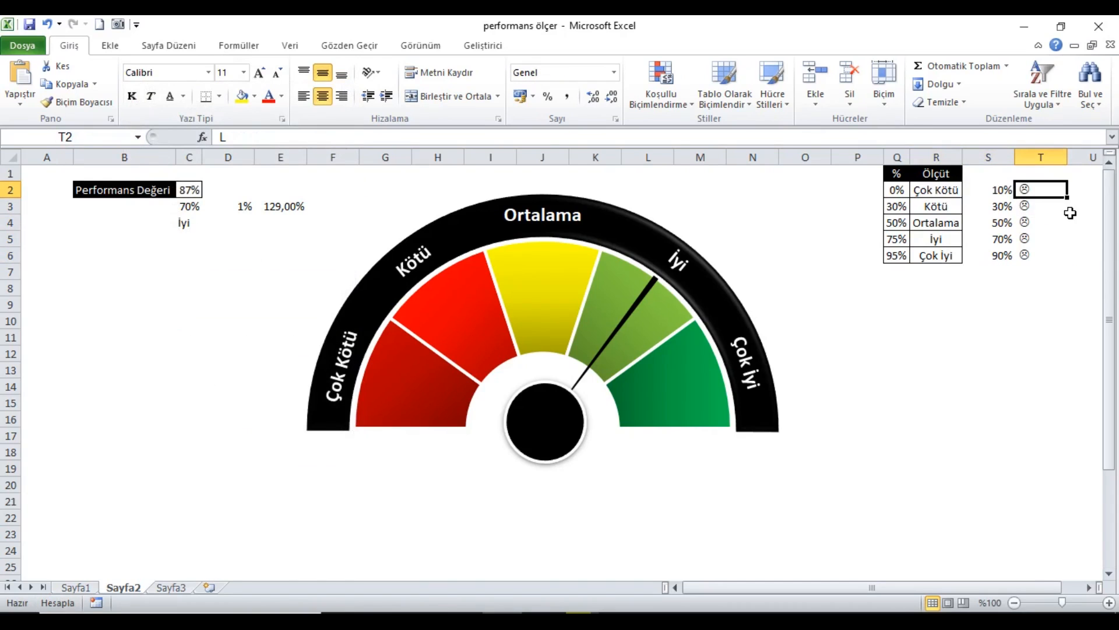
{"action": "key", "text": "Down"}
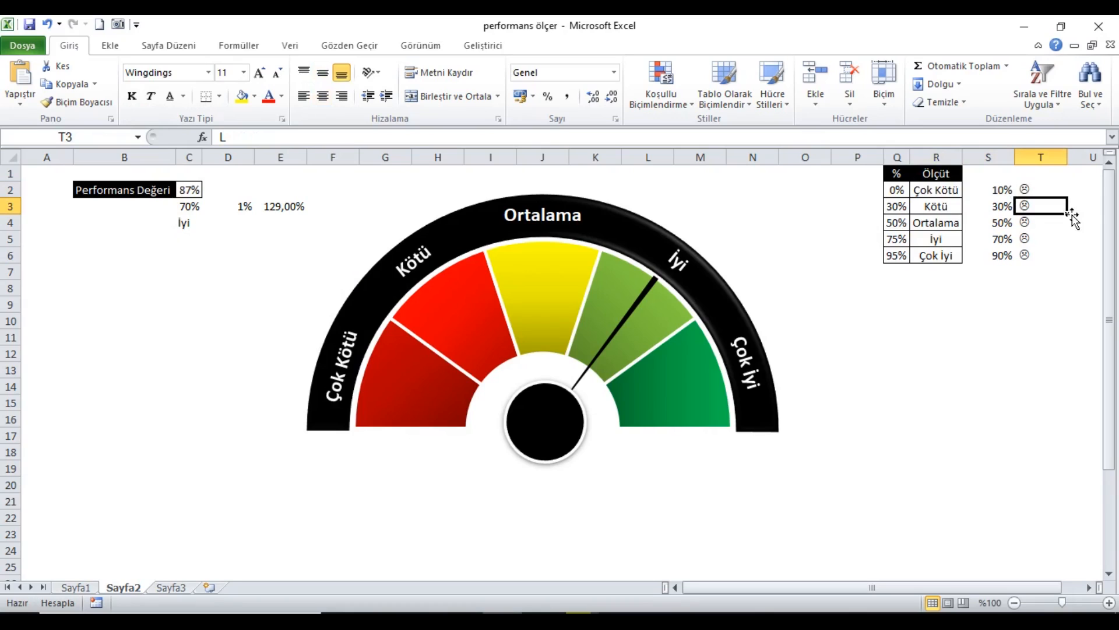
- Replace the face symbols for the upper ratings by entering K in T4 and J in T5 and T6
{"action": "key", "text": "Down"}
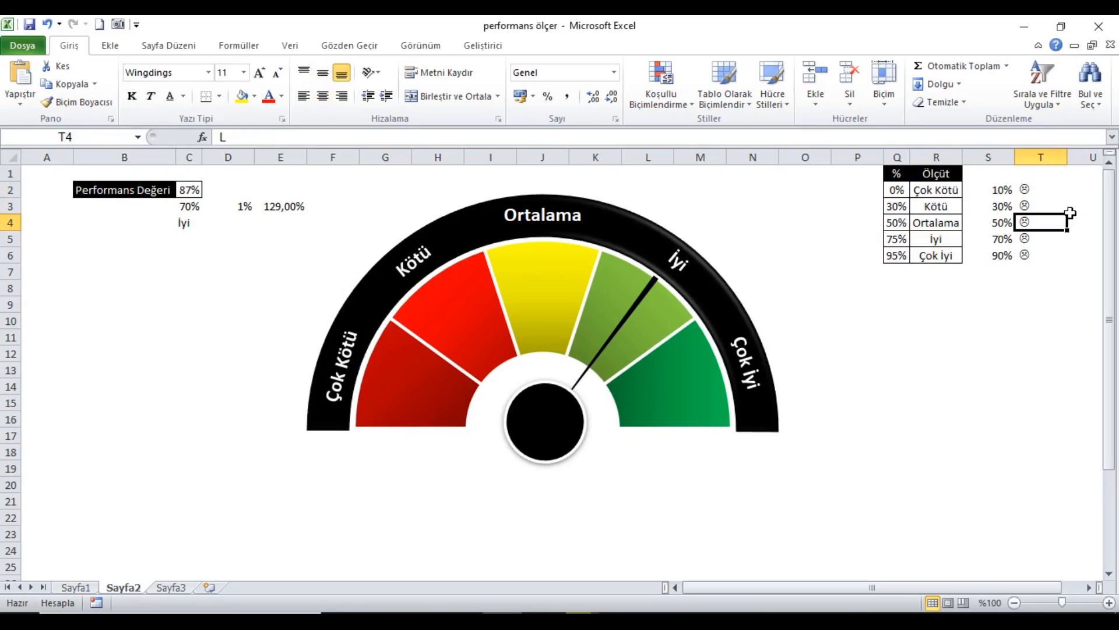
{"action": "type", "text": "K"}
{"action": "key", "text": "Return"}
{"action": "key", "text": "Down"}
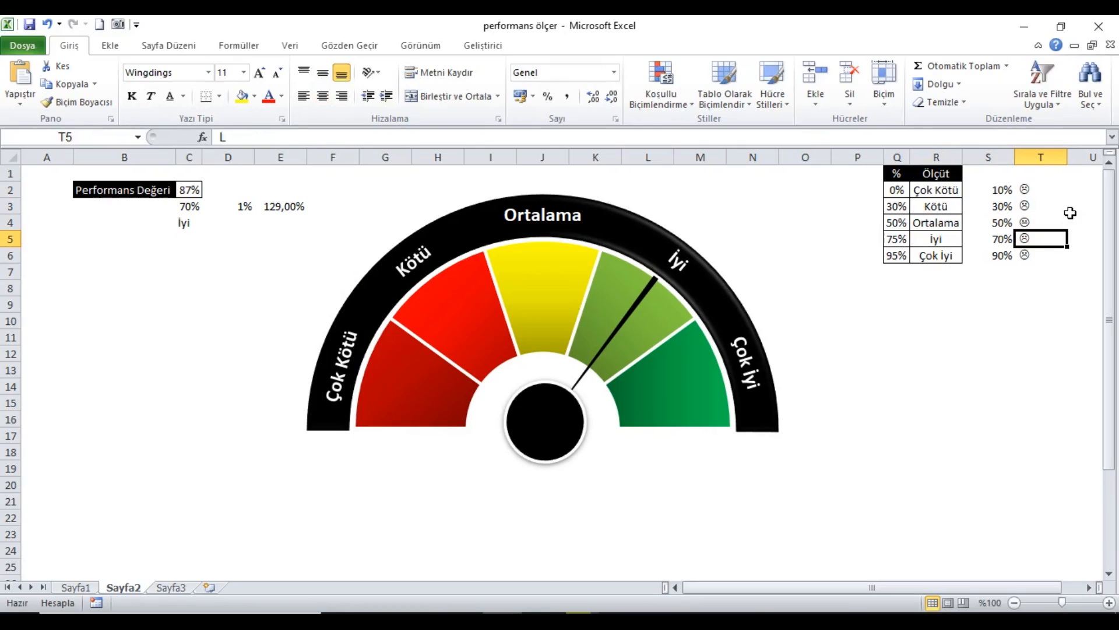
{"action": "type", "text": "J"}
{"action": "key", "text": "Return"}
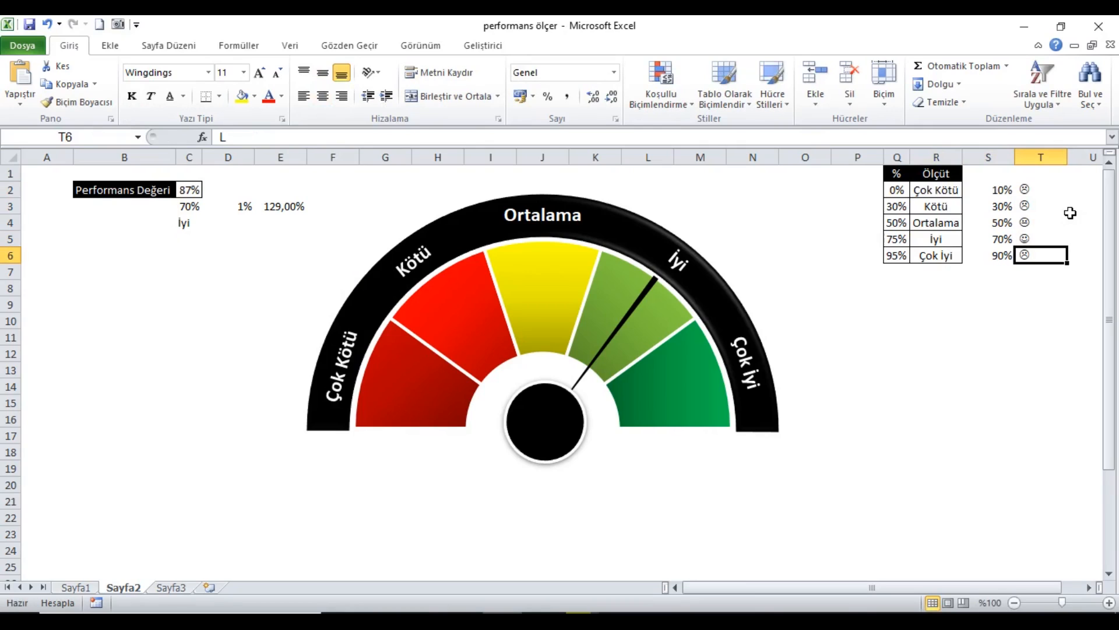
{"action": "key", "text": "Up"}
{"action": "key", "text": "Up"}
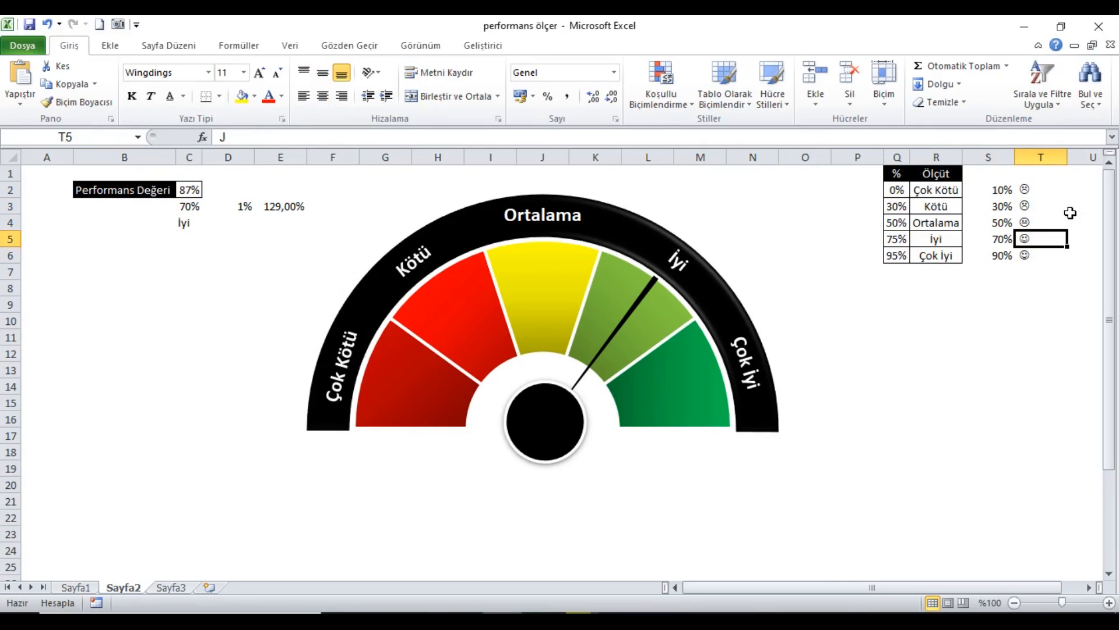
- Merge and center the cell range V3:W5
{"action": "key", "text": "Right"}
{"action": "key", "text": "Right"}
{"action": "key", "text": "Right"}
{"action": "left_click_drag", "start_coordinate": [1012, 211], "coordinate": [1047, 238]}
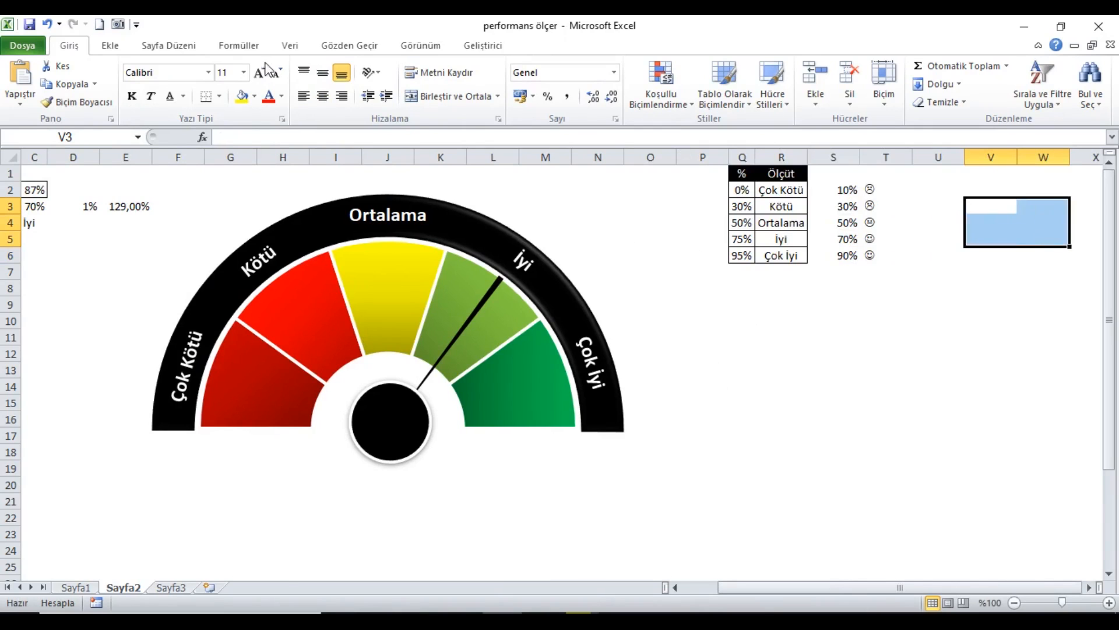
{"action": "left_click", "coordinate": [449, 96]}
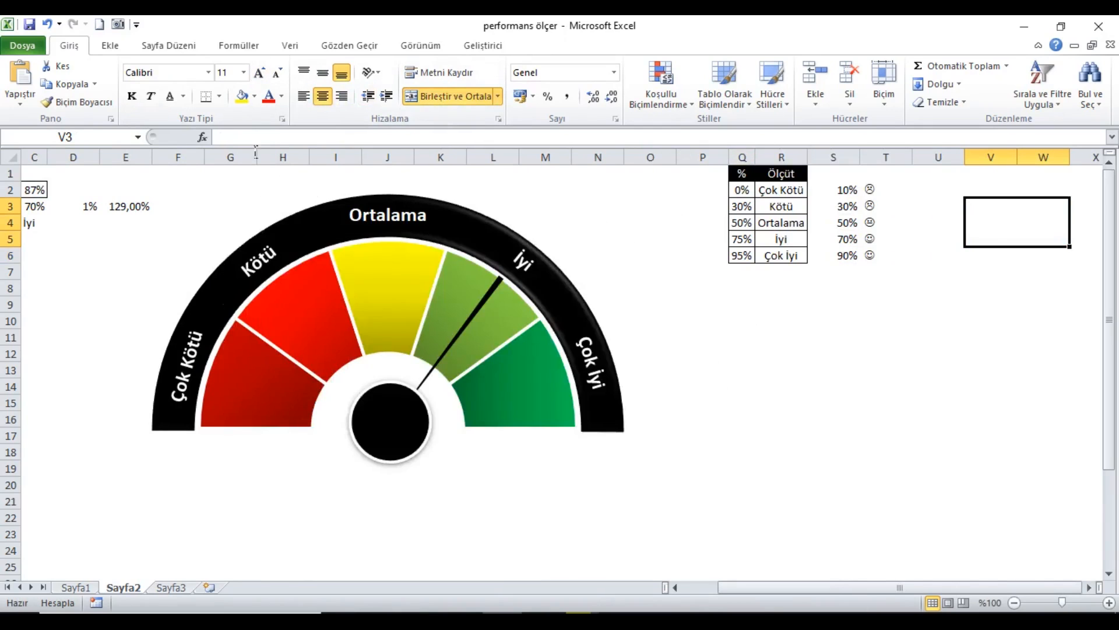
- Enter a DÜŞEYARA lookup in merged cell V3 with lookup value C2, table $Q$2:$T$6, column index 4 and range lookup 1
{"action": "left_click", "coordinate": [204, 137]}
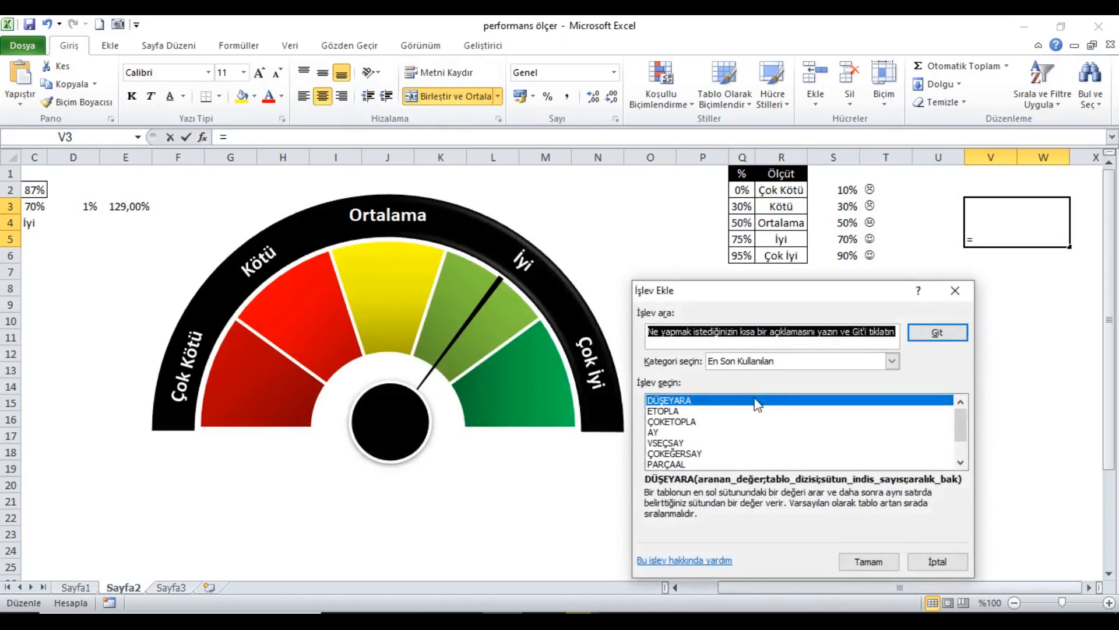
{"action": "left_click", "coordinate": [869, 561]}
{"action": "left_click_drag", "start_coordinate": [954, 591], "coordinate": [918, 592]}
{"action": "left_click", "coordinate": [188, 191]}
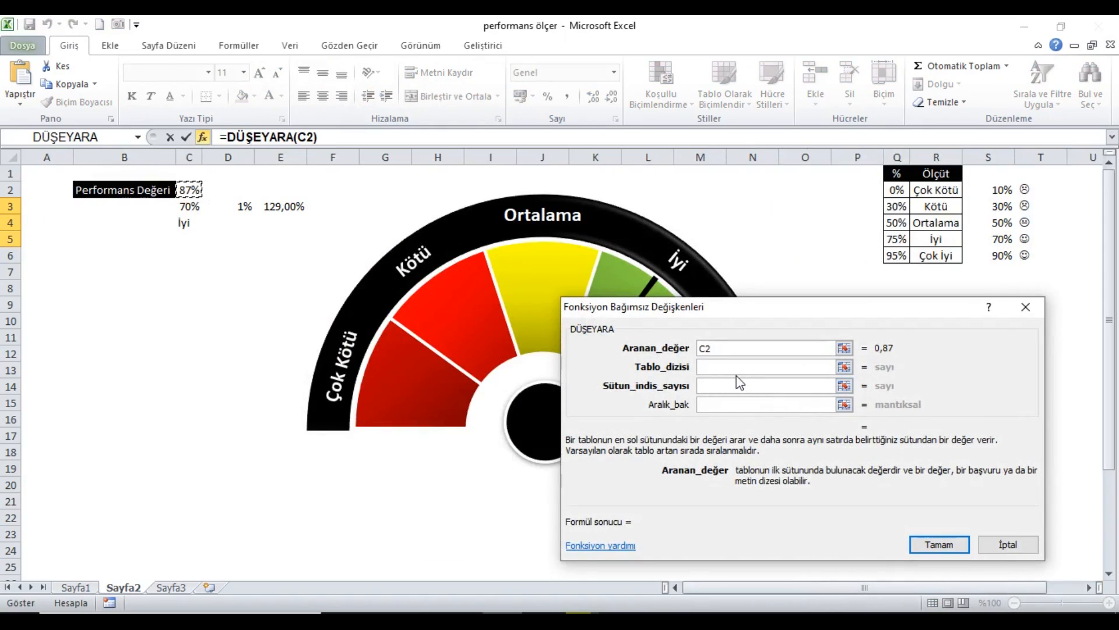
{"action": "left_click", "coordinate": [831, 367]}
{"action": "left_click_drag", "start_coordinate": [904, 192], "coordinate": [1067, 263]}
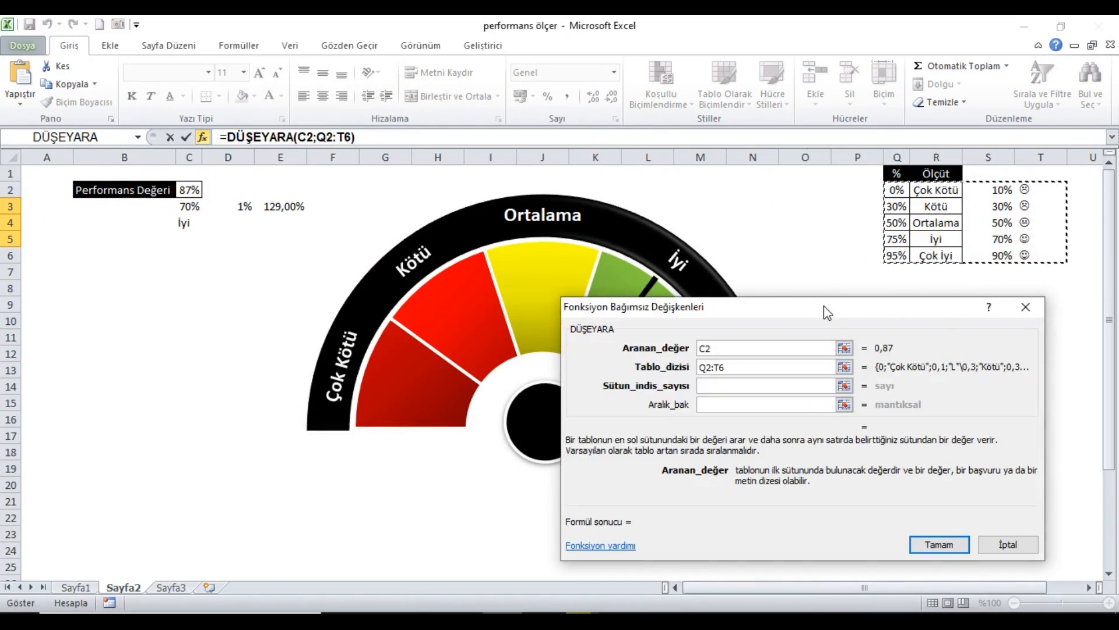
{"action": "key", "text": "F4"}
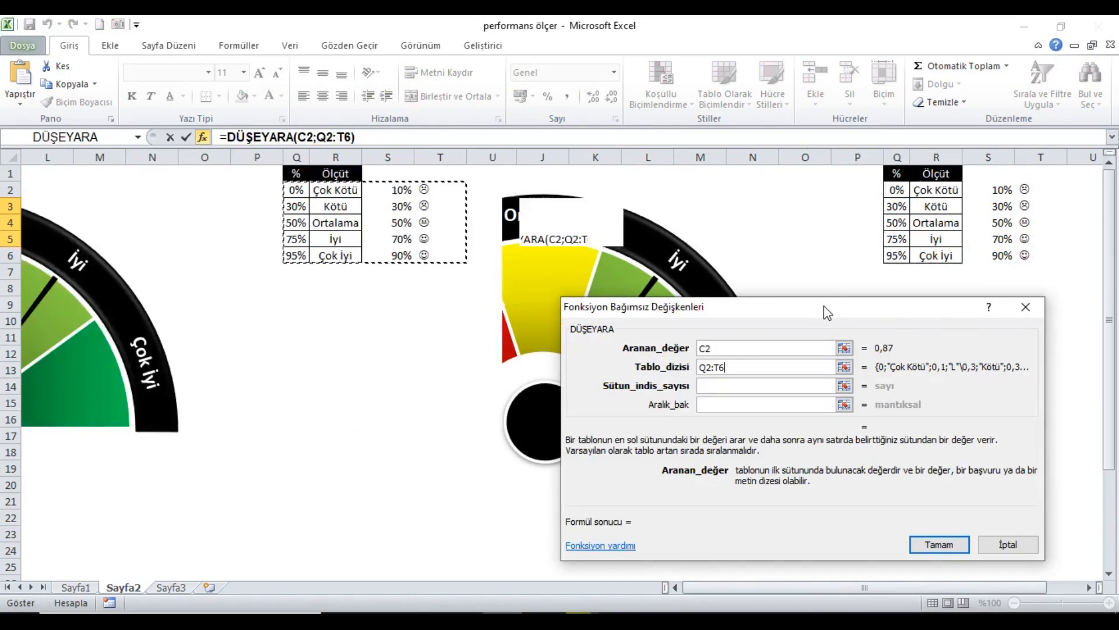
{"action": "left_click", "coordinate": [732, 388]}
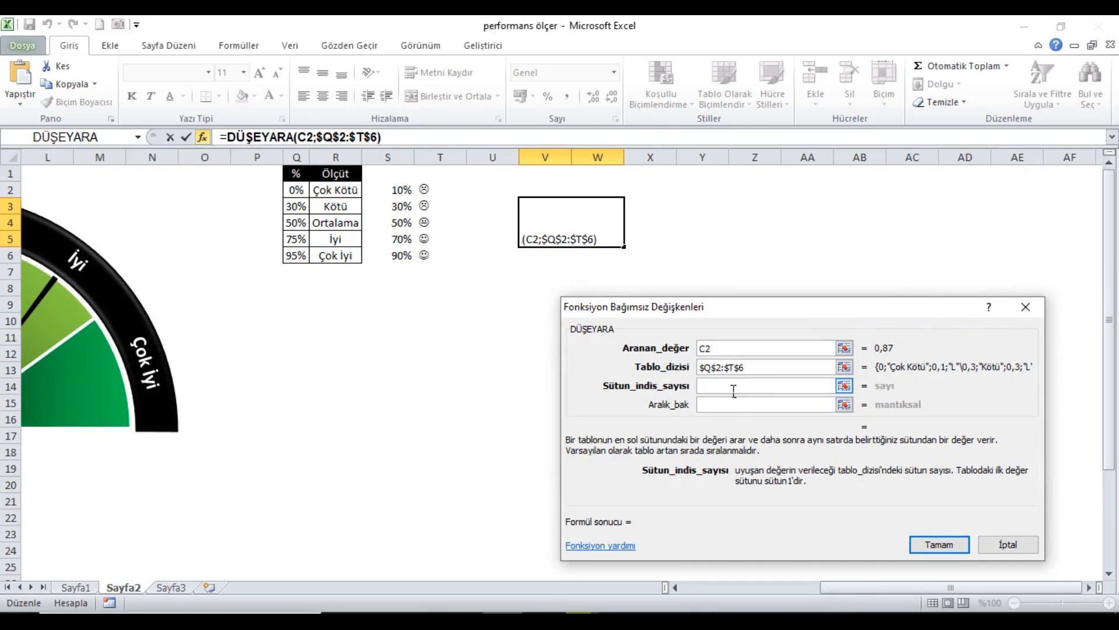
{"action": "type", "text": "4"}
{"action": "left_click", "coordinate": [721, 411]}
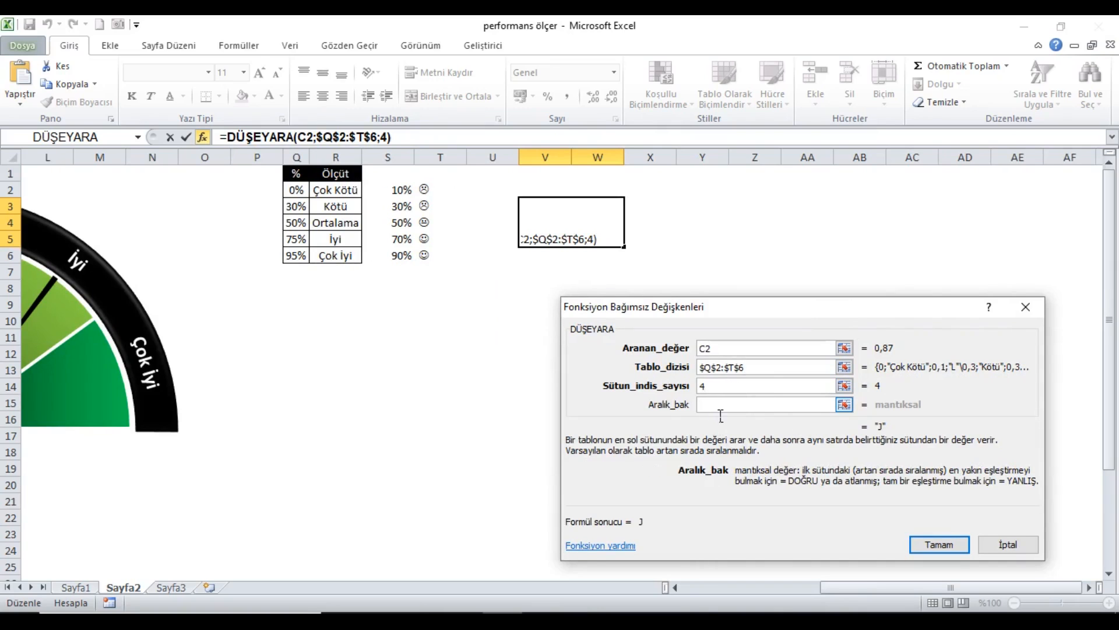
{"action": "type", "text": "1"}
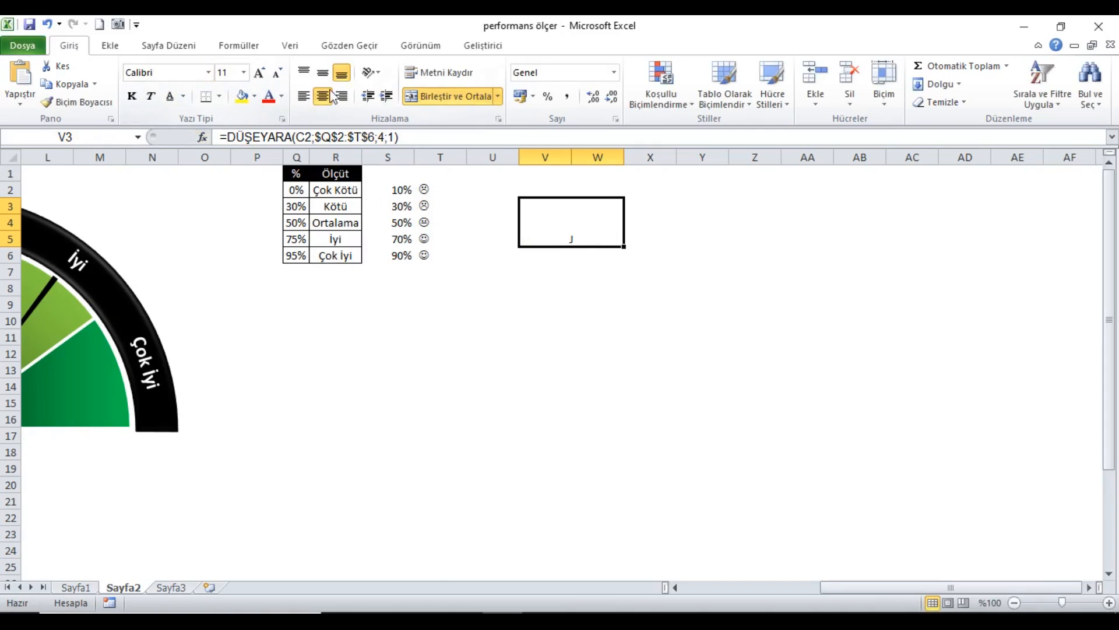
- Center the lookup result in V3 vertically and enlarge its font to 26
{"action": "left_click", "coordinate": [324, 73]}
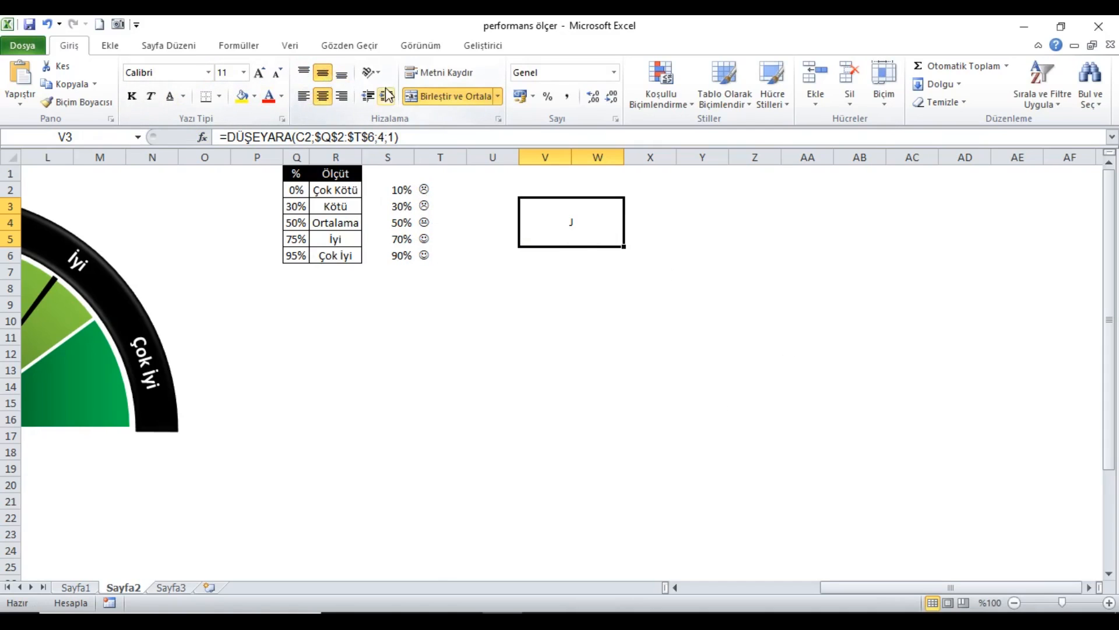
{"action": "left_click", "coordinate": [260, 73]}
{"action": "left_click", "coordinate": [260, 73]}
{"action": "left_click", "coordinate": [260, 73]}
{"action": "left_click", "coordinate": [260, 73]}
{"action": "left_click", "coordinate": [260, 73]}
{"action": "left_click", "coordinate": [260, 73]}
{"action": "left_click", "coordinate": [260, 73]}
{"action": "left_click", "coordinate": [260, 72]}
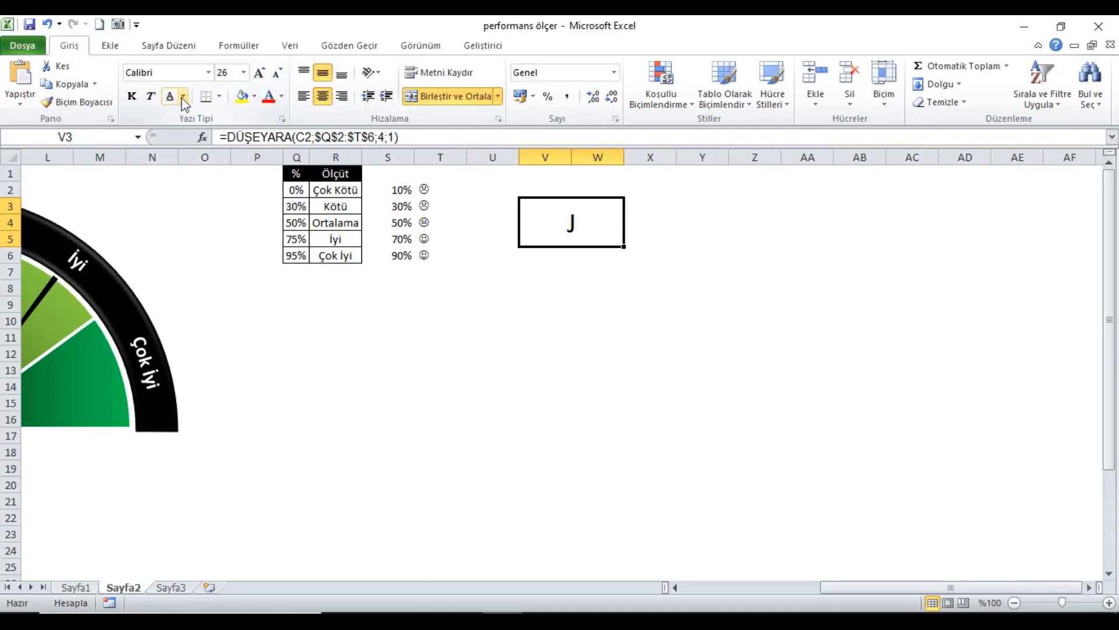
- Set the font of V3 to Wingdings and enlarge the face symbol to size 48
{"action": "left_click", "coordinate": [209, 73]}
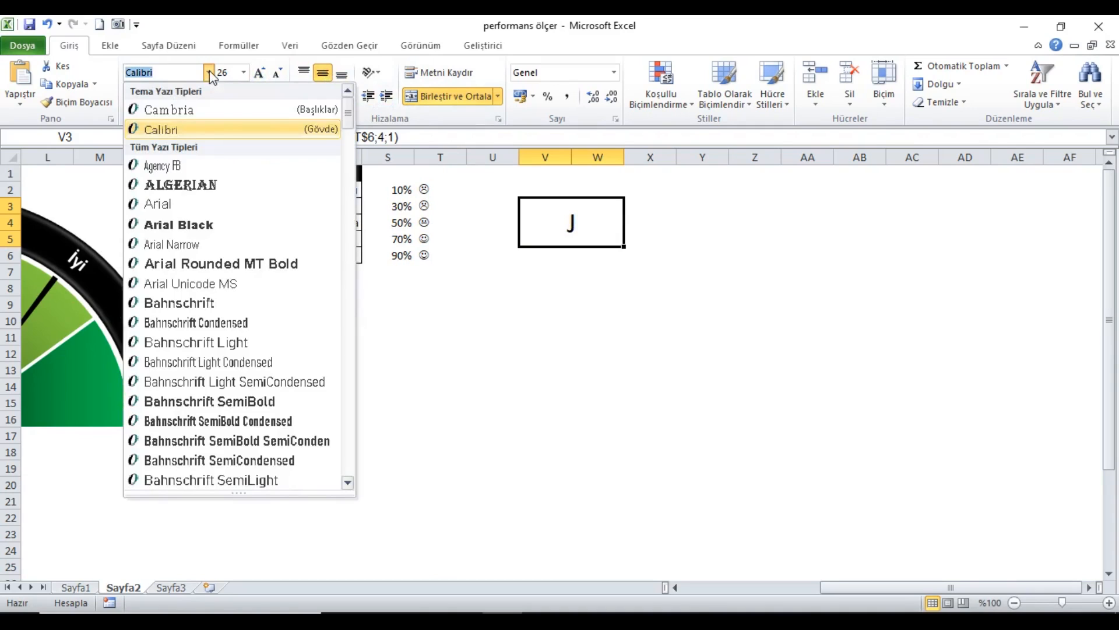
{"action": "type", "text": "Wi"}
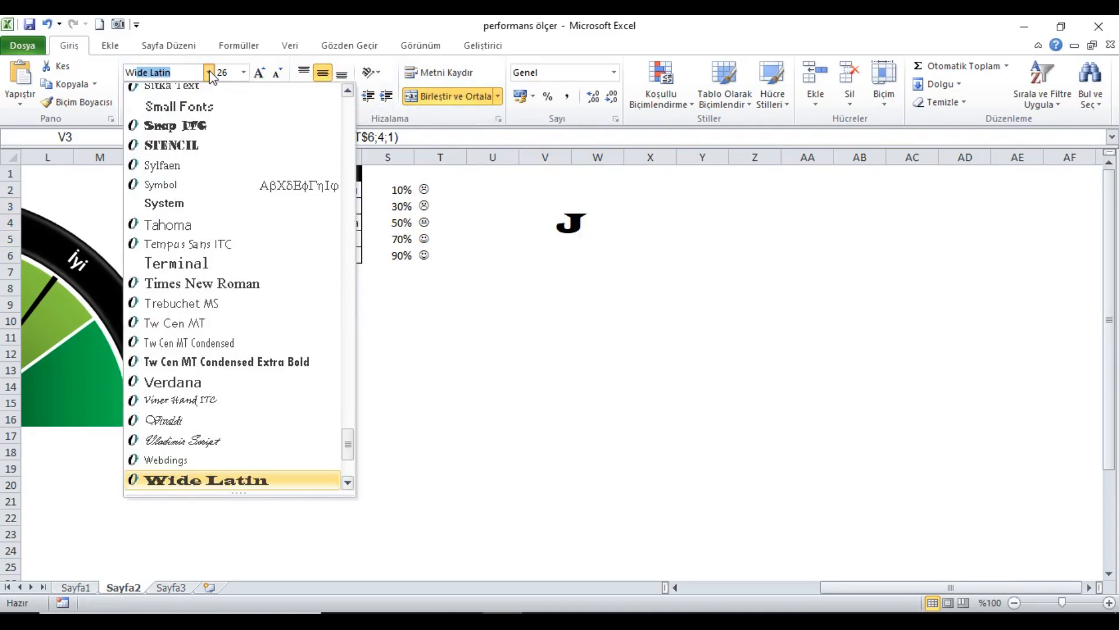
{"action": "type", "text": "nD"}
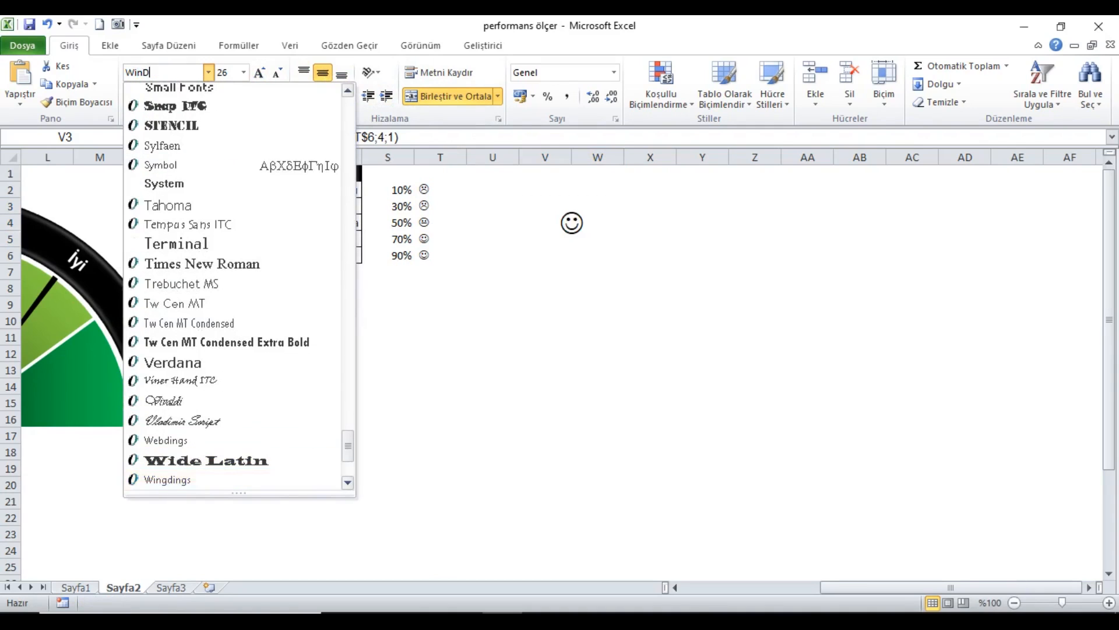
{"action": "left_click", "coordinate": [201, 479]}
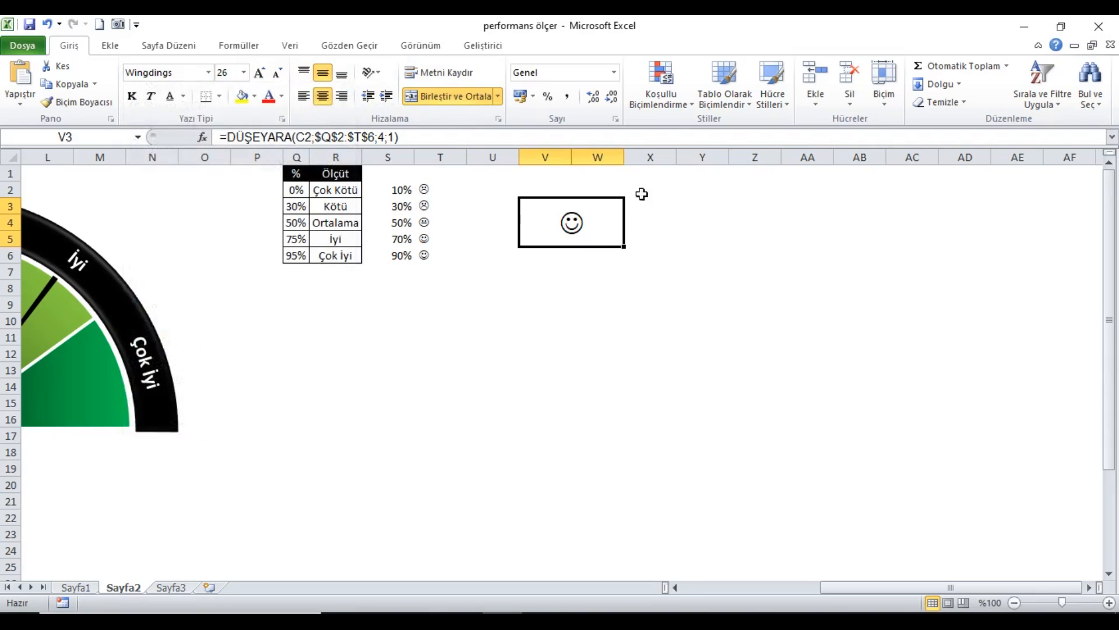
{"action": "left_click", "coordinate": [259, 73]}
{"action": "left_click", "coordinate": [259, 73]}
{"action": "left_click", "coordinate": [259, 73]}
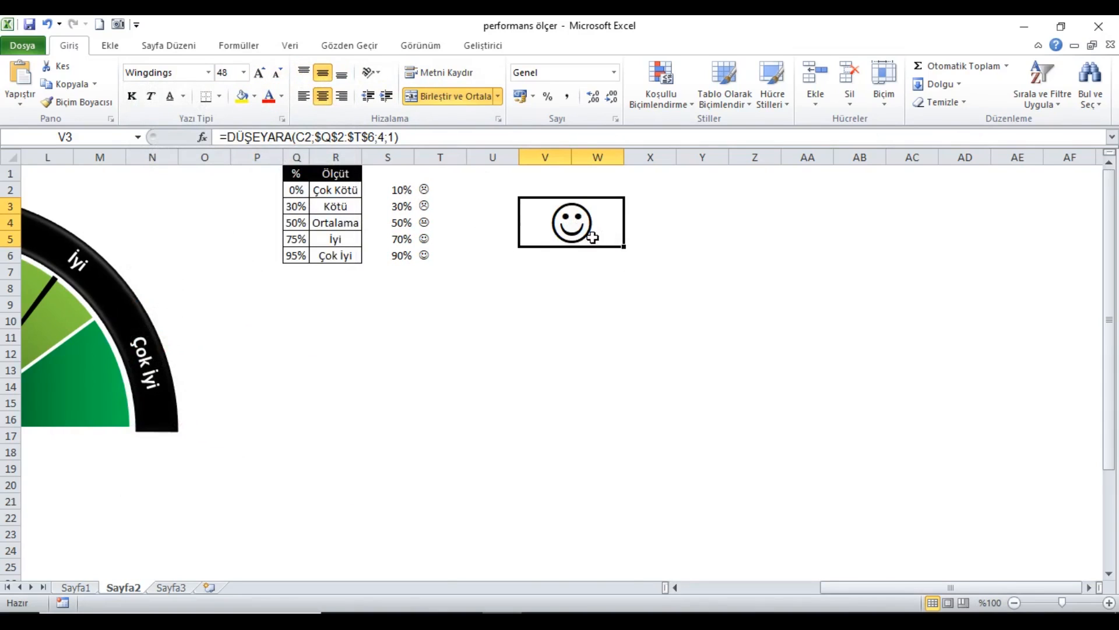
- Create a conditional formatting rule for V3 that applies only when the cell value is equal to L
{"action": "left_click", "coordinate": [667, 106]}
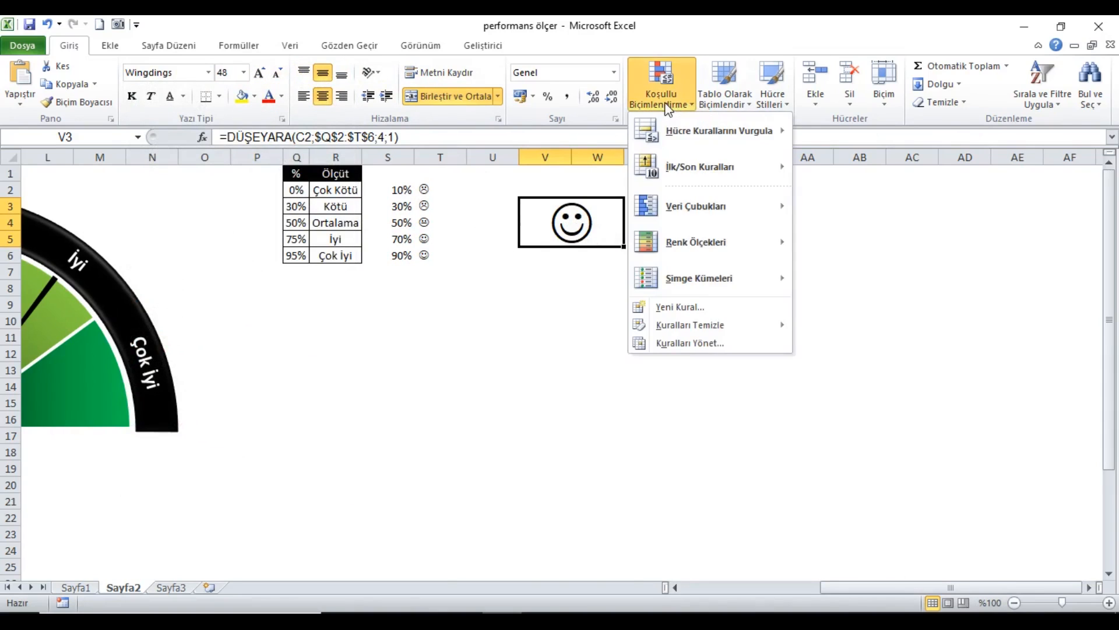
{"action": "left_click", "coordinate": [701, 306]}
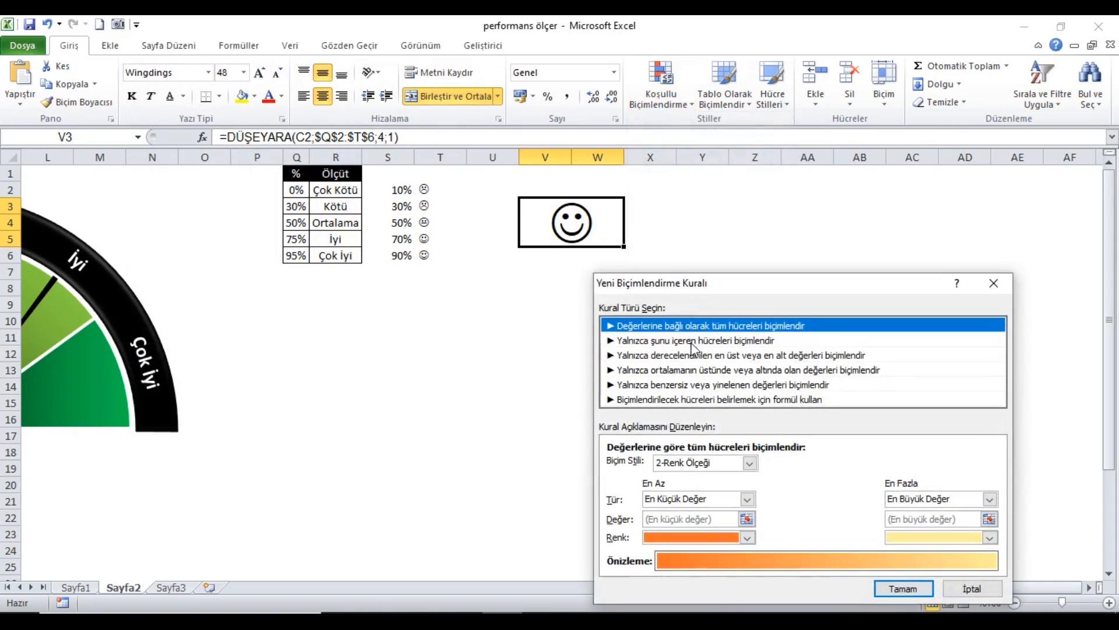
{"action": "left_click", "coordinate": [690, 343]}
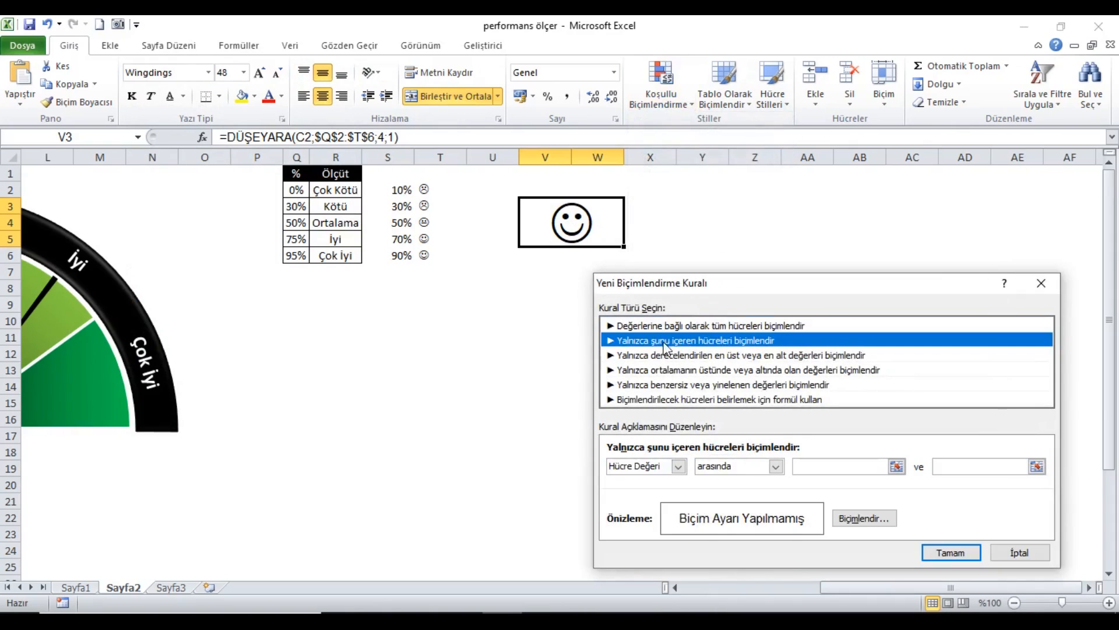
{"action": "left_click", "coordinate": [776, 466]}
{"action": "left_click", "coordinate": [733, 503]}
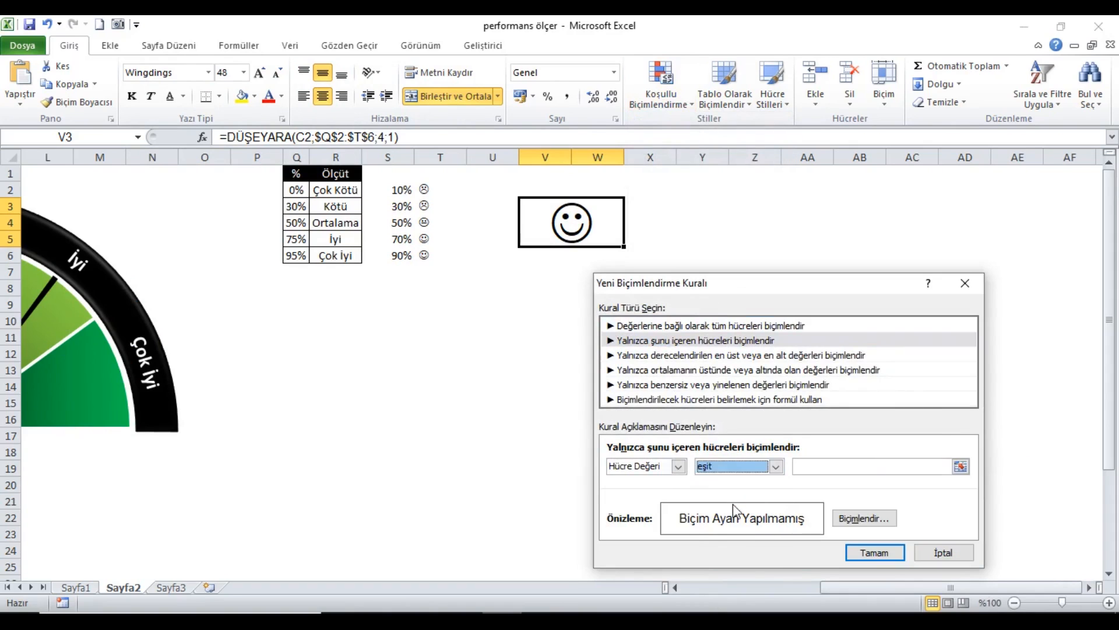
{"action": "left_click", "coordinate": [849, 473]}
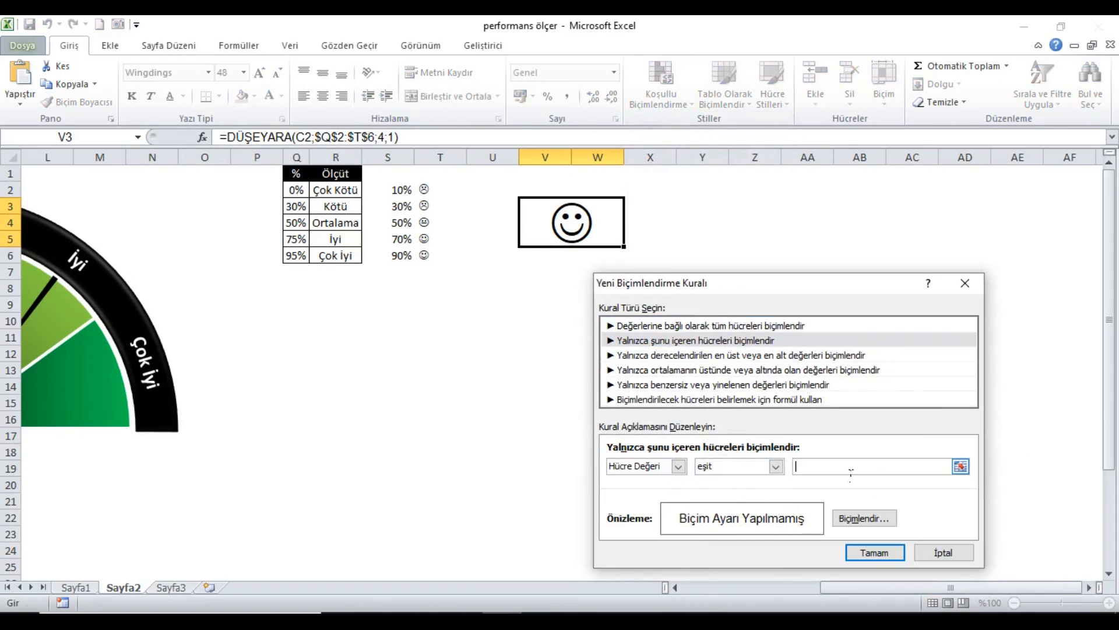
{"action": "type", "text": "L"}
- Give the rule for L a bold red font and apply it to V3
{"action": "left_click", "coordinate": [862, 518]}
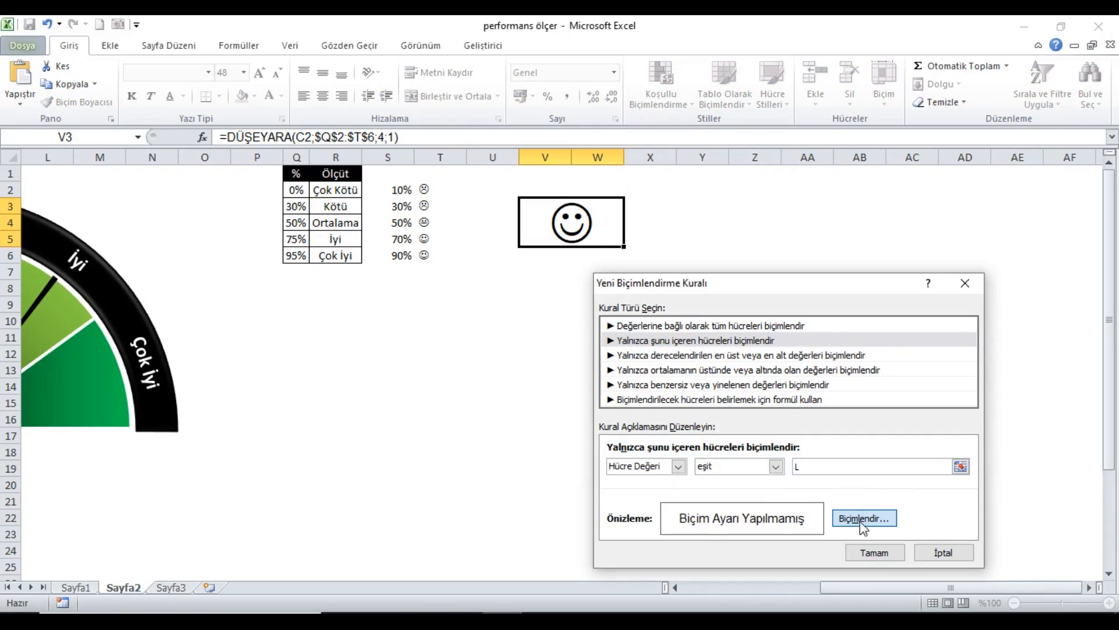
{"action": "left_click", "coordinate": [887, 522]}
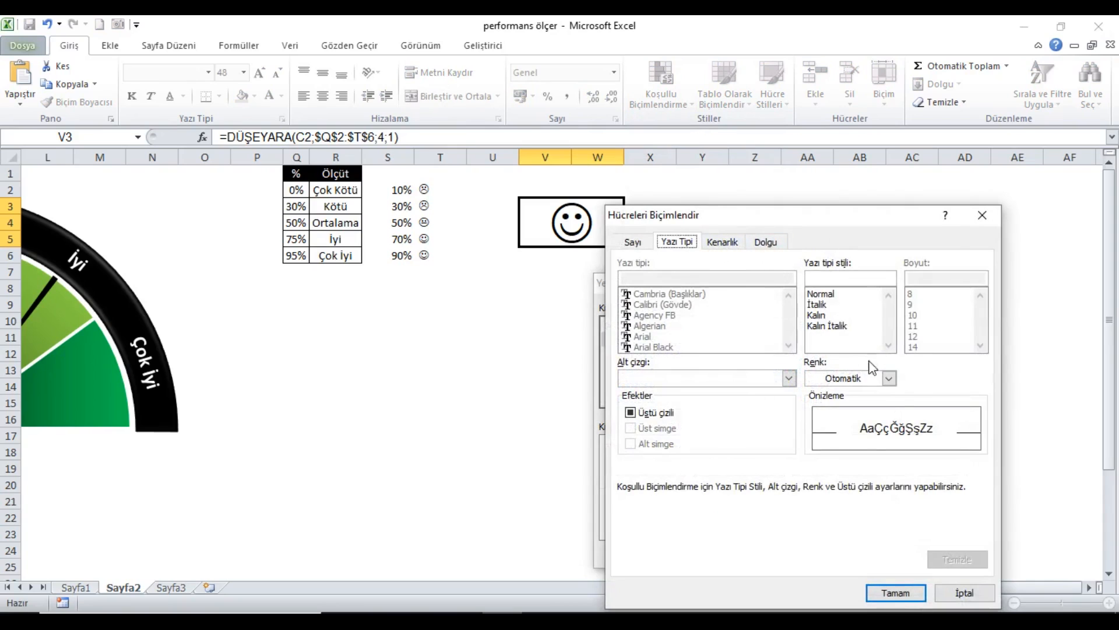
{"action": "left_click", "coordinate": [889, 378]}
{"action": "left_click", "coordinate": [828, 518]}
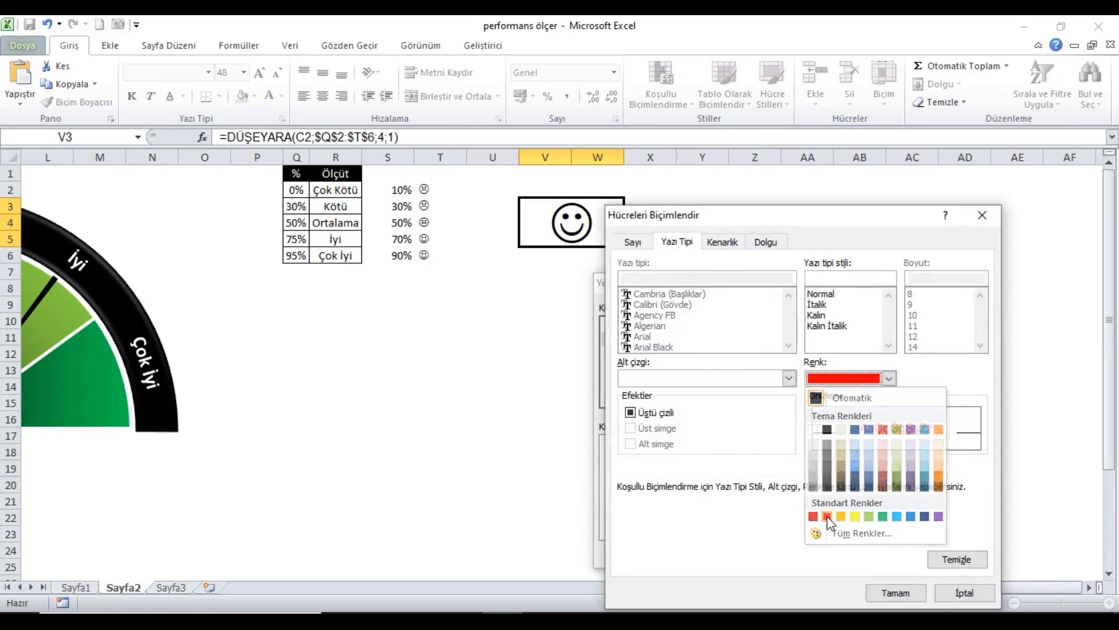
{"action": "left_click", "coordinate": [834, 315]}
{"action": "left_click", "coordinate": [894, 593]}
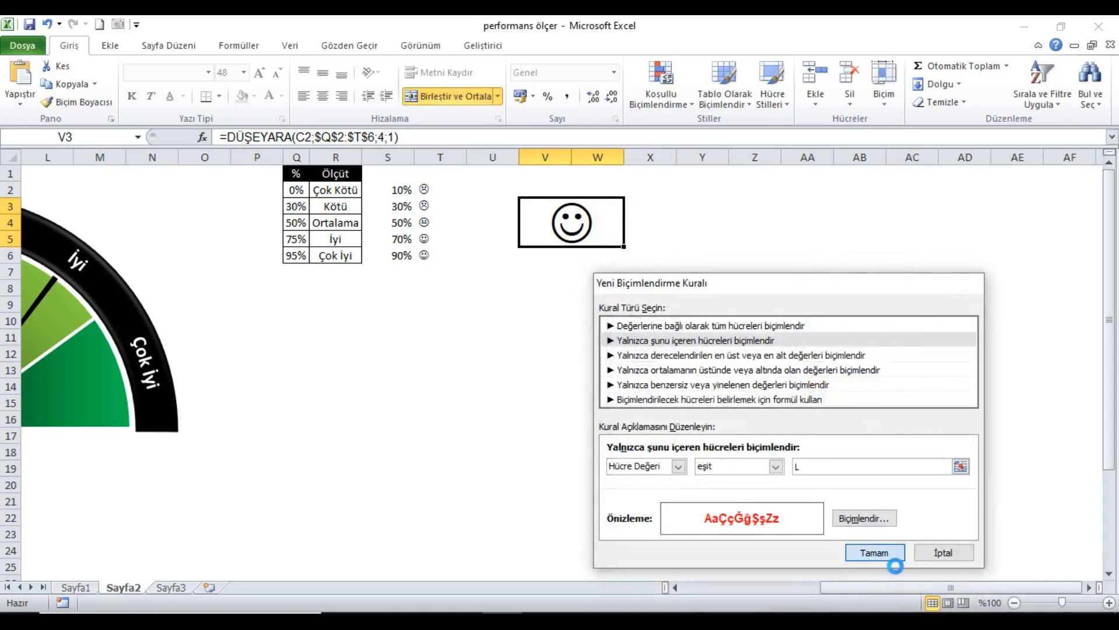
{"action": "left_click", "coordinate": [895, 558]}
- Add another conditional formatting rule for V3 that applies only when the cell value is equal to K
{"action": "left_click", "coordinate": [661, 88]}
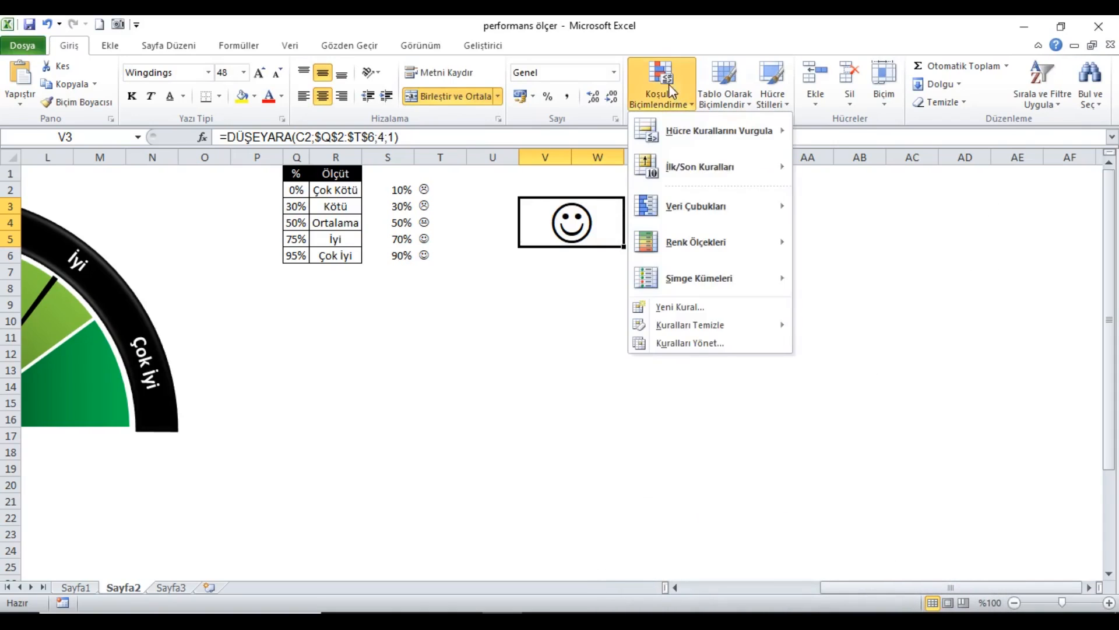
{"action": "left_click", "coordinate": [696, 310]}
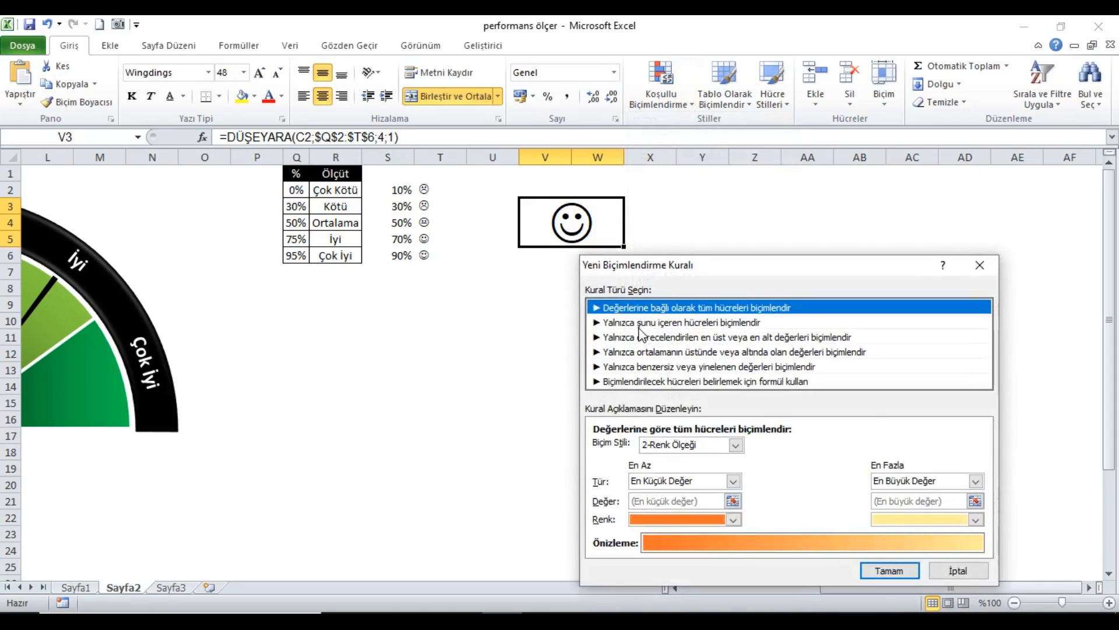
{"action": "left_click", "coordinate": [640, 326]}
{"action": "left_click", "coordinate": [762, 448]}
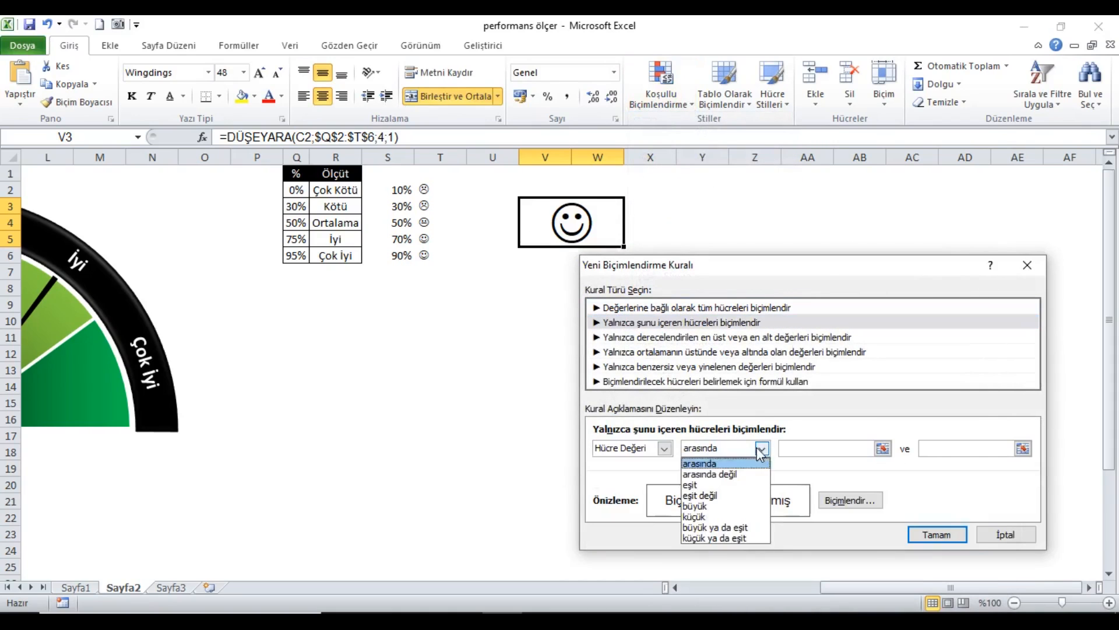
{"action": "left_click", "coordinate": [720, 485]}
{"action": "left_click", "coordinate": [857, 452]}
{"action": "type", "text": "K"}
- Give the rule for K a bold orange-yellow font and apply it to V3
{"action": "left_click", "coordinate": [847, 501]}
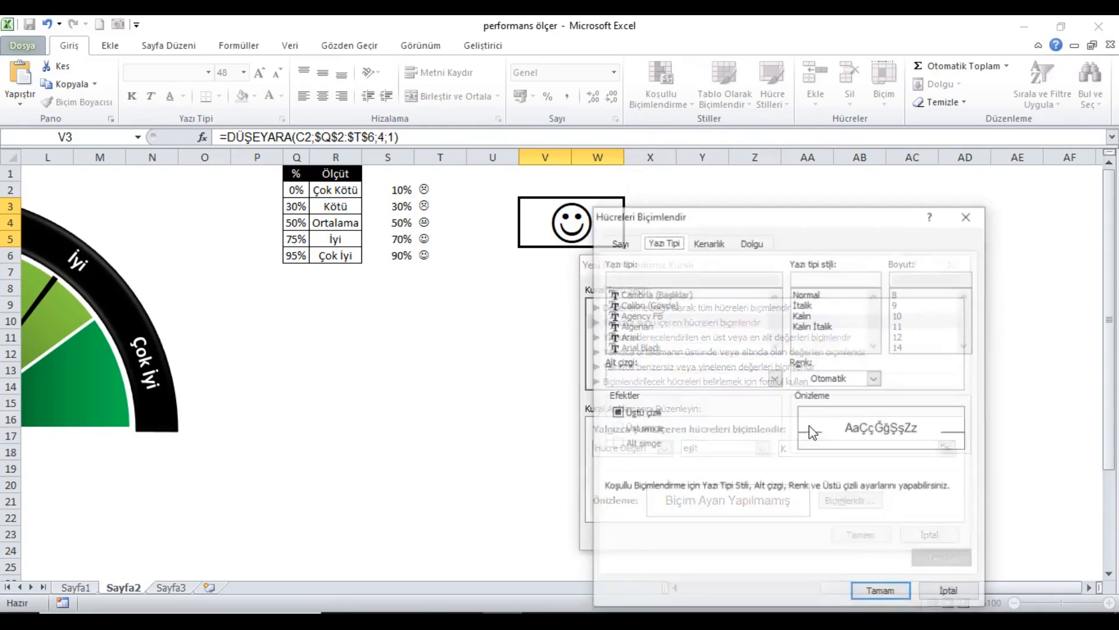
{"action": "left_click", "coordinate": [828, 316]}
{"action": "left_click", "coordinate": [874, 378]}
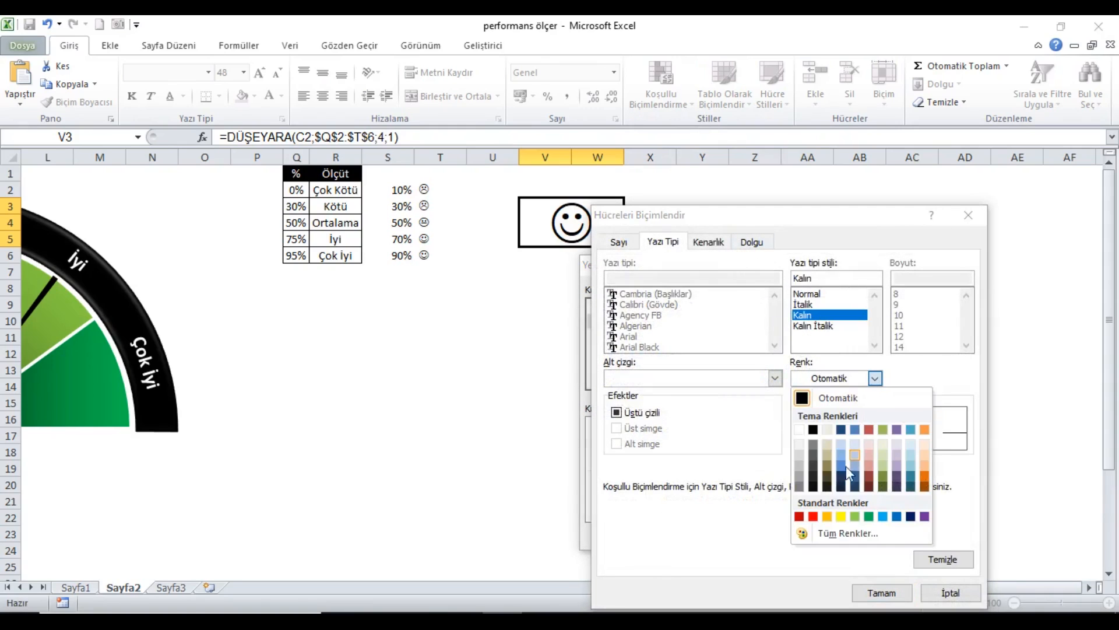
{"action": "left_click", "coordinate": [840, 516]}
{"action": "left_click", "coordinate": [882, 592]}
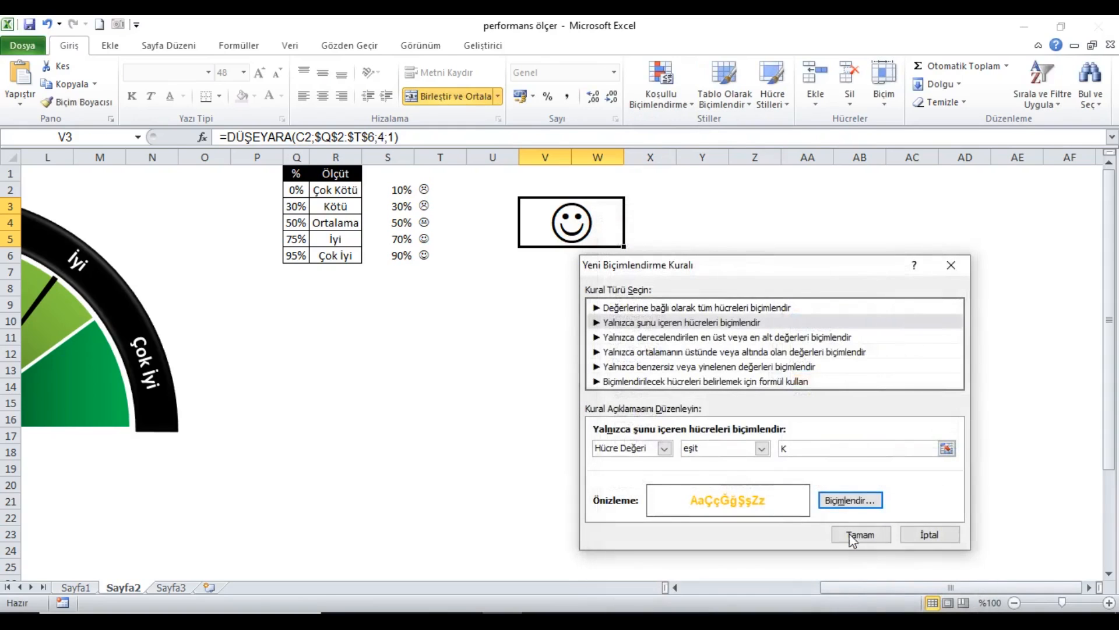
{"action": "left_click", "coordinate": [856, 532]}
- Add a third conditional formatting rule for V3 that applies only when the cell value is equal to J
{"action": "left_click", "coordinate": [676, 94]}
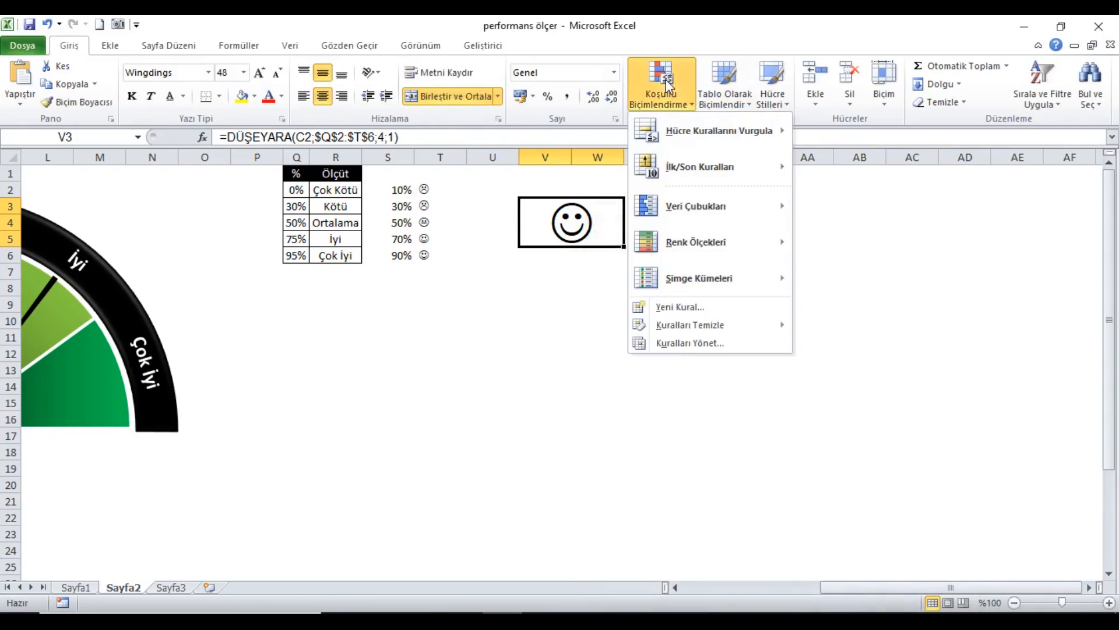
{"action": "left_click", "coordinate": [674, 308]}
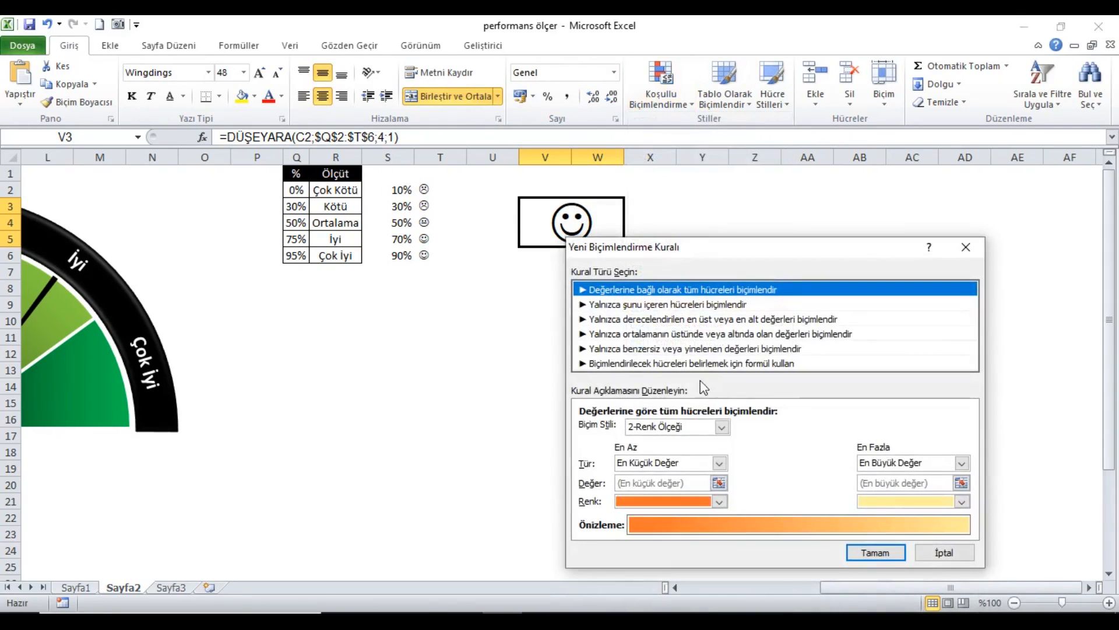
{"action": "left_click", "coordinate": [635, 305]}
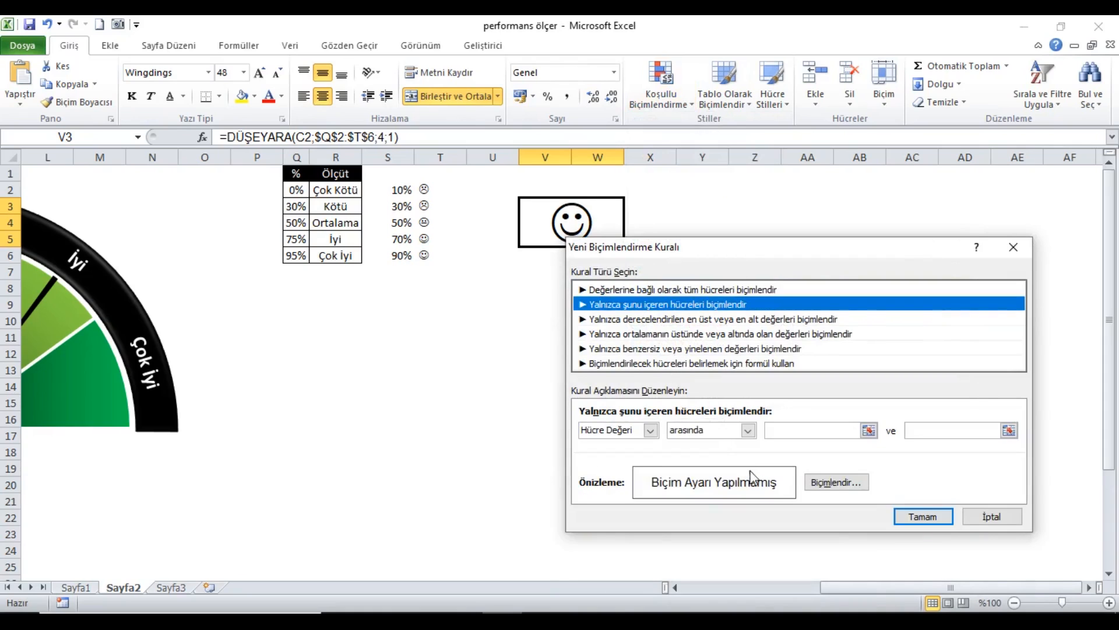
{"action": "left_click", "coordinate": [748, 430]}
{"action": "left_click", "coordinate": [733, 467]}
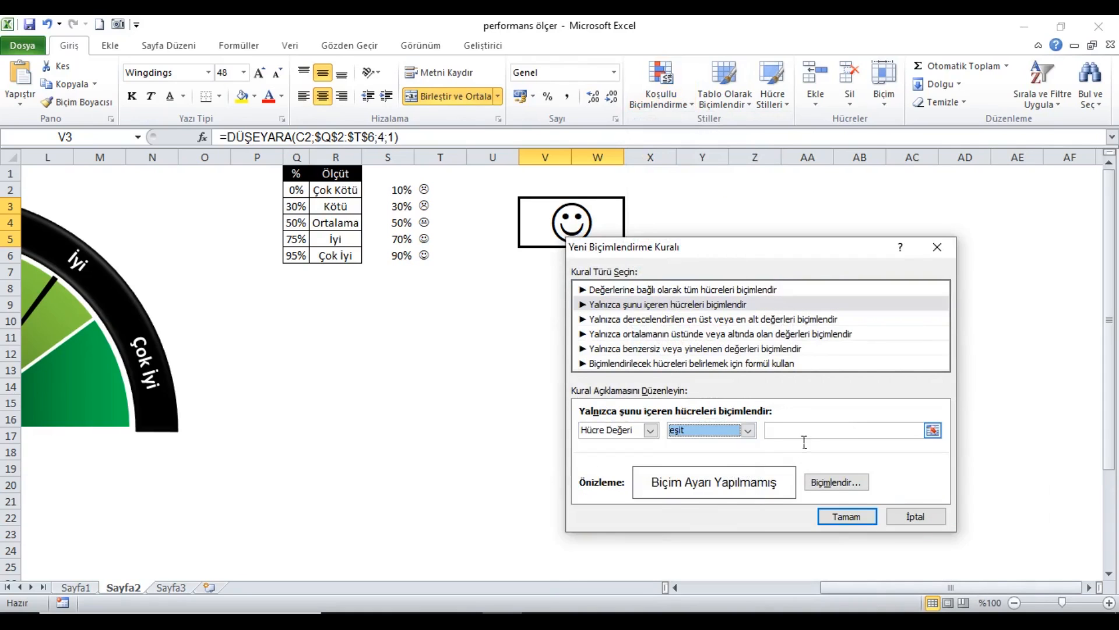
{"action": "key", "text": "Tab"}
{"action": "type", "text": "J"}
- Give the rule for J a bold green font and apply it to V3
{"action": "left_click", "coordinate": [835, 483]}
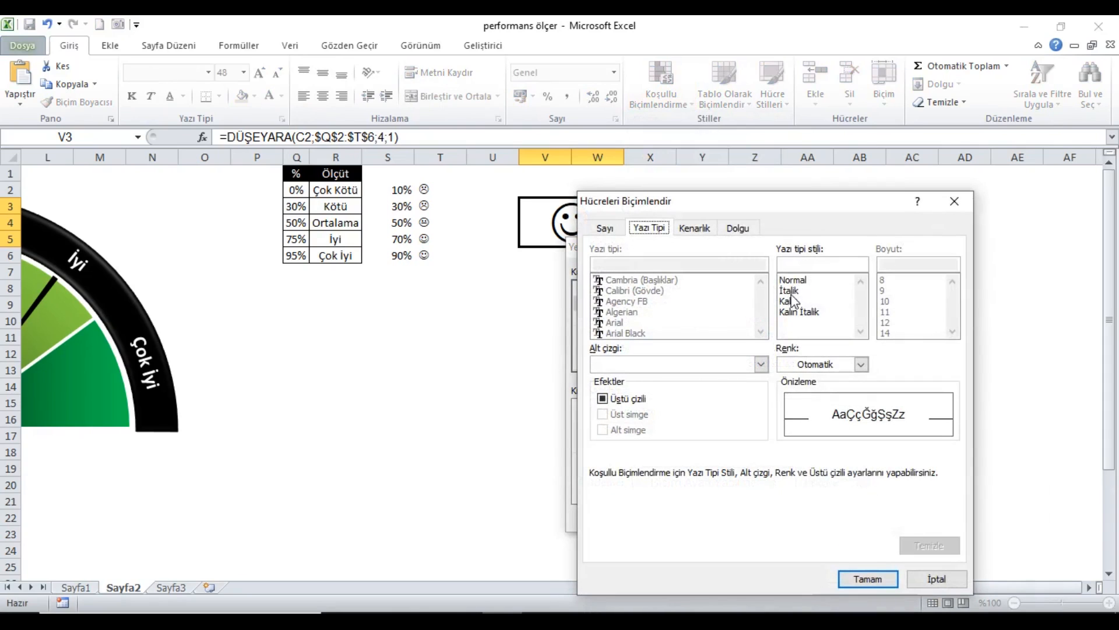
{"action": "left_click", "coordinate": [792, 301]}
{"action": "left_click", "coordinate": [861, 365]}
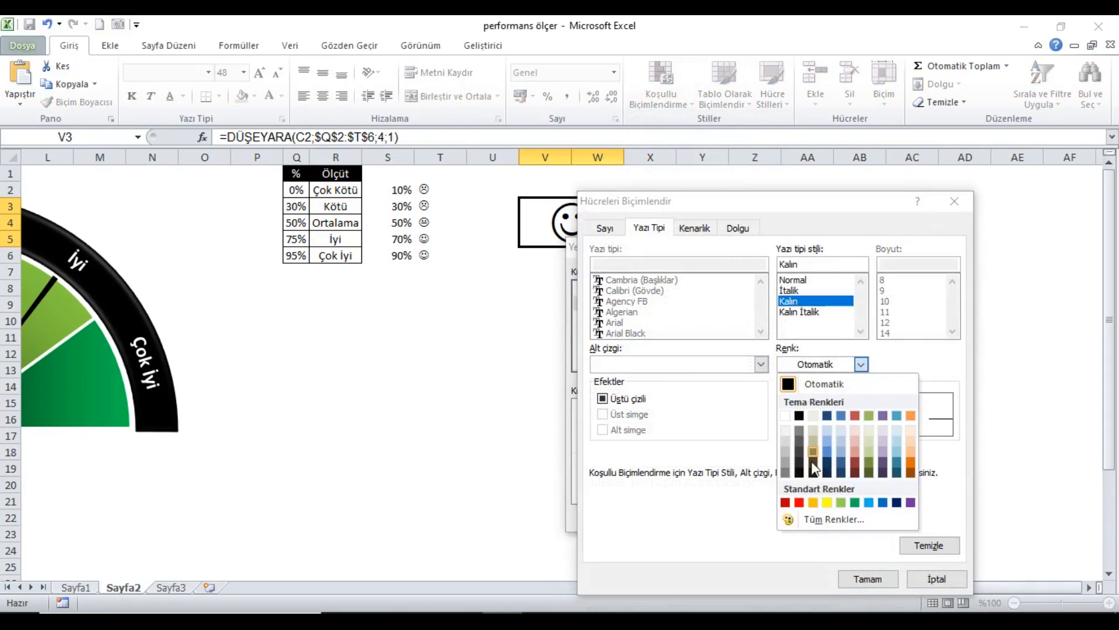
{"action": "left_click", "coordinate": [855, 502]}
{"action": "left_click", "coordinate": [868, 579]}
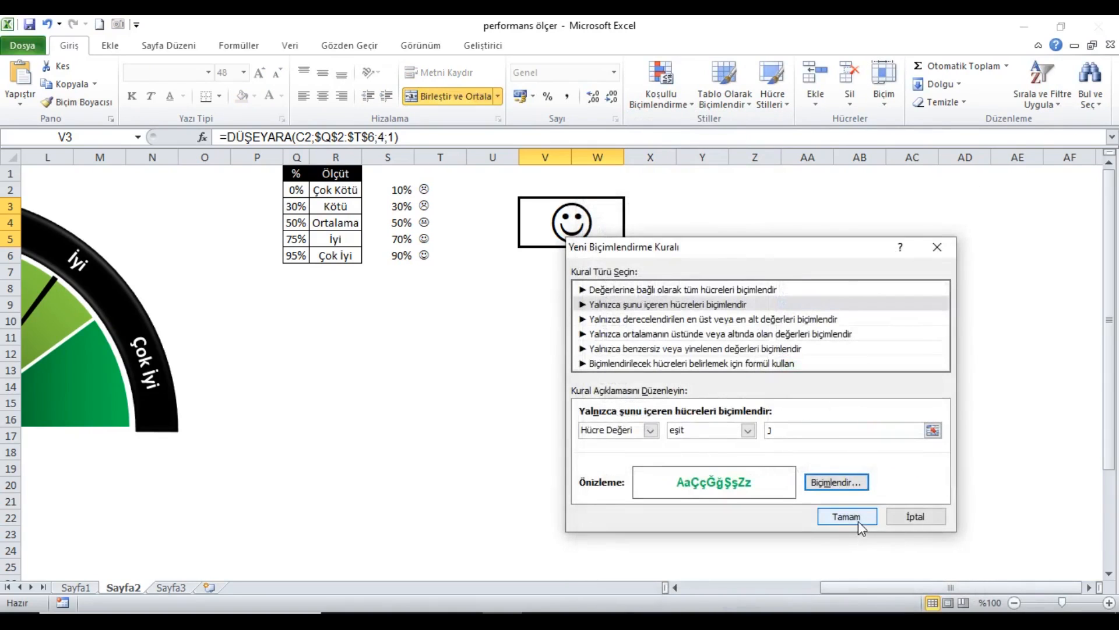
{"action": "left_click", "coordinate": [860, 523]}
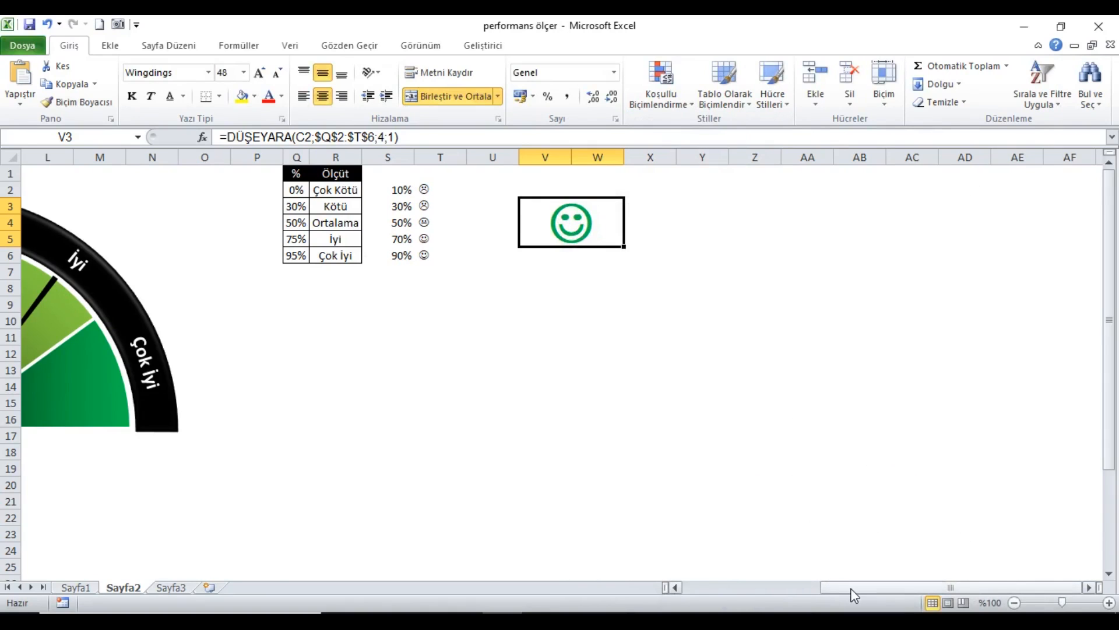
- Copy the face cell V3 and paste it as a linked picture at R17
{"action": "left_click_drag", "start_coordinate": [850, 589], "coordinate": [833, 589]}
{"action": "left_click", "coordinate": [65, 84]}
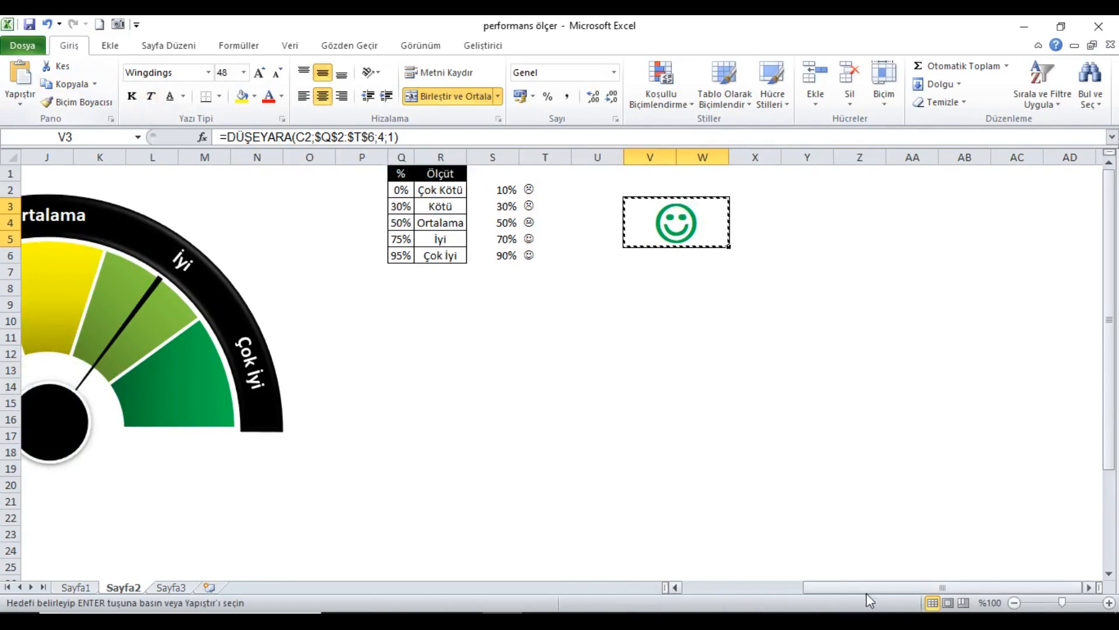
{"action": "left_click_drag", "start_coordinate": [882, 591], "coordinate": [754, 582]}
{"action": "right_click", "coordinate": [619, 493]}
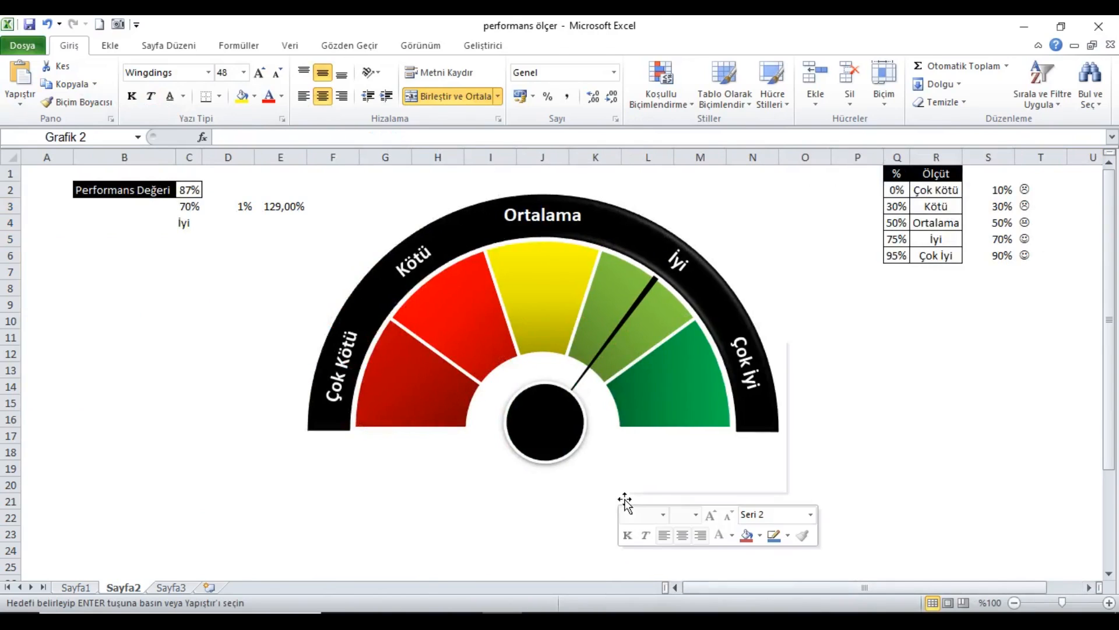
{"action": "left_click", "coordinate": [943, 439]}
{"action": "right_click", "coordinate": [941, 440]}
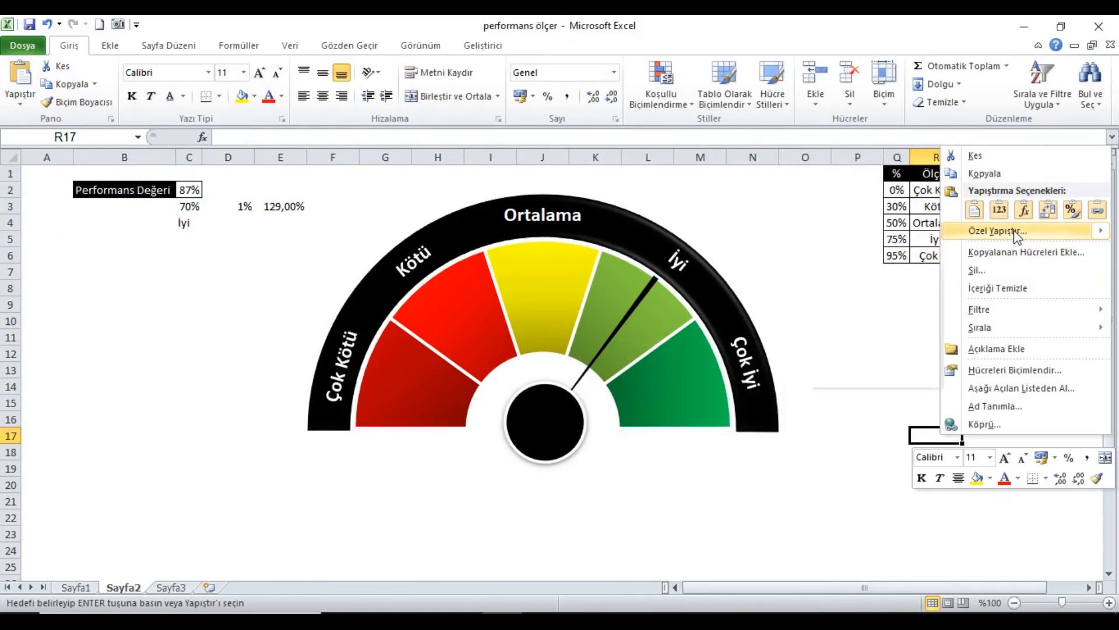
{"action": "mouse_move", "coordinate": [1015, 232]}
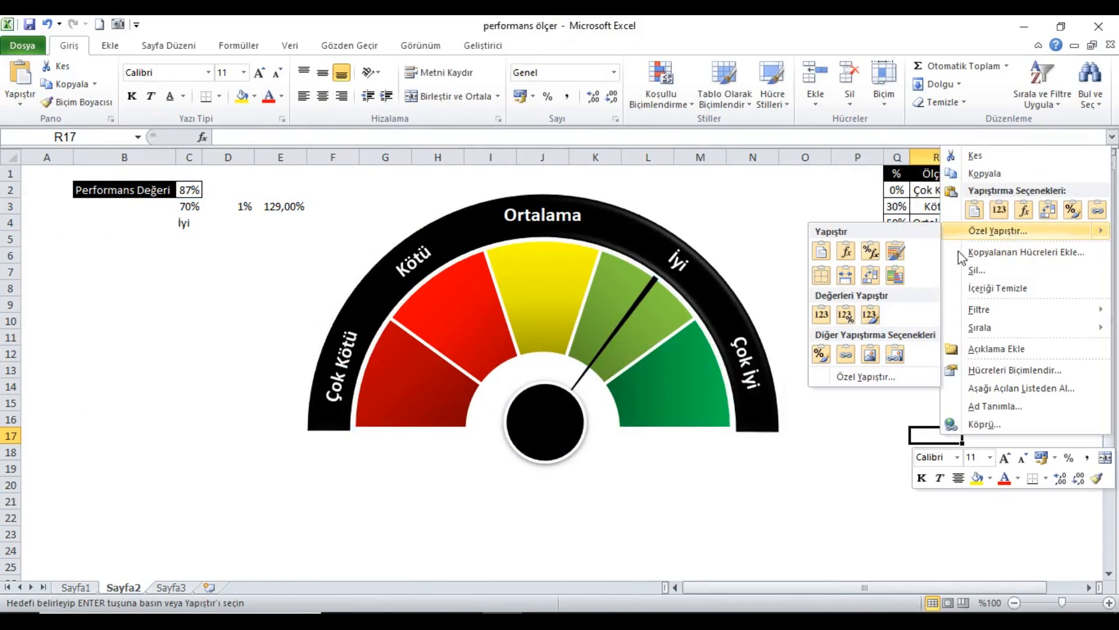
{"action": "left_click", "coordinate": [898, 356]}
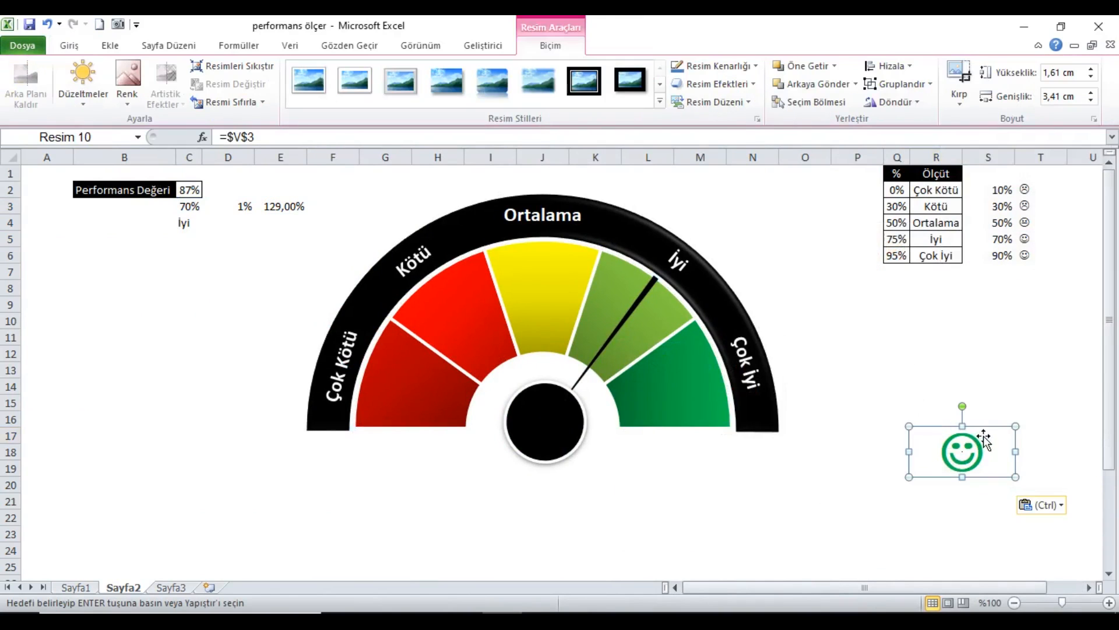
- Place the linked face picture on the gauge's black hub, enlarge it to about 1,93 × 4,09 cm and center it
{"action": "left_click_drag", "start_coordinate": [982, 433], "coordinate": [566, 402]}
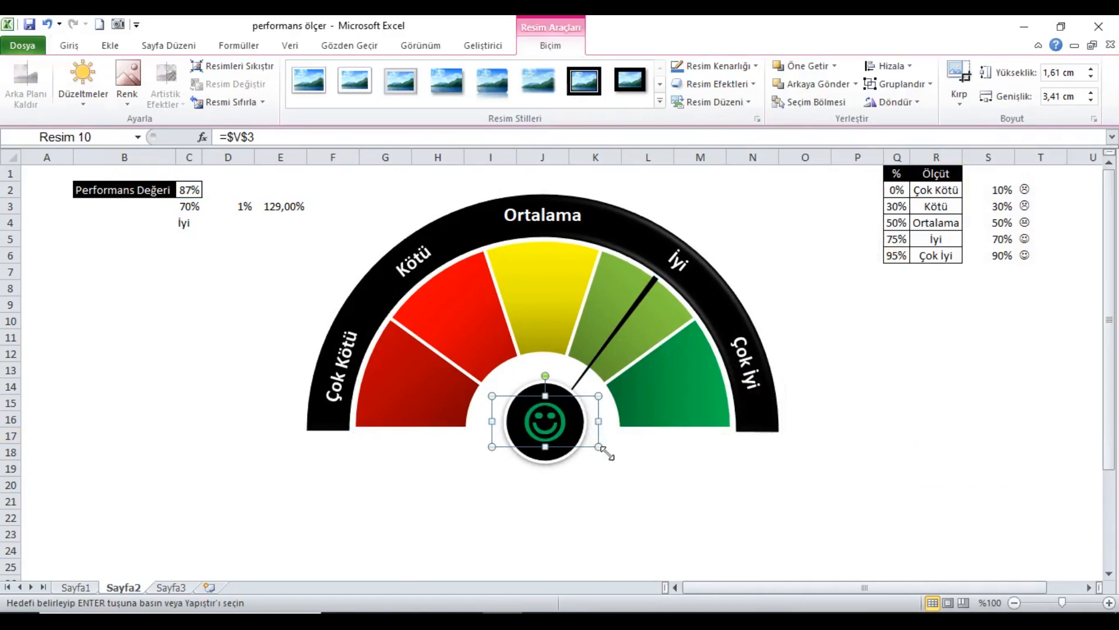
{"action": "left_click_drag", "start_coordinate": [613, 460], "coordinate": [610, 462]}
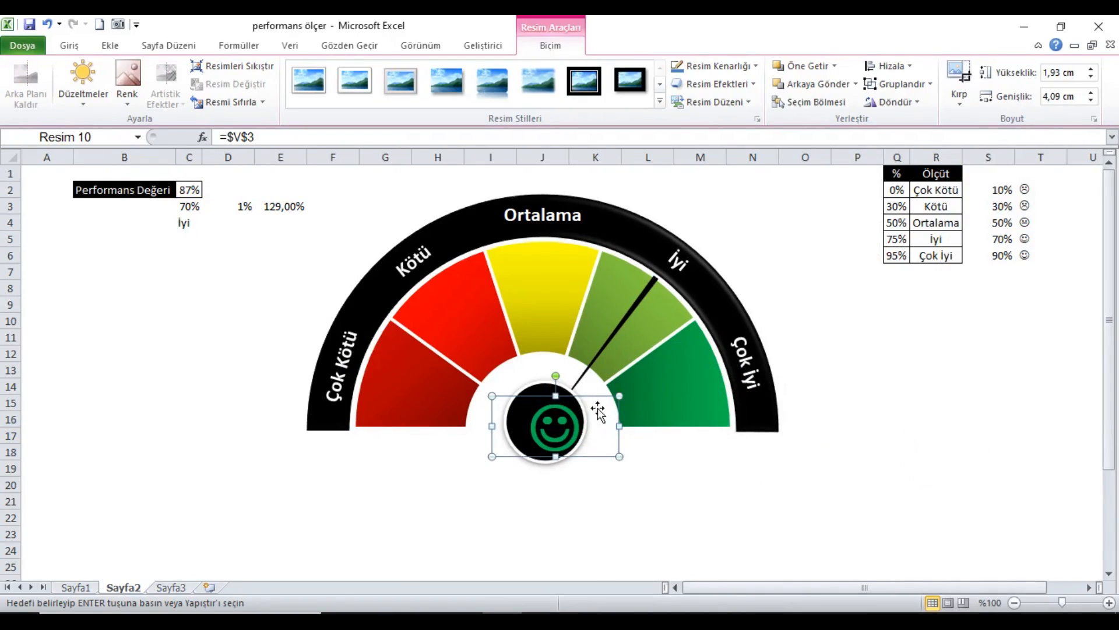
{"action": "left_click_drag", "start_coordinate": [595, 404], "coordinate": [587, 399]}
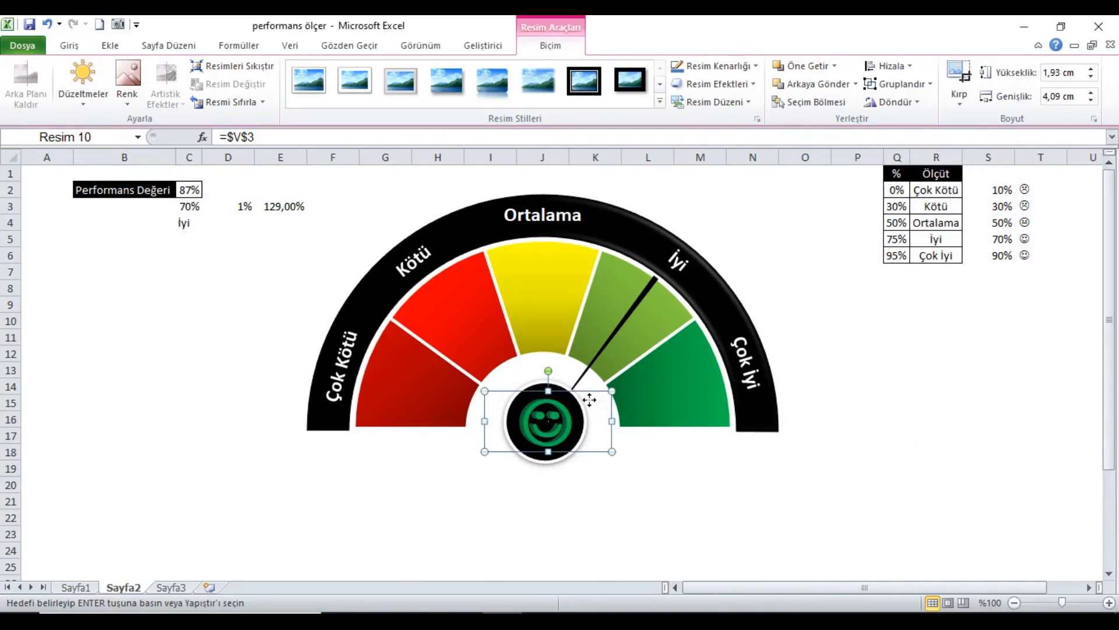
{"action": "key", "text": "Left"}
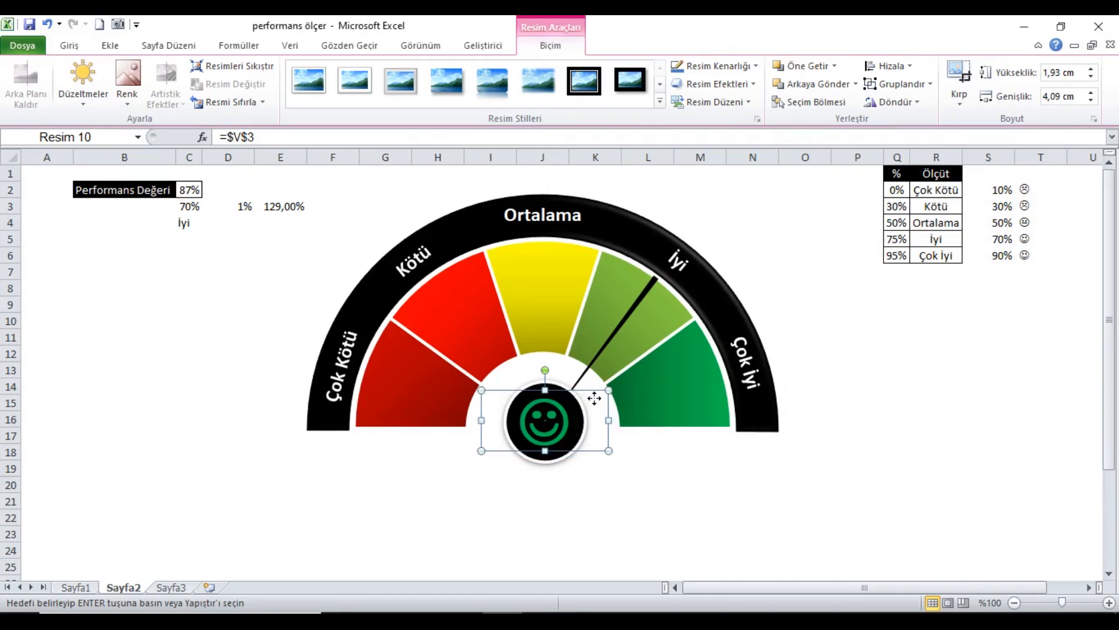
{"action": "key", "text": "Right"}
{"action": "key", "text": "Down"}
- Enter =RASTGELEARADA(1;100) as the performance value in C2
{"action": "left_click", "coordinate": [195, 196]}
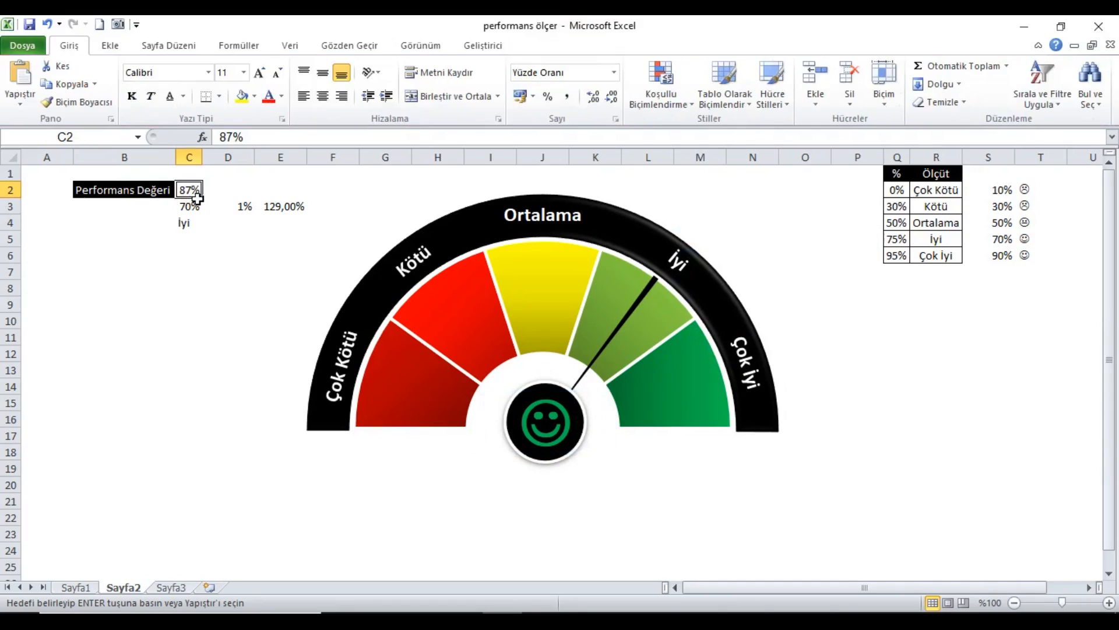
{"action": "type", "text": "="}
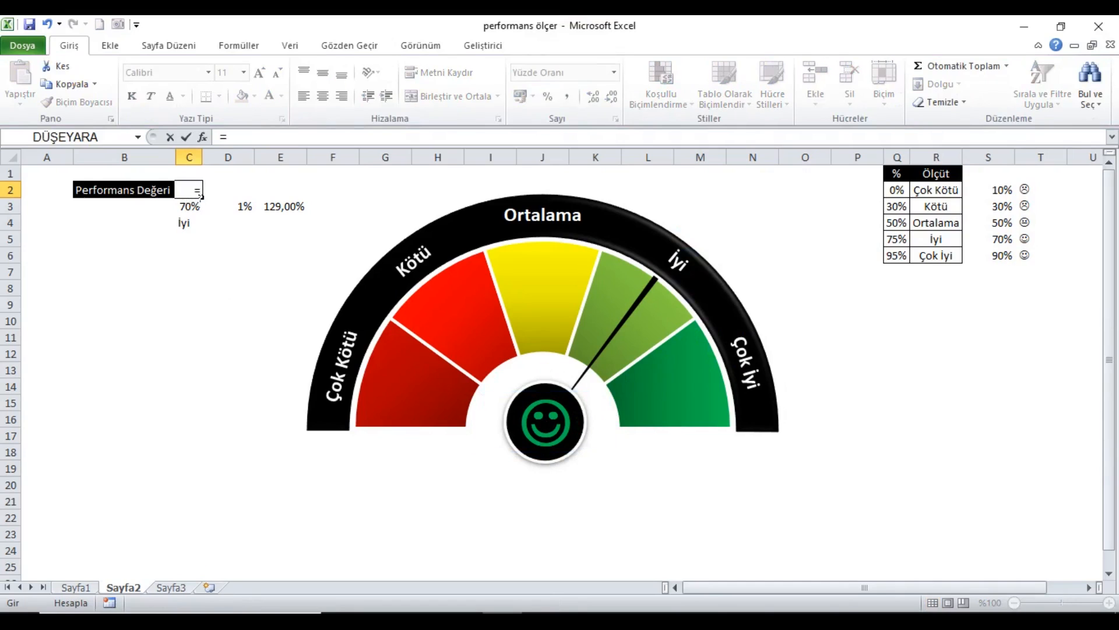
{"action": "type", "text": "RAS"}
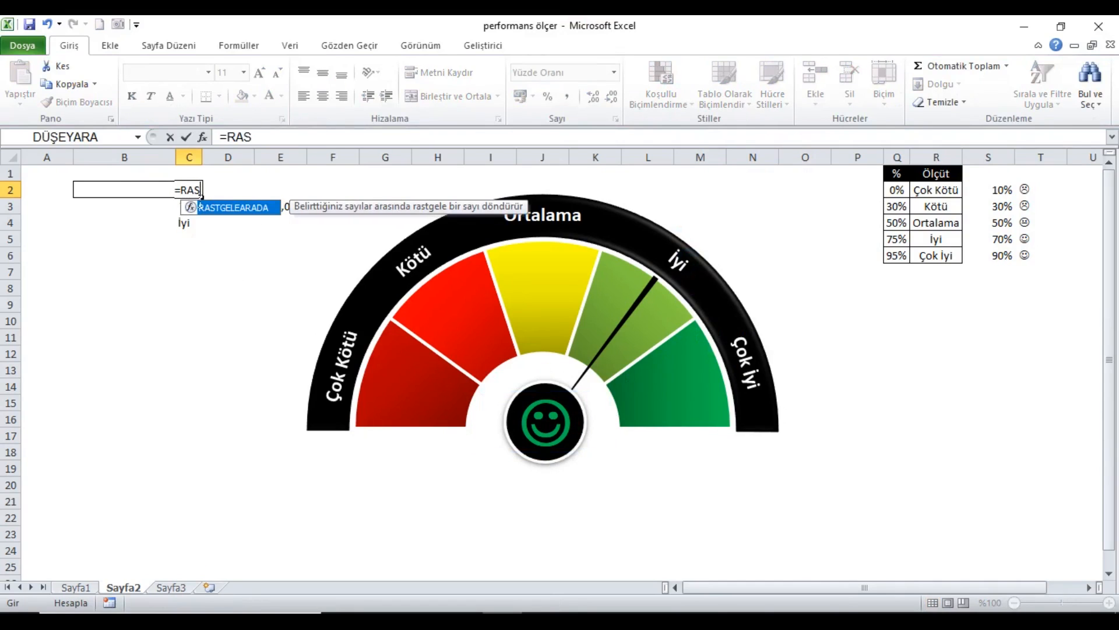
{"action": "key", "text": "Tab"}
{"action": "type", "text": "1"}
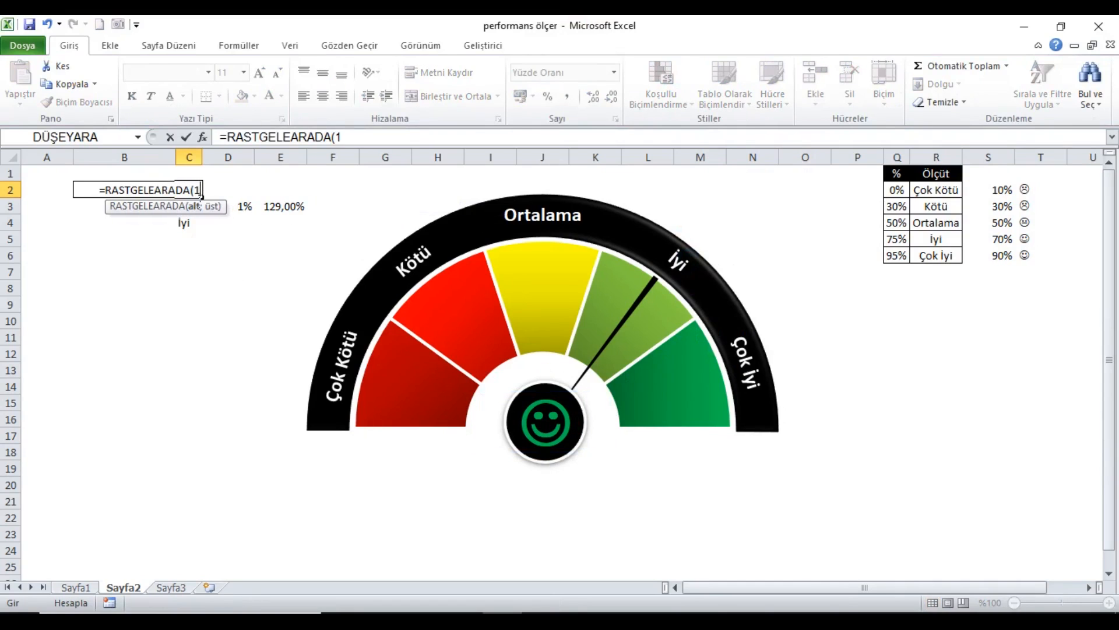
{"action": "type", "text": ";100"}
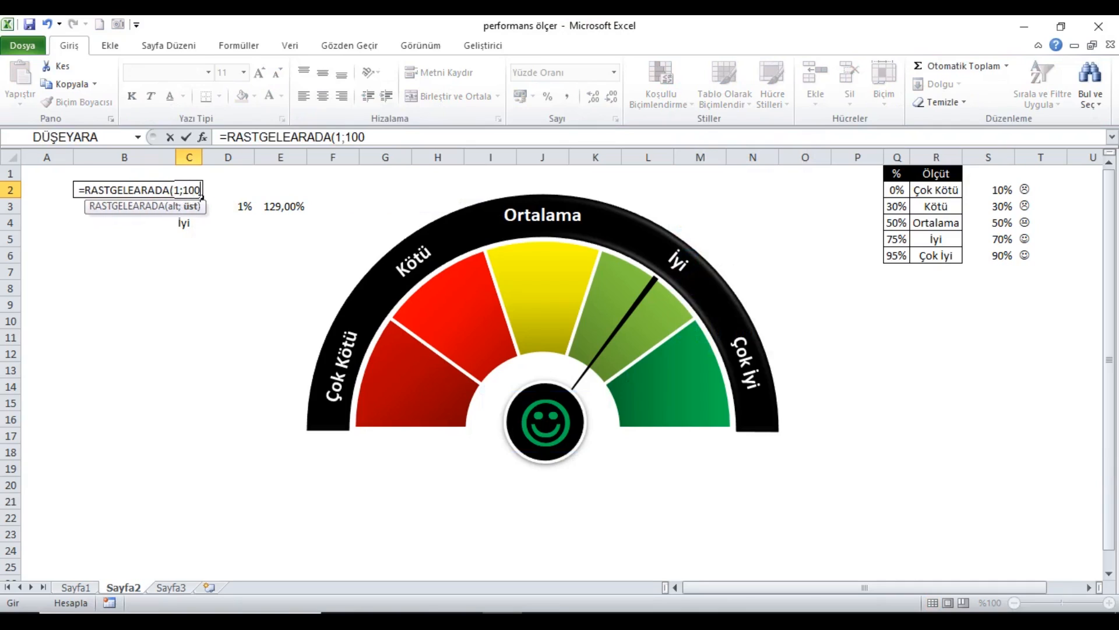
{"action": "type", "text": ")"}
{"action": "key", "text": "Return"}
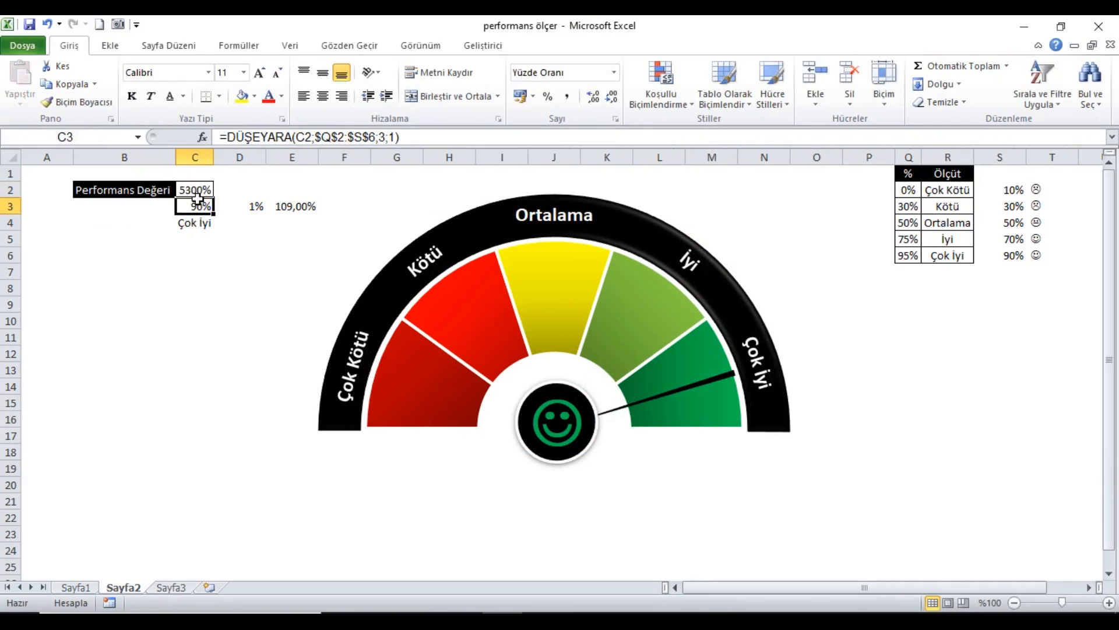
- Divide the random number formula in C2 by 100 so it reads =RASTGELEARADA(1;100)/100
{"action": "left_click", "coordinate": [203, 191]}
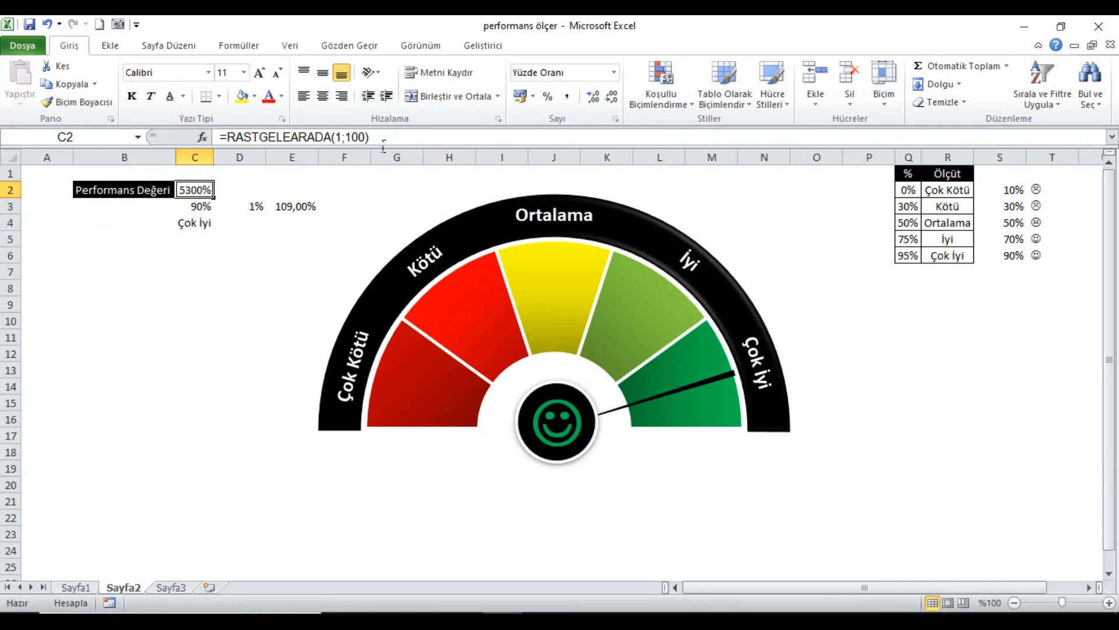
{"action": "left_click", "coordinate": [385, 140]}
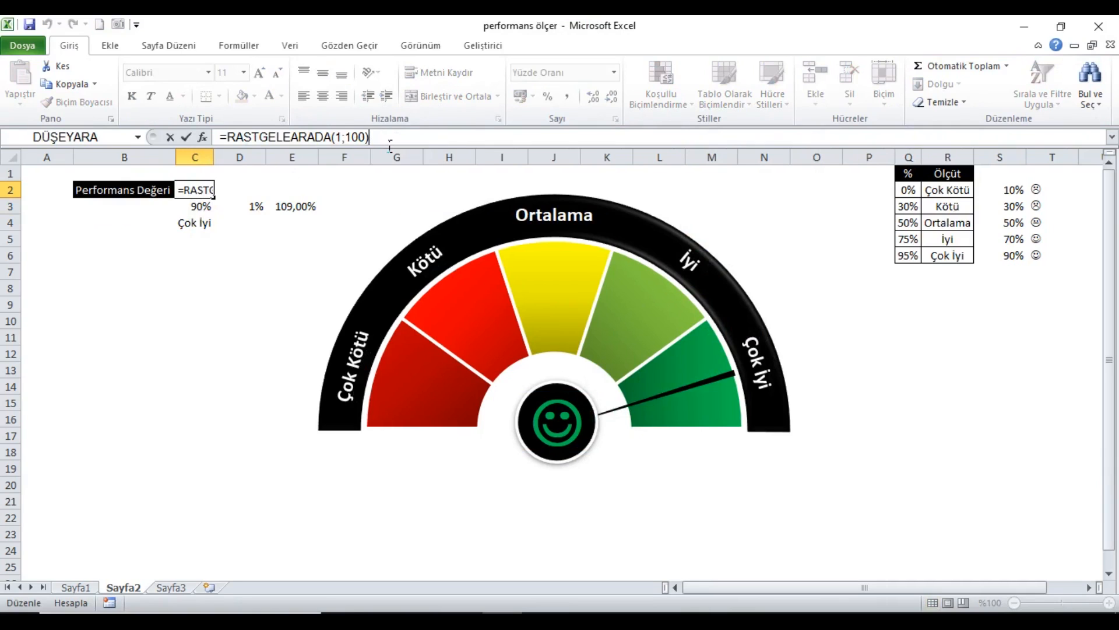
{"action": "key", "text": "F9"}
{"action": "type", "text": "/100"}
{"action": "key", "text": "Return"}
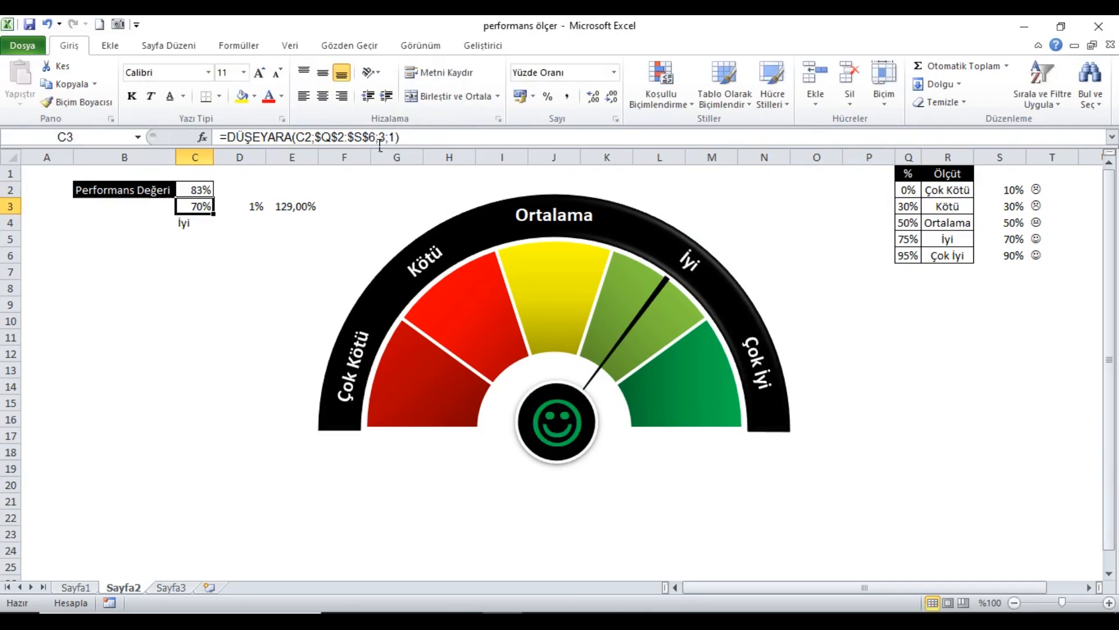
- Recalculate the workbook repeatedly to test how the needle and face respond to random performance values
{"action": "key", "text": "Up"}
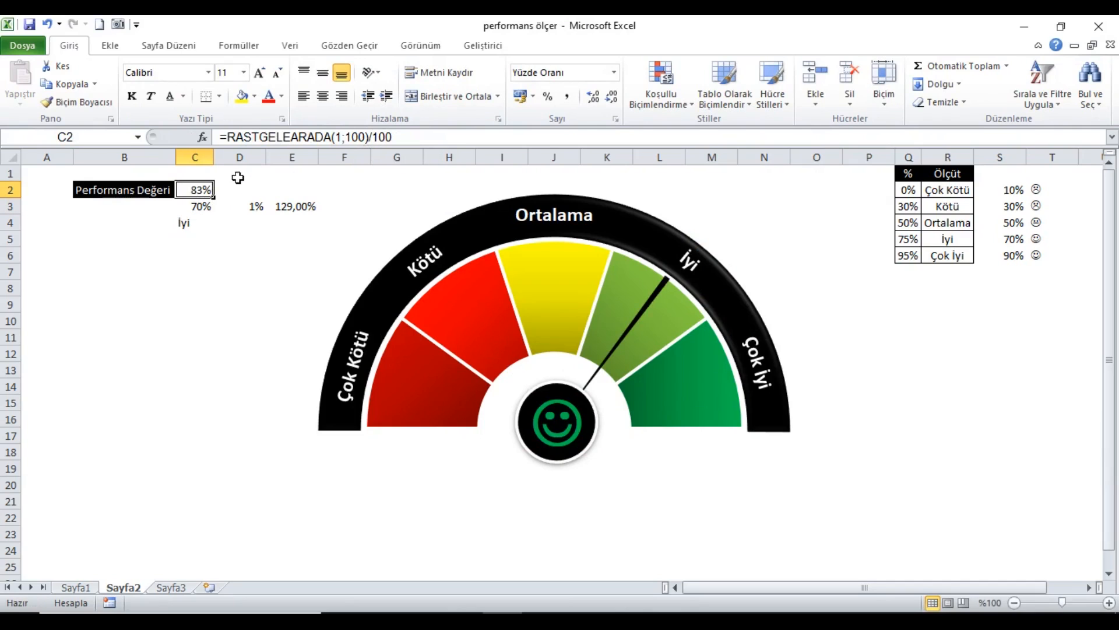
{"action": "left_click", "coordinate": [230, 46]}
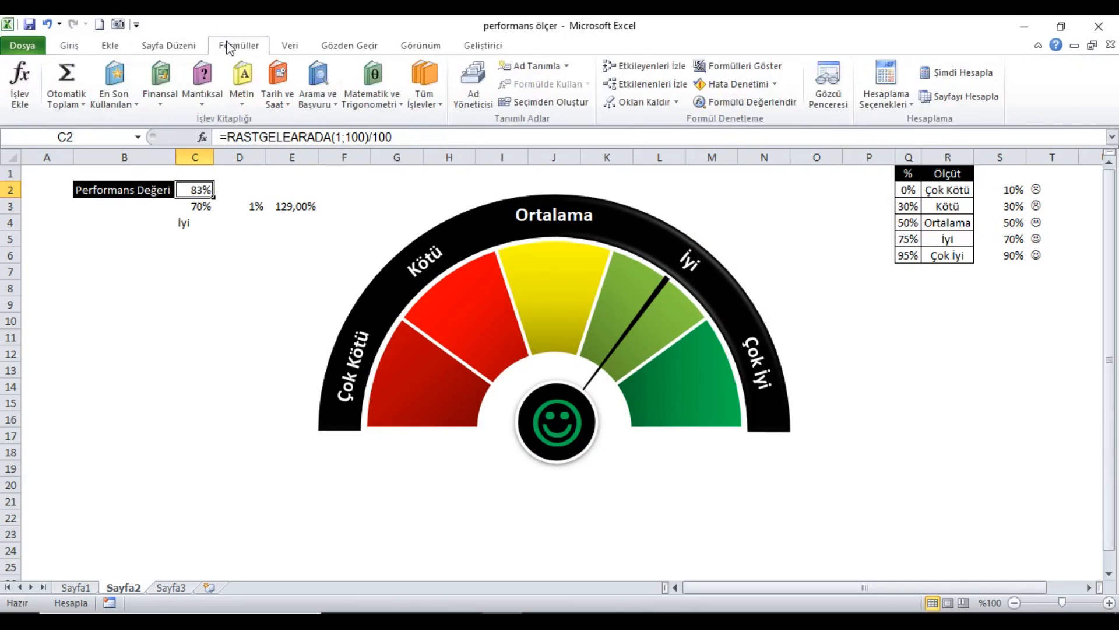
{"action": "left_click", "coordinate": [947, 72]}
{"action": "left_click", "coordinate": [949, 75]}
{"action": "left_click", "coordinate": [949, 74]}
{"action": "left_click", "coordinate": [949, 74]}
{"action": "left_click", "coordinate": [950, 74]}
{"action": "left_click", "coordinate": [949, 74]}
{"action": "left_click", "coordinate": [950, 74]}
{"action": "left_click", "coordinate": [950, 74]}
{"action": "left_click", "coordinate": [949, 74]}
{"action": "left_click", "coordinate": [949, 74]}
{"action": "left_click", "coordinate": [949, 74]}
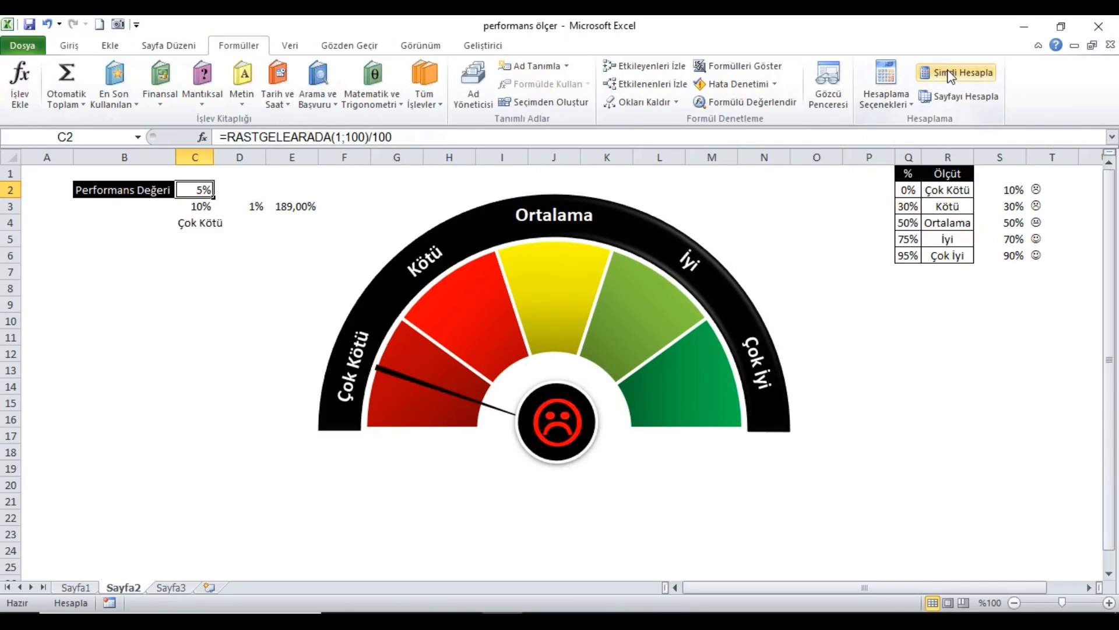
{"action": "left_click", "coordinate": [950, 74]}
{"action": "left_click", "coordinate": [950, 74]}
{"action": "left_click", "coordinate": [949, 74]}
{"action": "left_click", "coordinate": [949, 74]}
- Hide the helper values in C3:E4 and S2:T6 by giving them a white font
{"action": "left_click_drag", "start_coordinate": [190, 211], "coordinate": [300, 224]}
{"action": "left_click", "coordinate": [83, 52]}
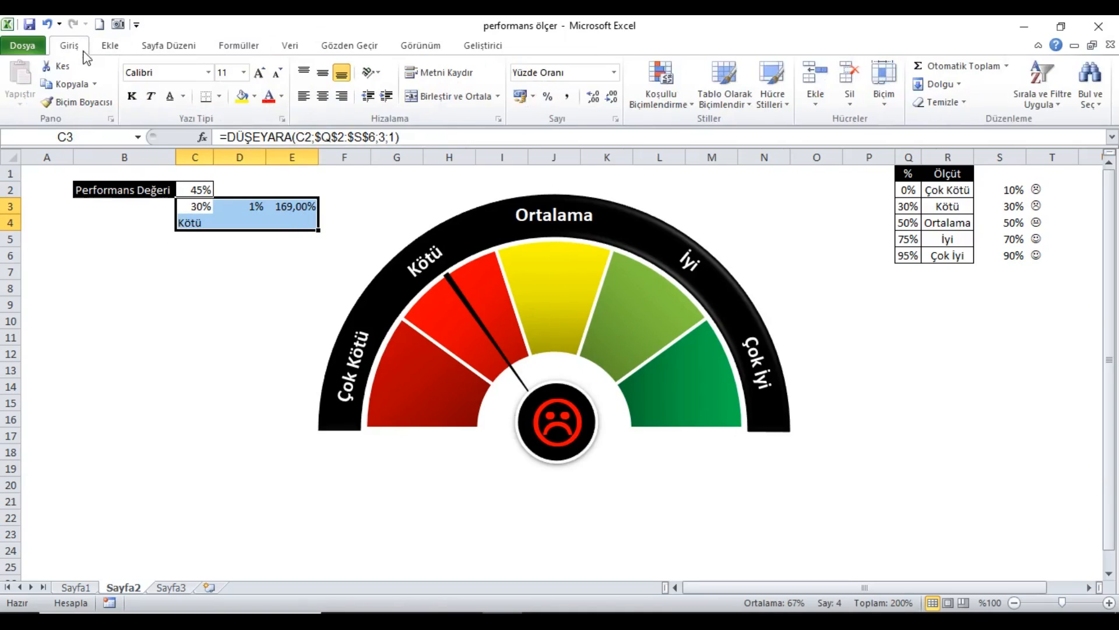
{"action": "left_click", "coordinate": [281, 97]}
{"action": "left_click", "coordinate": [272, 146]}
{"action": "left_click_drag", "start_coordinate": [994, 190], "coordinate": [1050, 263]}
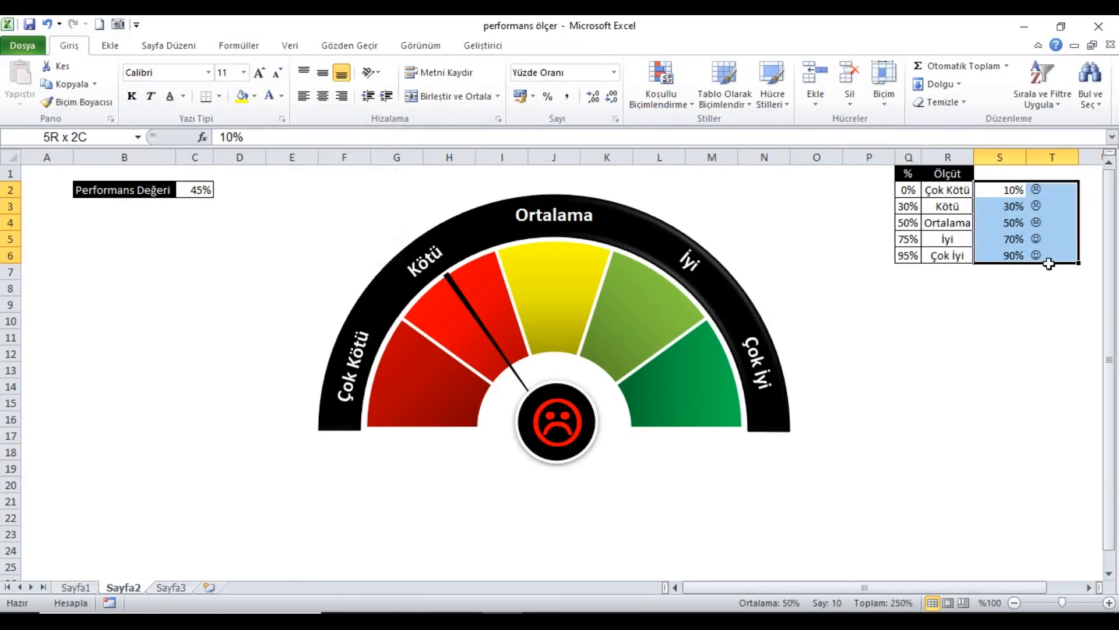
{"action": "left_click", "coordinate": [268, 96]}
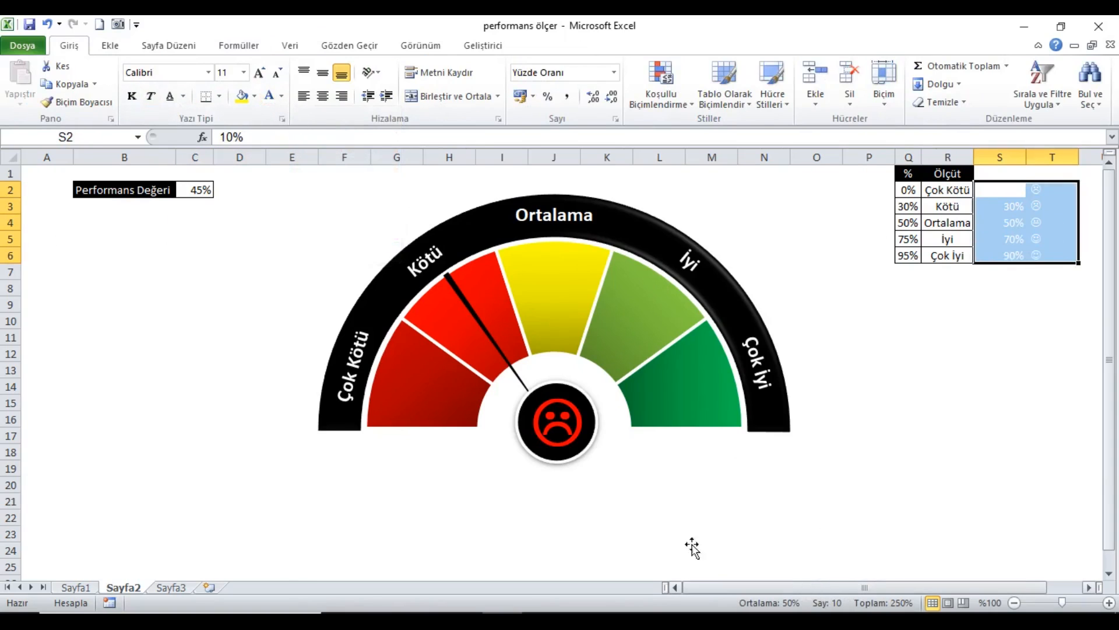
{"action": "left_click", "coordinate": [64, 175]}
- Recalculate several more times to check the finished gauge with the helper cells hidden
{"action": "left_click", "coordinate": [236, 45]}
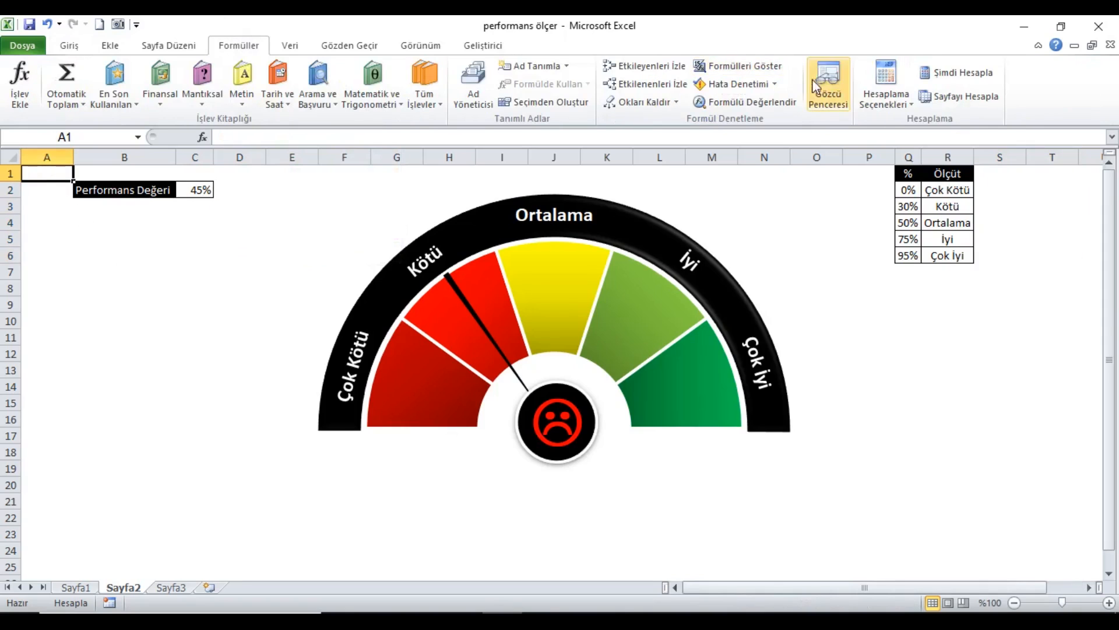
{"action": "left_click", "coordinate": [956, 73]}
{"action": "left_click", "coordinate": [956, 74]}
{"action": "left_click", "coordinate": [957, 74]}
{"action": "left_click", "coordinate": [957, 74]}
{"action": "left_click", "coordinate": [957, 74]}
{"action": "left_click", "coordinate": [957, 74]}
{"action": "left_click", "coordinate": [956, 74]}
{"action": "left_click", "coordinate": [957, 74]}
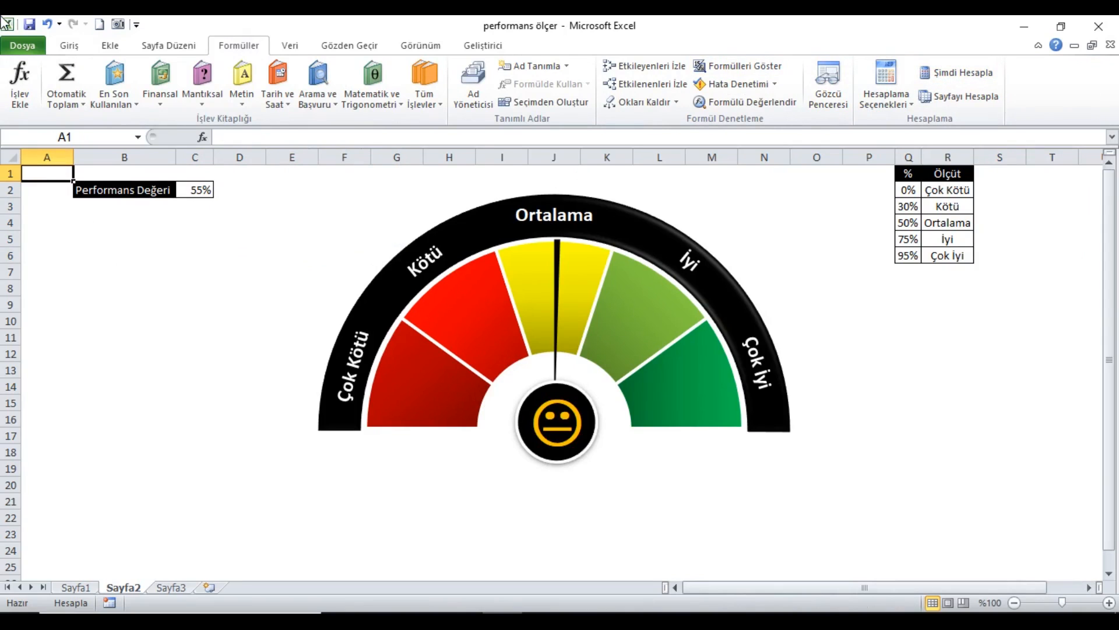